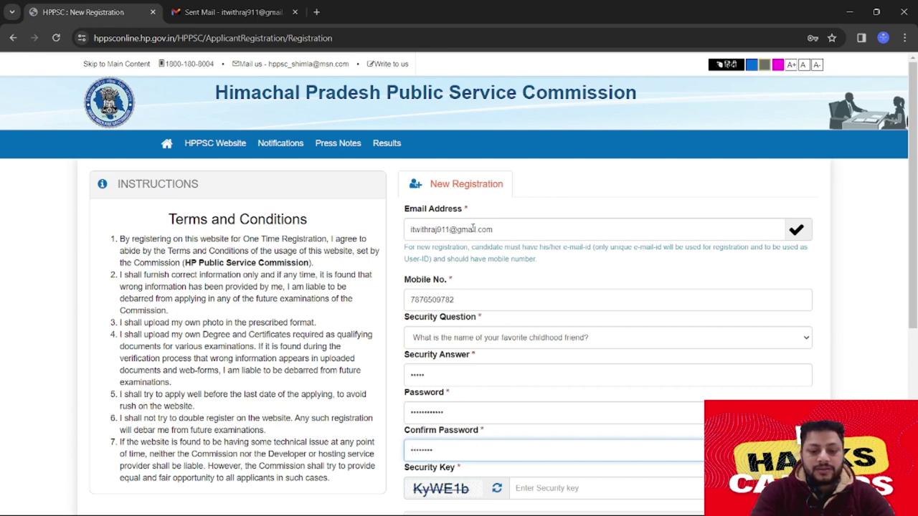
# Enter the security key captcha and accept the terms and conditions
pyautogui.press('Tab')
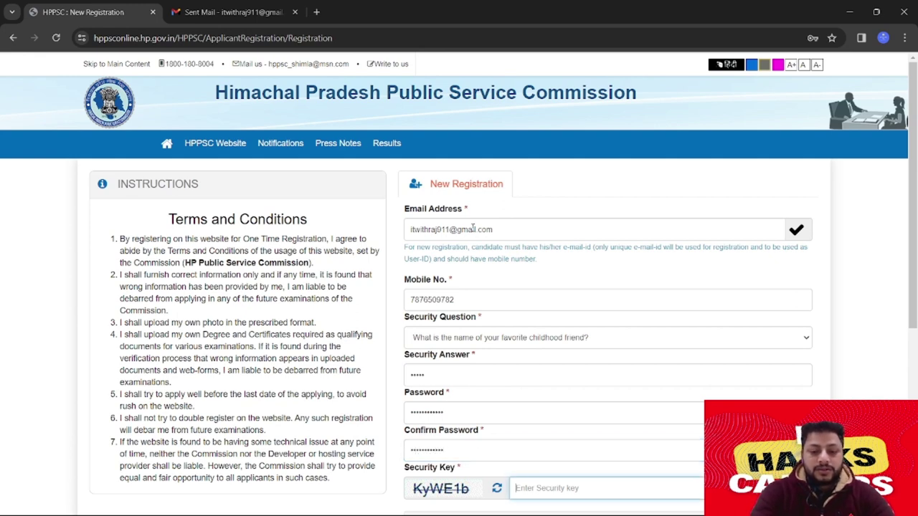
pyautogui.write('KyWE1b')
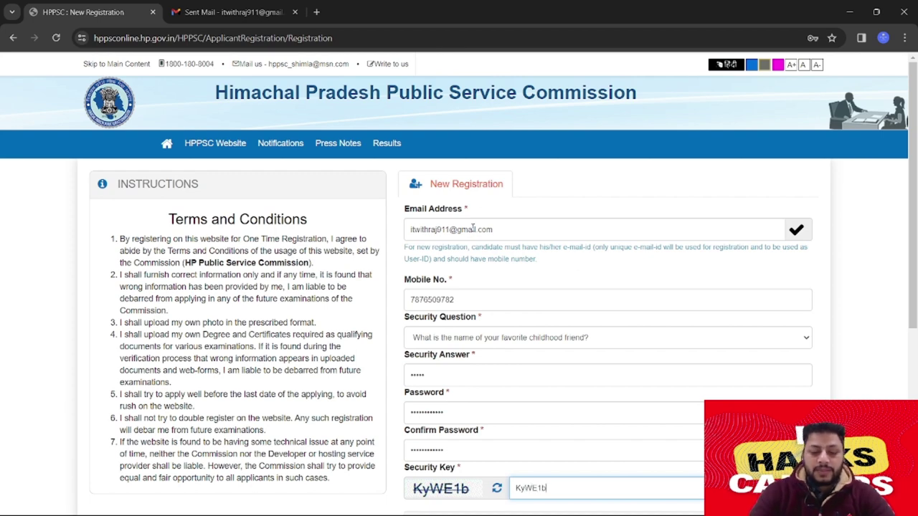
pyautogui.scroll(-4, 472, 228)
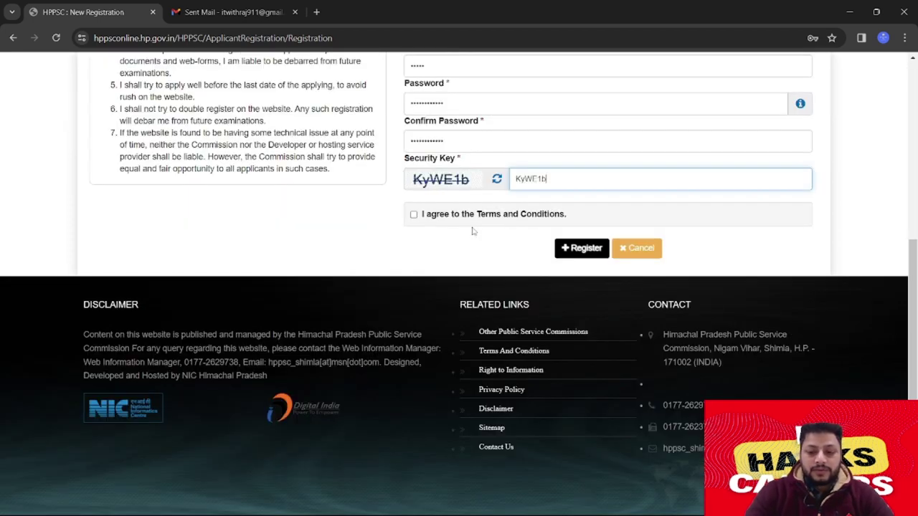
pyautogui.click(413, 215)
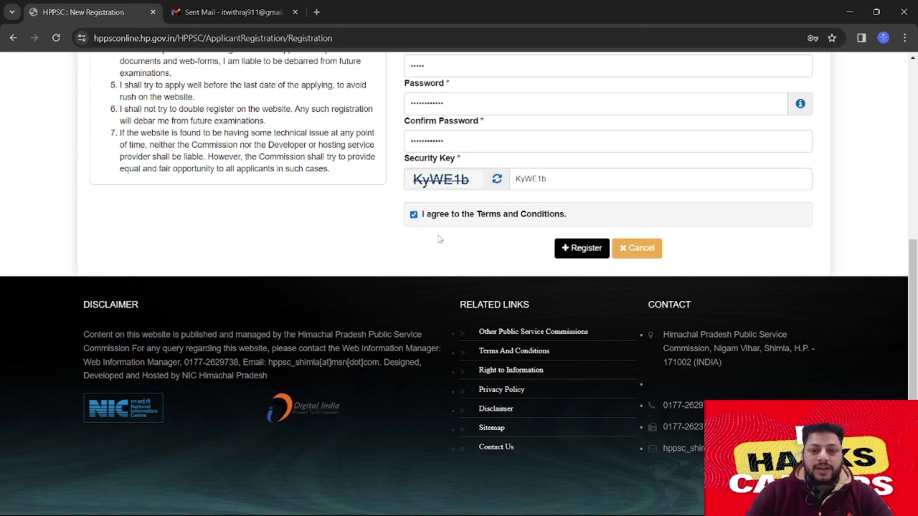
# Submit the registration and confirm the e-mail and mobile details are correct
pyautogui.click(584, 248)
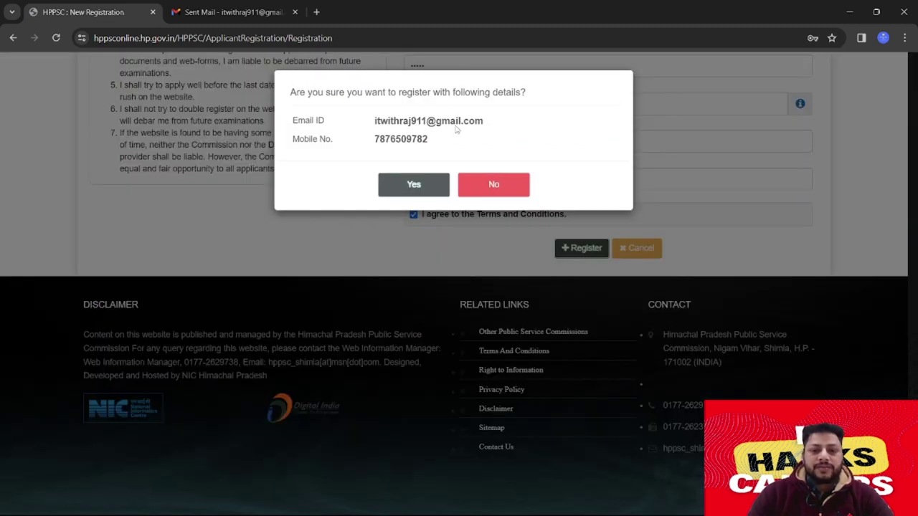
pyautogui.moveTo(556, 95); pyautogui.dragTo(329, 100)
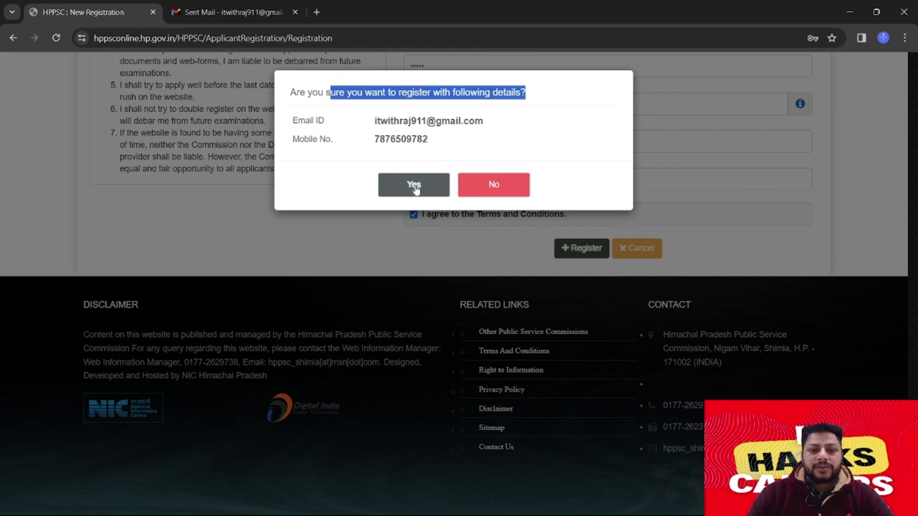
pyautogui.click(414, 186)
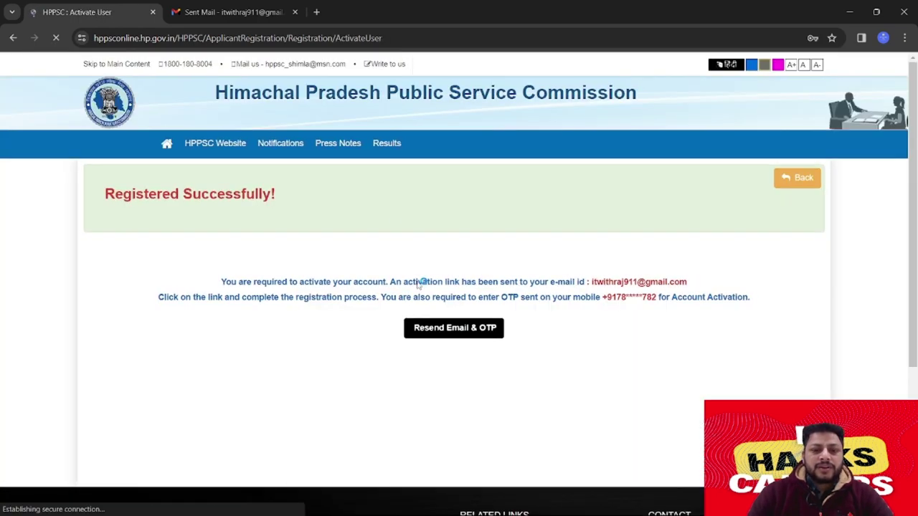
# Review the activation e-mail address and masked mobile number, then switch to the Gmail tab
pyautogui.moveTo(591, 281); pyautogui.dragTo(690, 285)
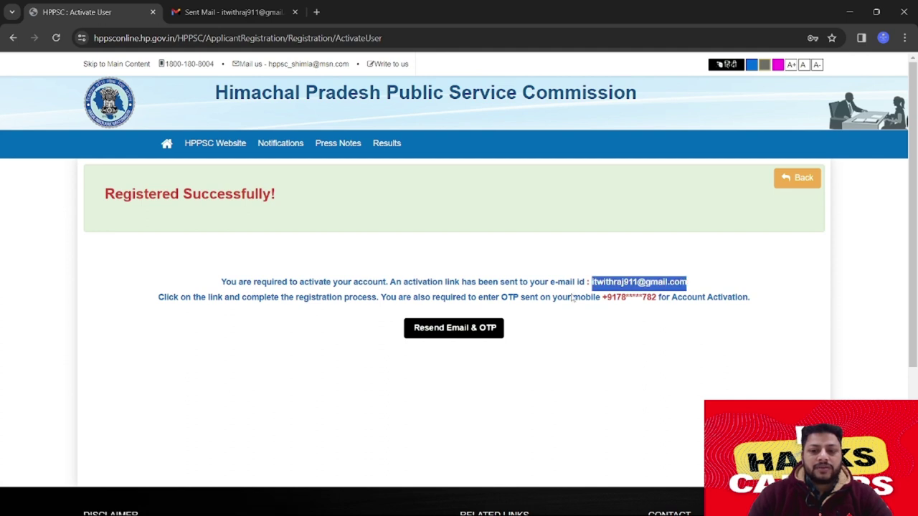
pyautogui.moveTo(607, 297); pyautogui.dragTo(656, 298)
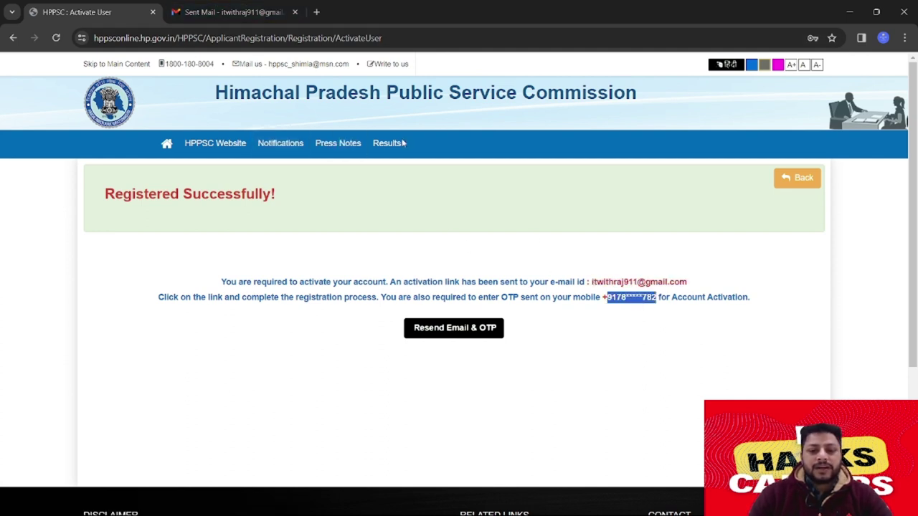
pyautogui.click(231, 12)
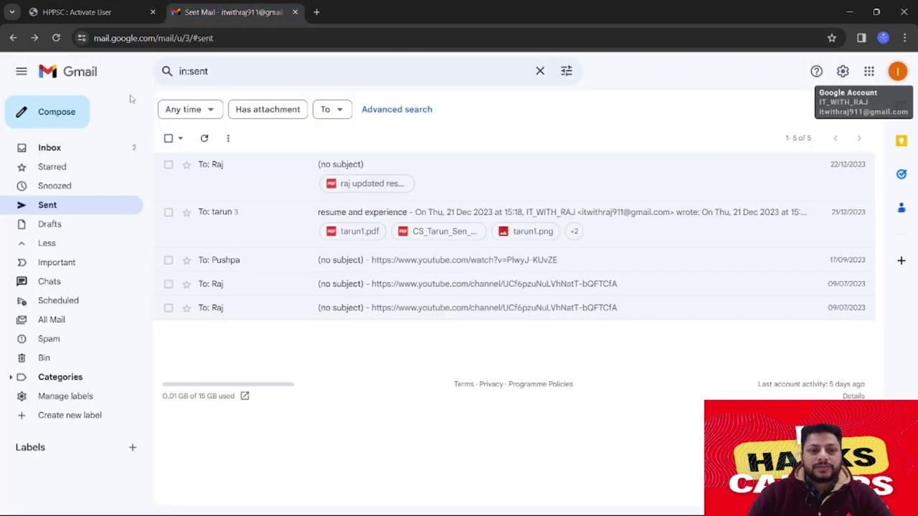
# Open the HP Public Service Commission 'User Activation' email from the Inbox and follow its activation link
pyautogui.click(58, 148)
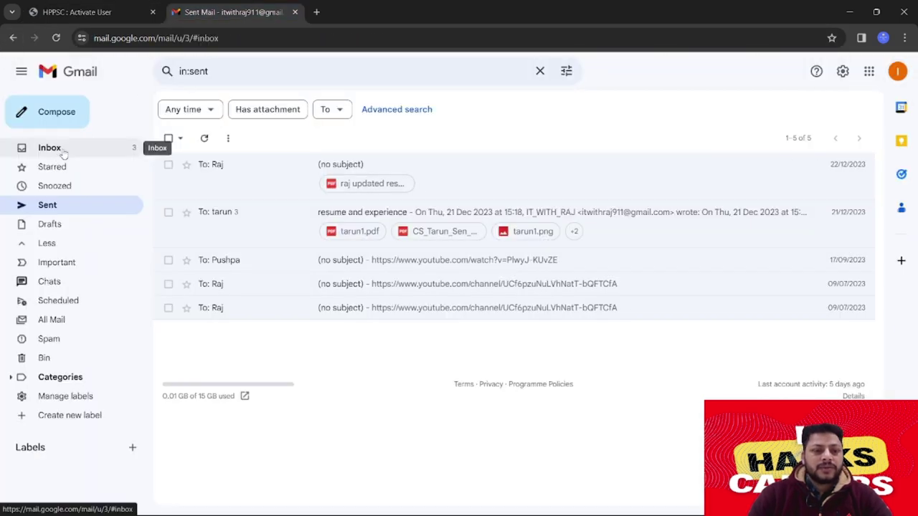
pyautogui.click(342, 165)
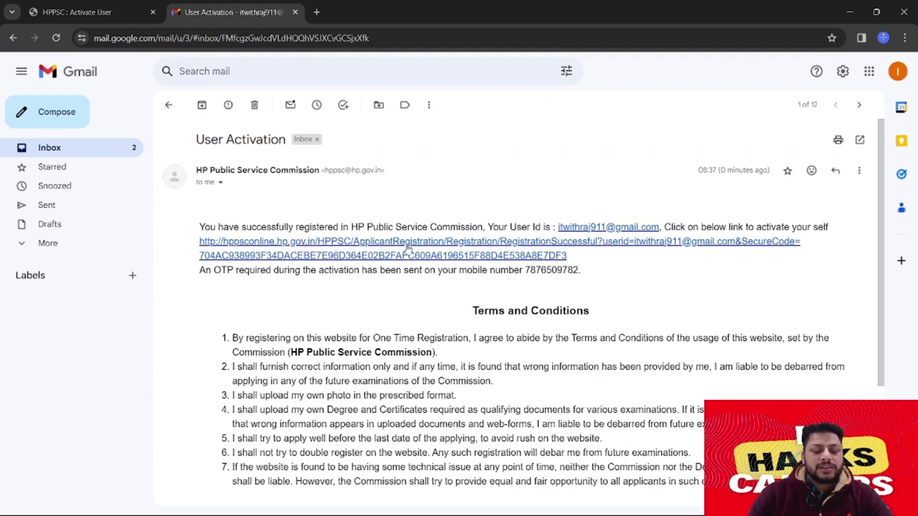
pyautogui.click(489, 247)
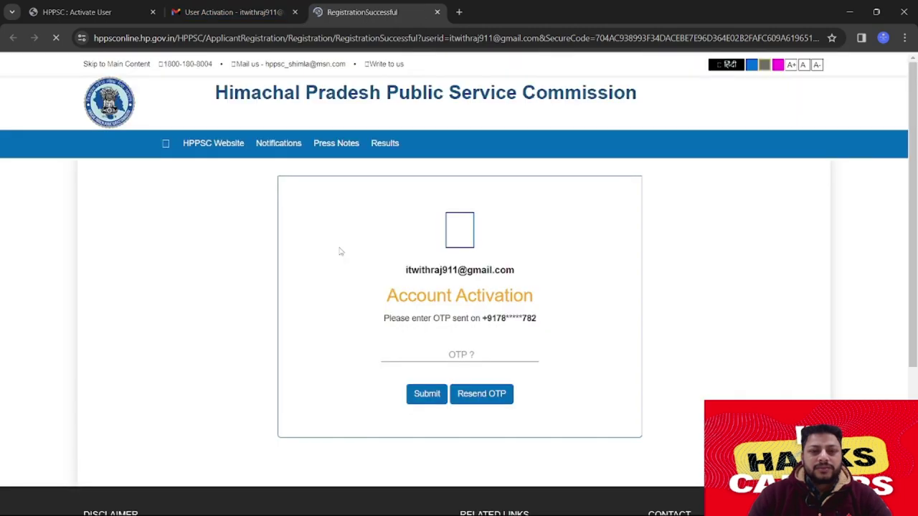
# Enter the OTP received on the registered mobile and submit it to activate the account
pyautogui.click(457, 354)
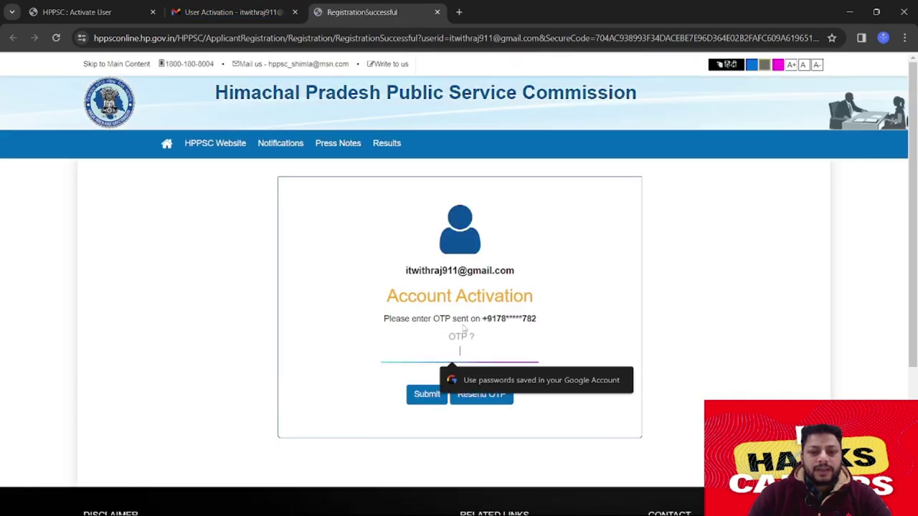
pyautogui.moveTo(495, 322); pyautogui.dragTo(537, 323)
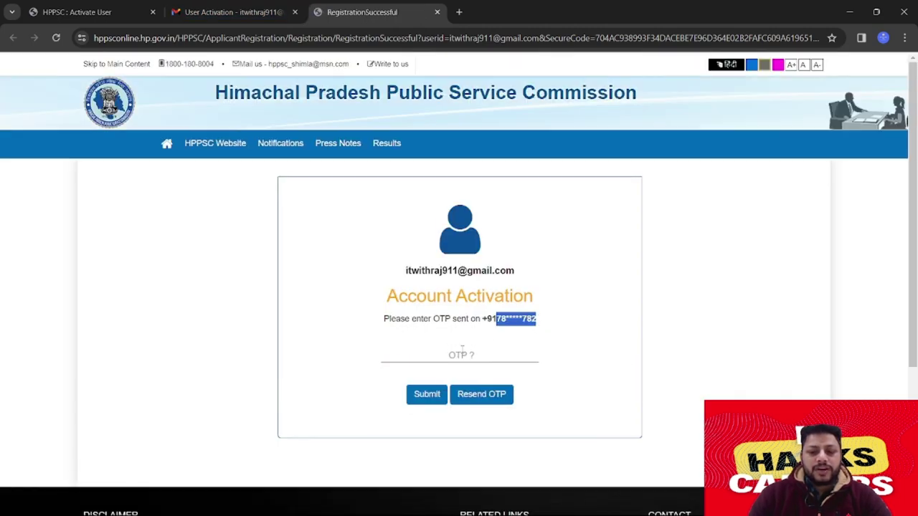
pyautogui.click(466, 353)
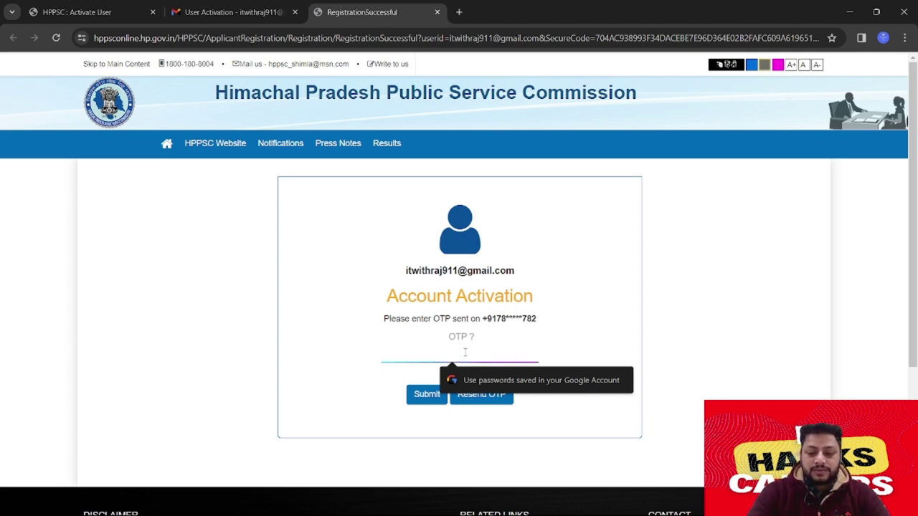
pyautogui.write('••')
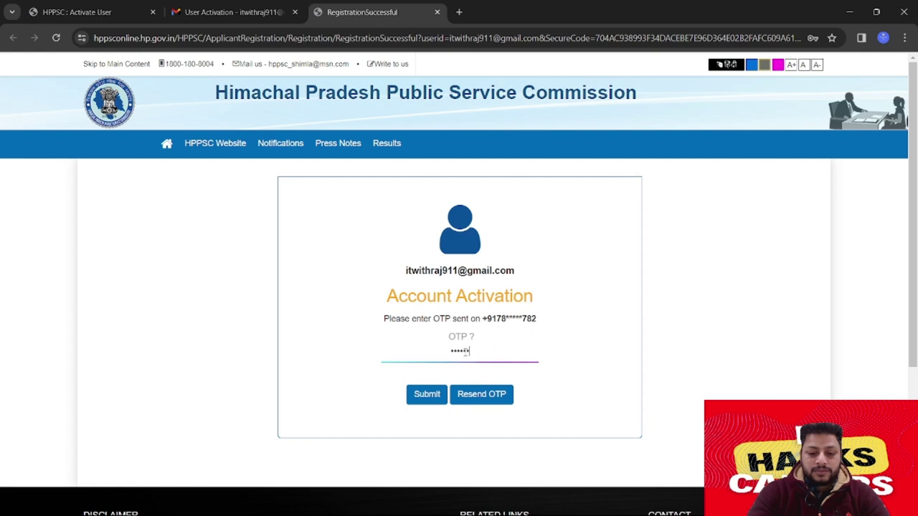
pyautogui.click(427, 396)
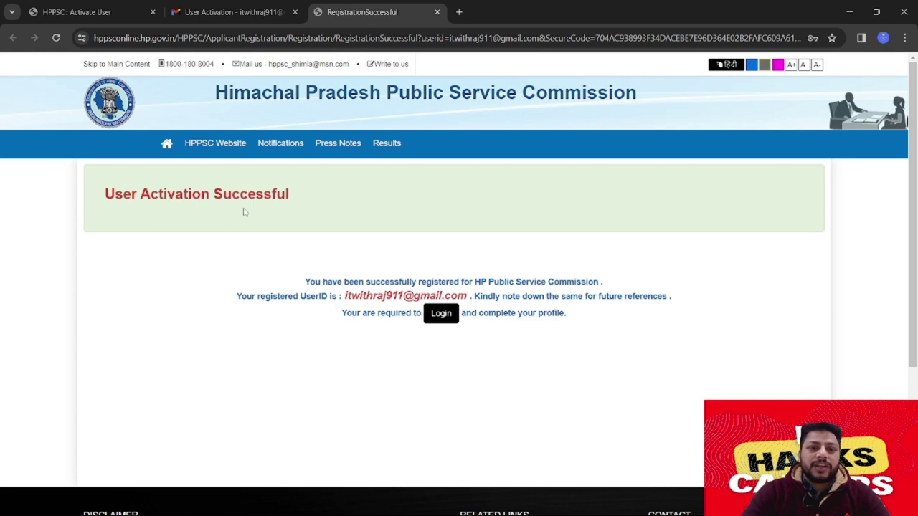
# Log in with the registered e-mail as user ID, the account password and the captcha
pyautogui.click(441, 316)
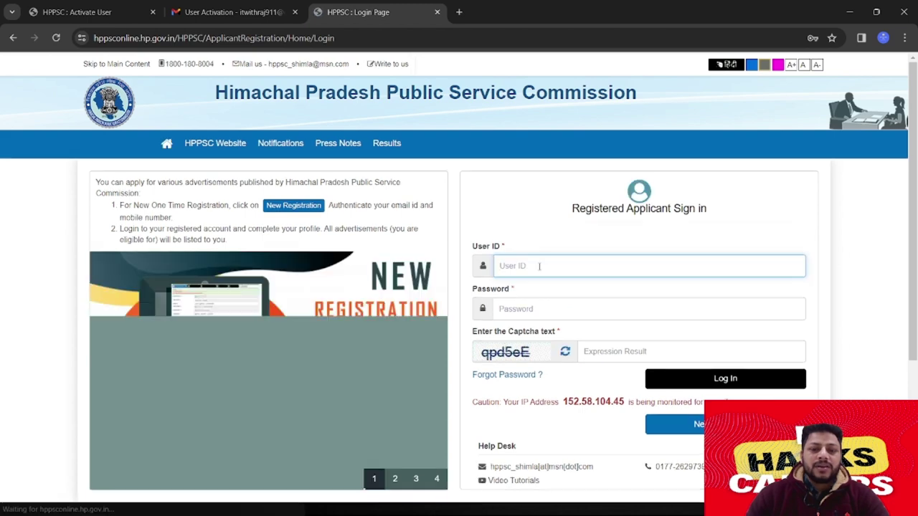
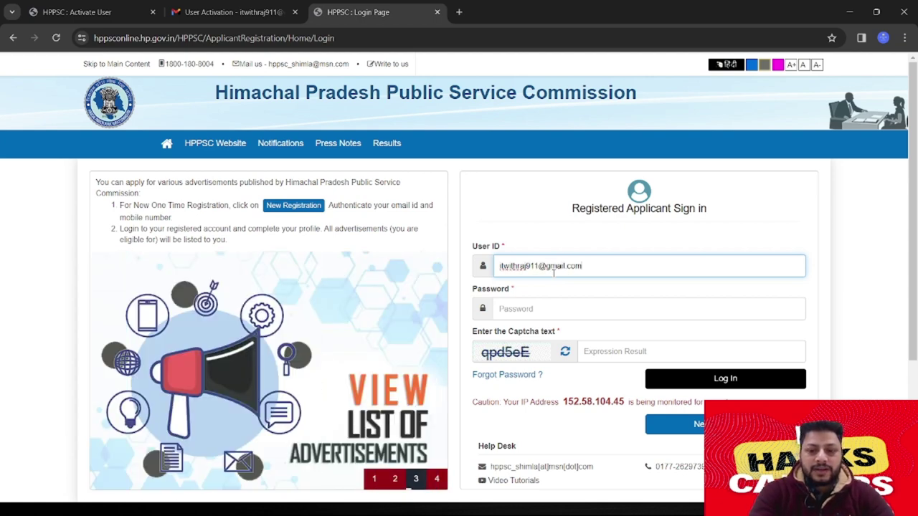
pyautogui.press('Tab')
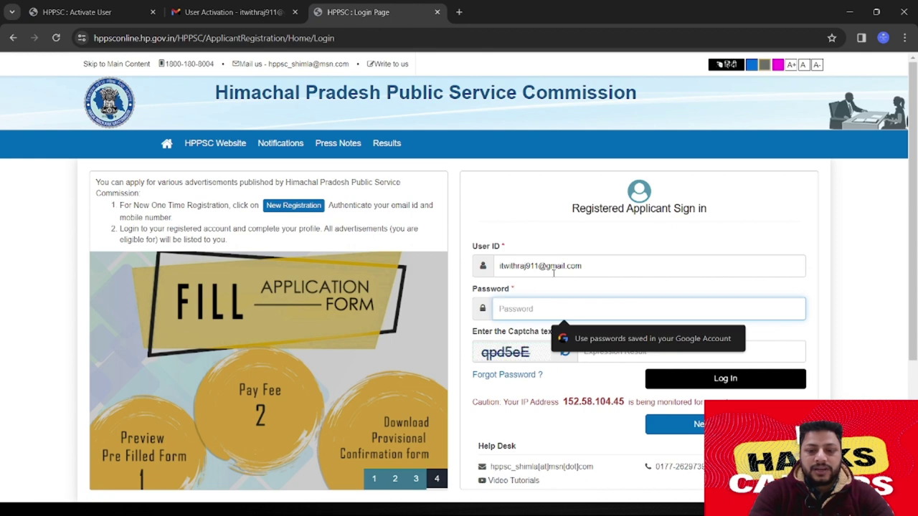
pyautogui.write('••')
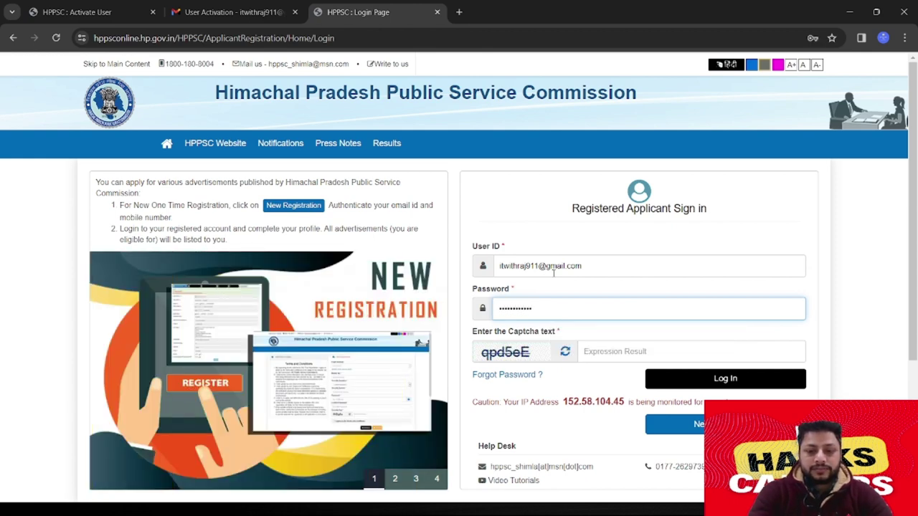
pyautogui.press('Tab')
pyautogui.write('q')
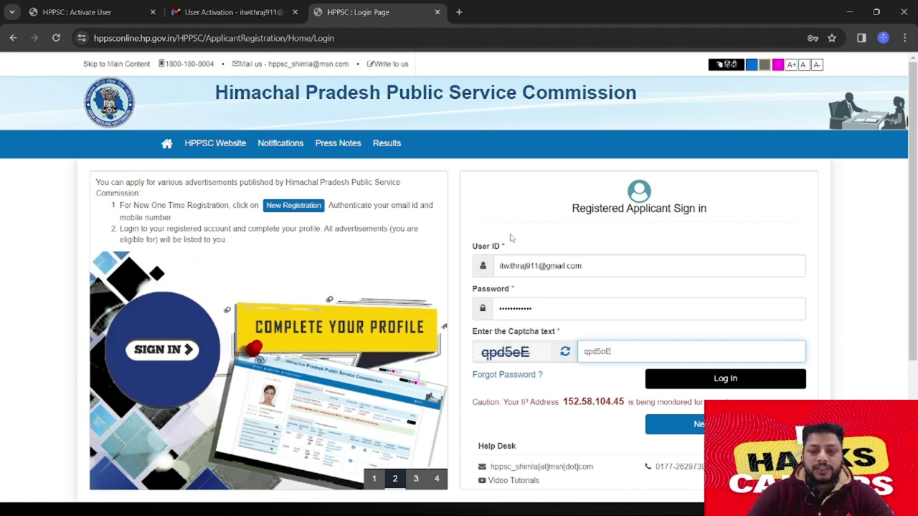
pyautogui.click(717, 380)
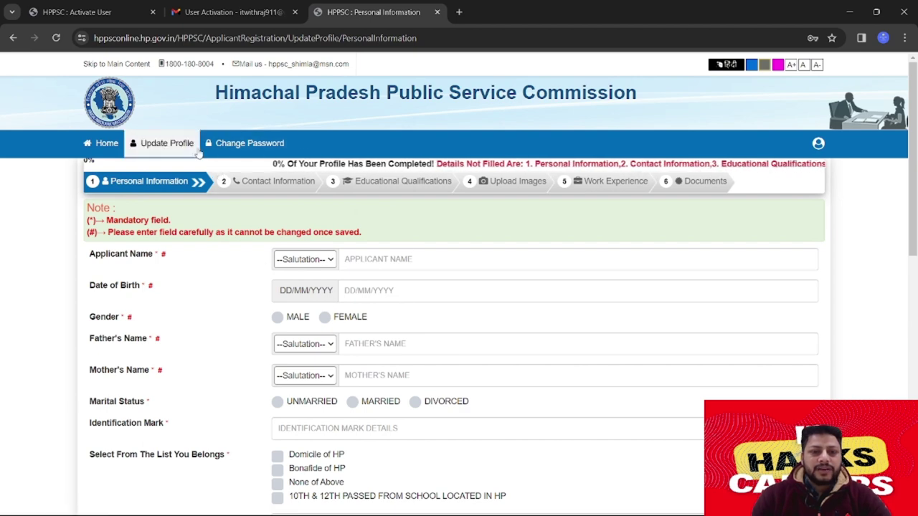
# Set the applicant salutation to Mr. and enter the applicant's full name
pyautogui.scroll(-3, 283, 271)
pyautogui.scroll(3, 280, 283)
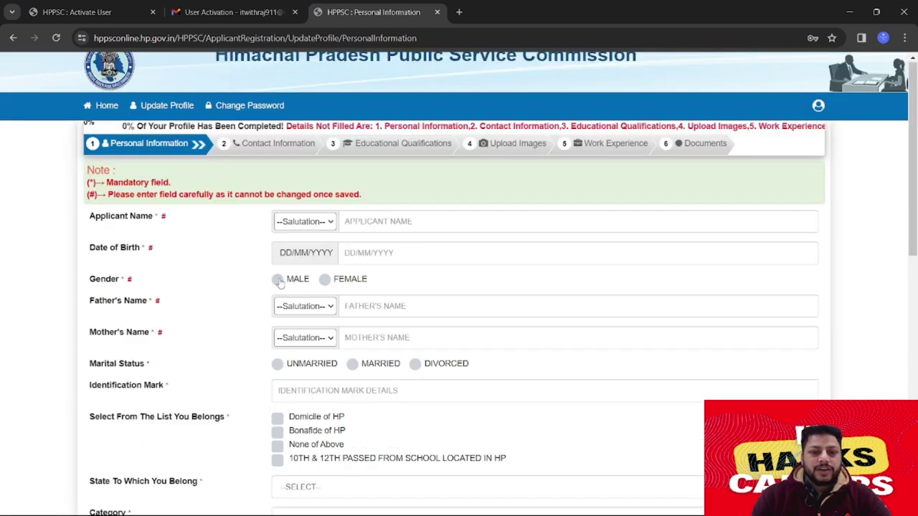
pyautogui.scroll(1, 279, 283)
pyautogui.click(304, 259)
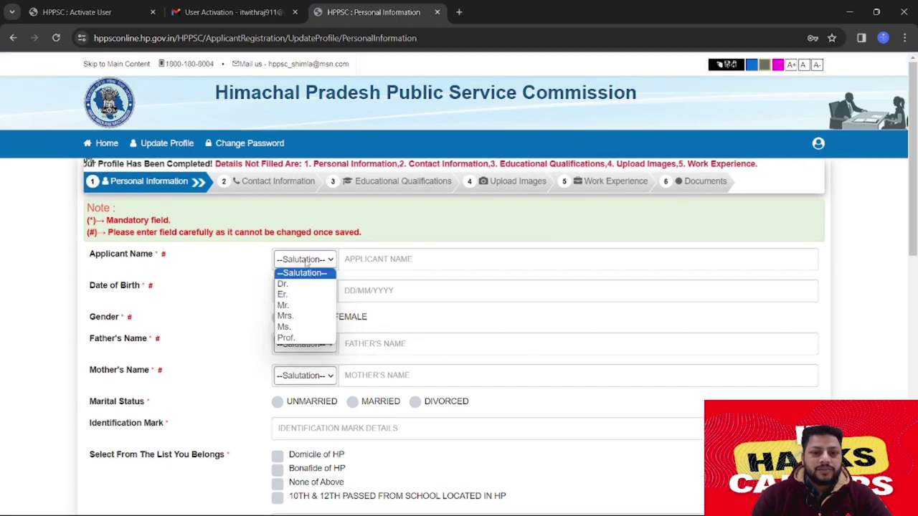
pyautogui.click(306, 307)
pyautogui.click(431, 262)
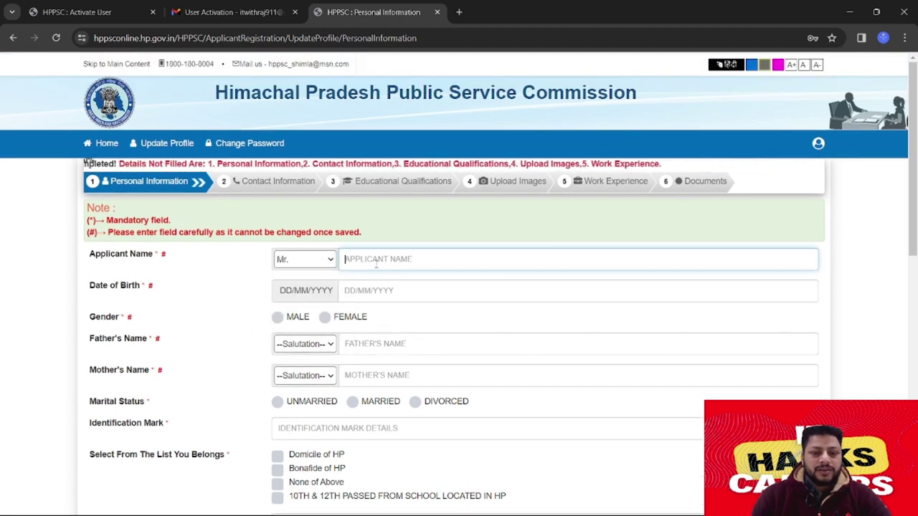
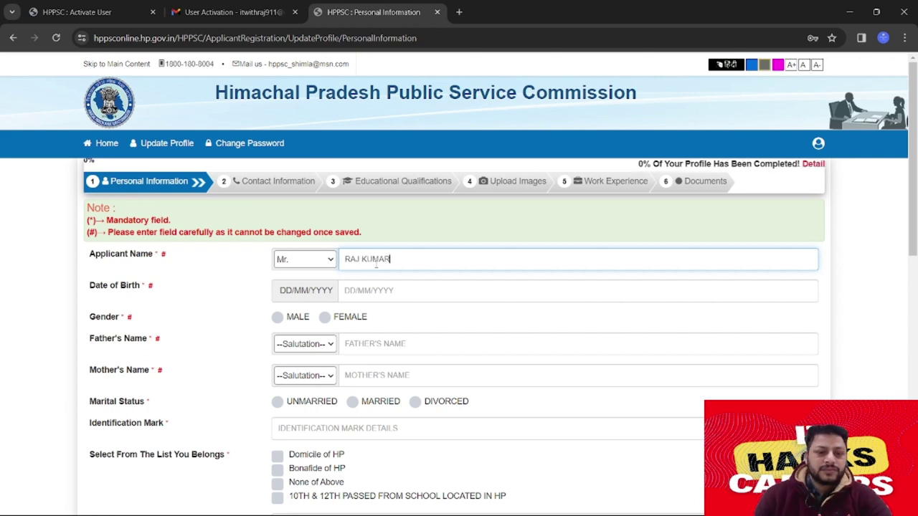
pyautogui.press('Tab')
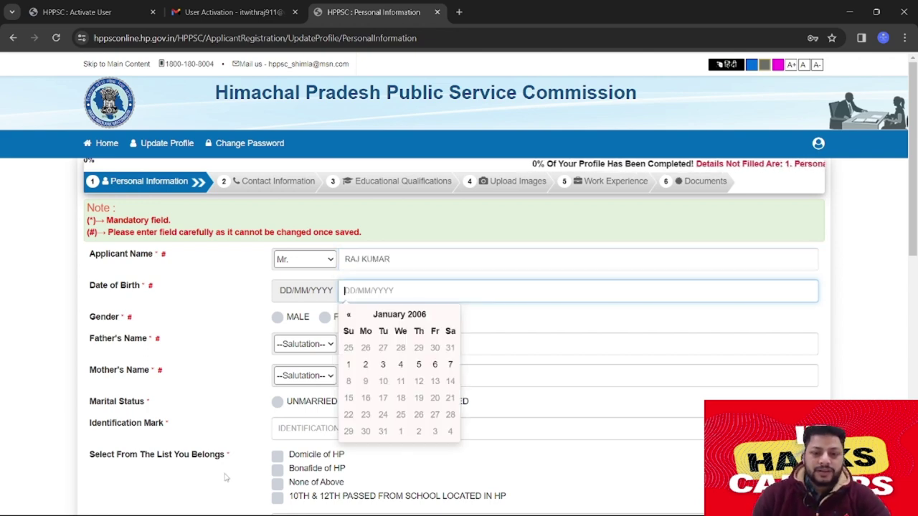
pyautogui.click(402, 315)
pyautogui.click(347, 315)
pyautogui.click(347, 316)
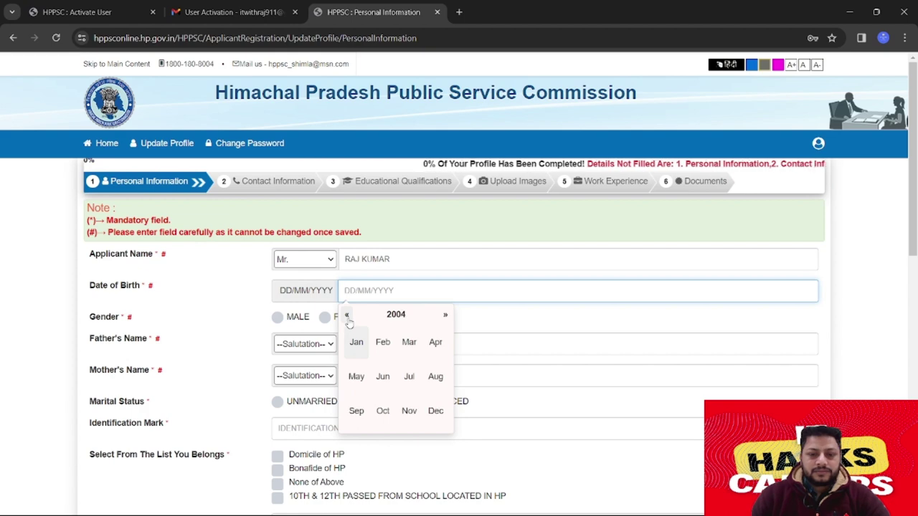
pyautogui.click(347, 316)
pyautogui.doubleClick(347, 315)
pyautogui.doubleClick(347, 315)
pyautogui.doubleClick(347, 316)
pyautogui.doubleClick(347, 315)
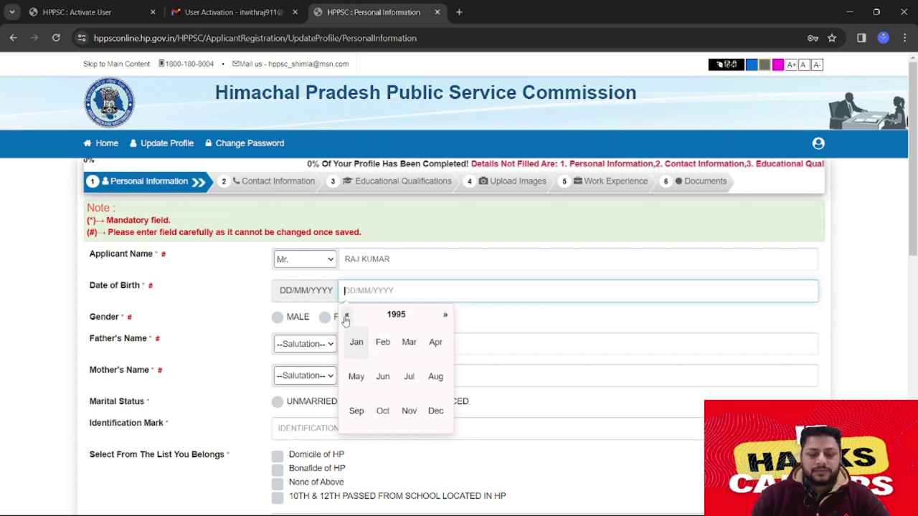
pyautogui.click(445, 315)
pyautogui.click(435, 376)
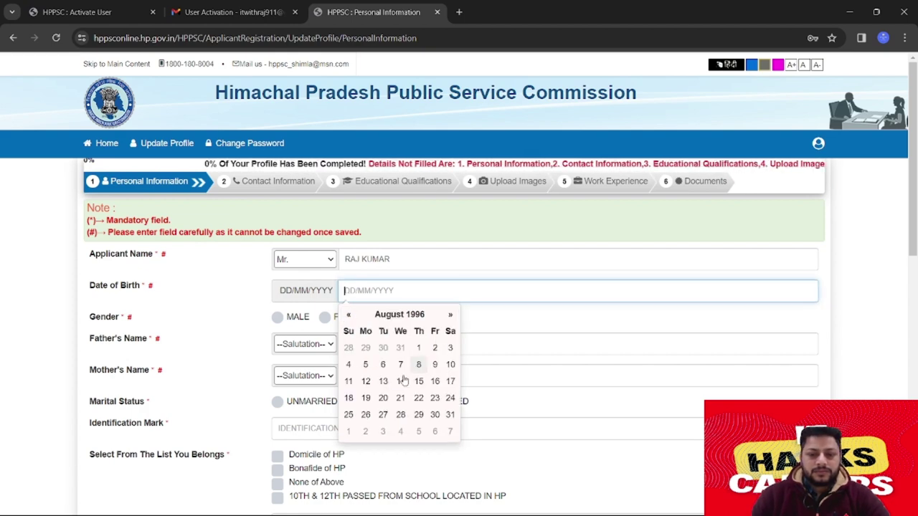
pyautogui.click(384, 381)
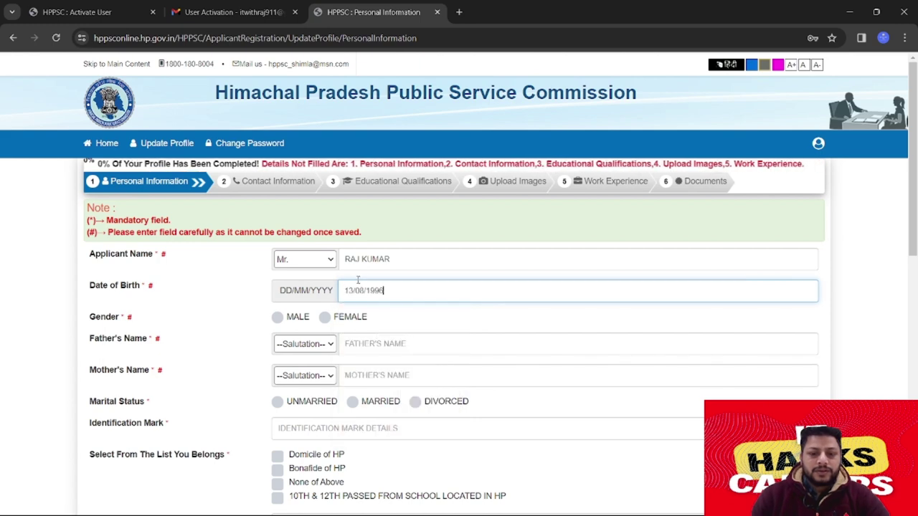
pyautogui.click(277, 316)
# Enter the father's name with Mr. and the mother's name with Mrs. salutation
pyautogui.click(304, 344)
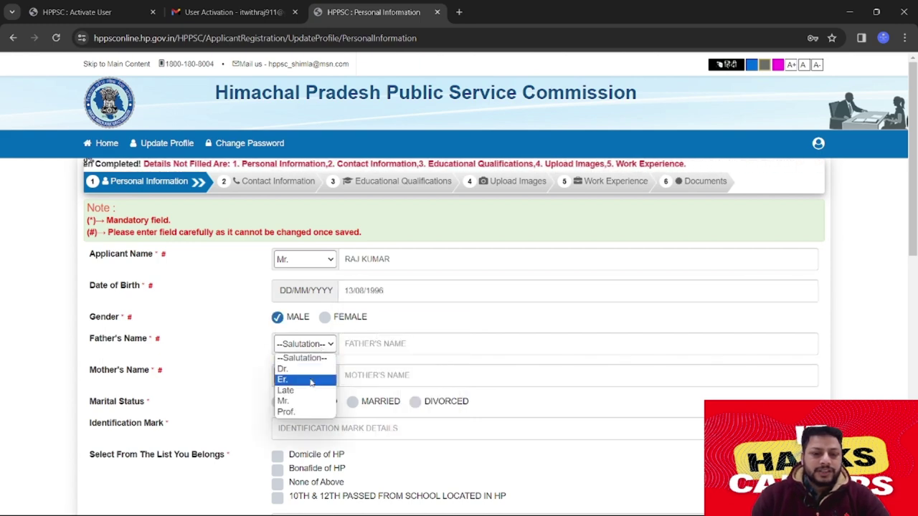
pyautogui.click(287, 401)
pyautogui.click(440, 347)
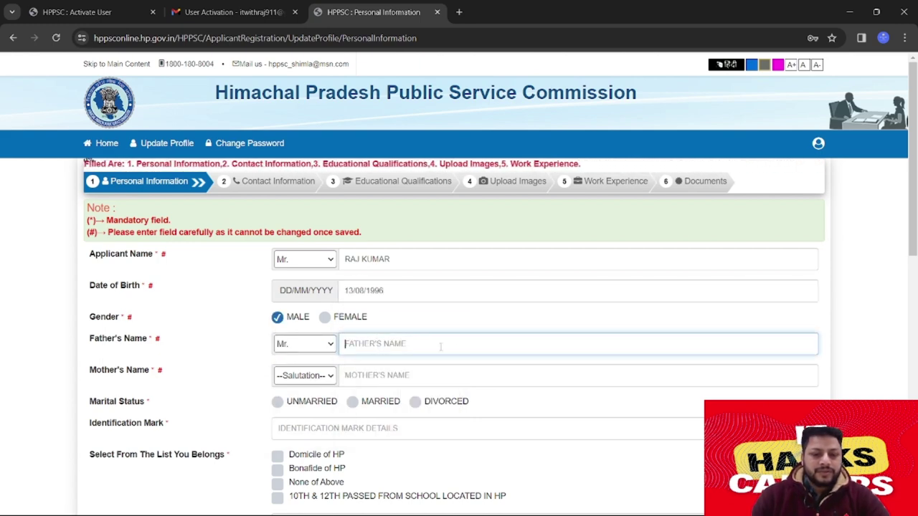
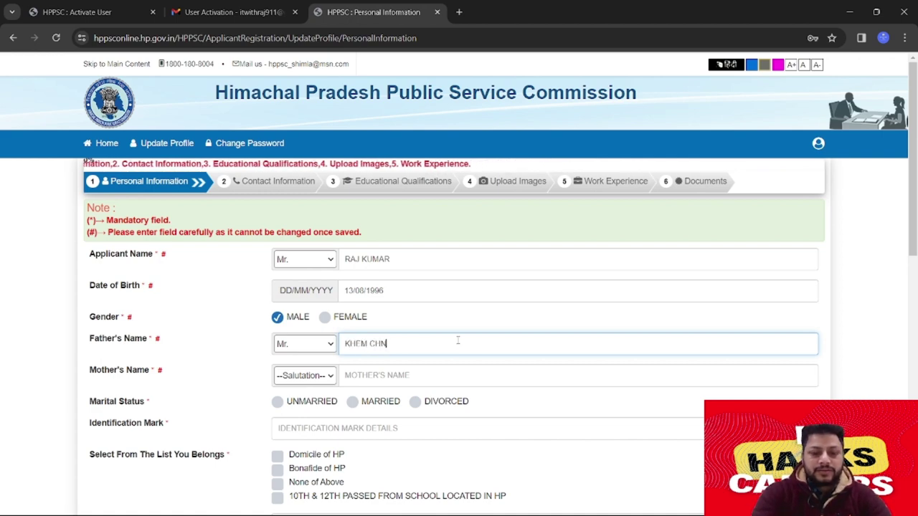
pyautogui.click(295, 376)
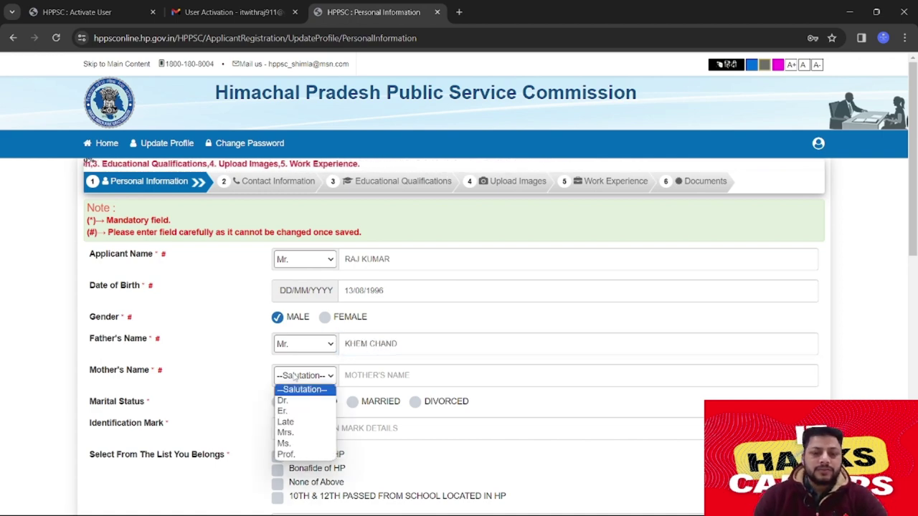
pyautogui.click(285, 433)
pyautogui.click(373, 376)
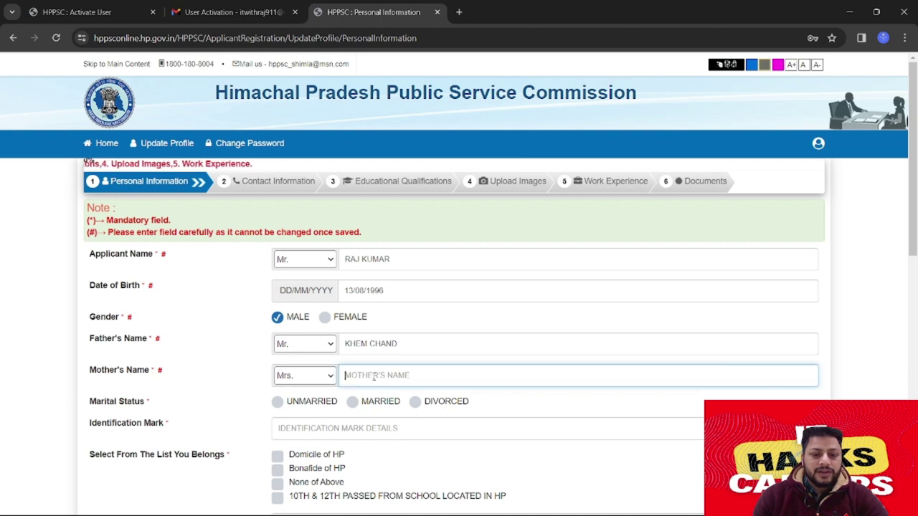
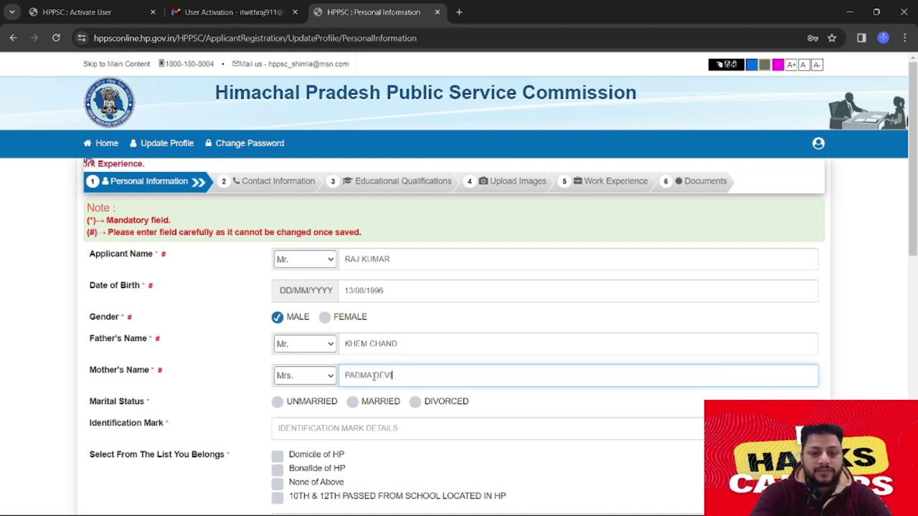
# Mark status unmarried, identification mark 'MOLE ON LEFT HAND', and declare Bonafide of HP
pyautogui.scroll(-2, 190, 390)
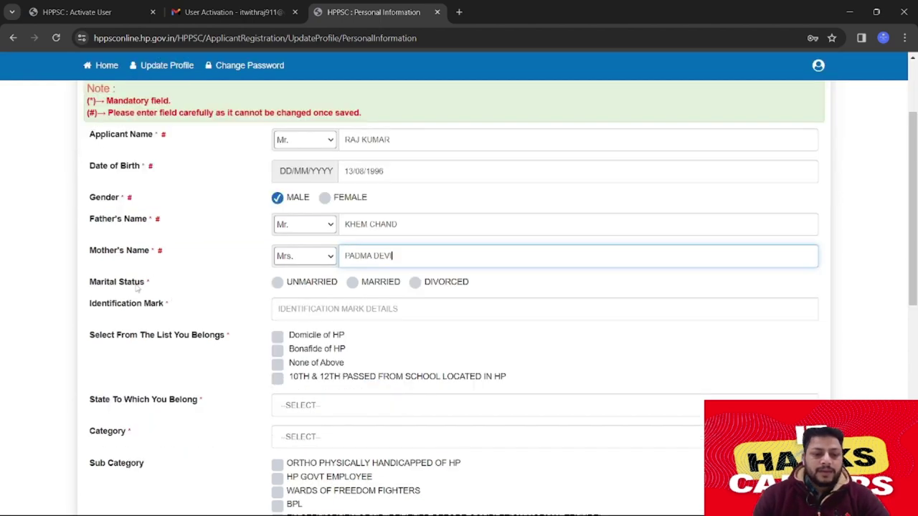
pyautogui.click(278, 285)
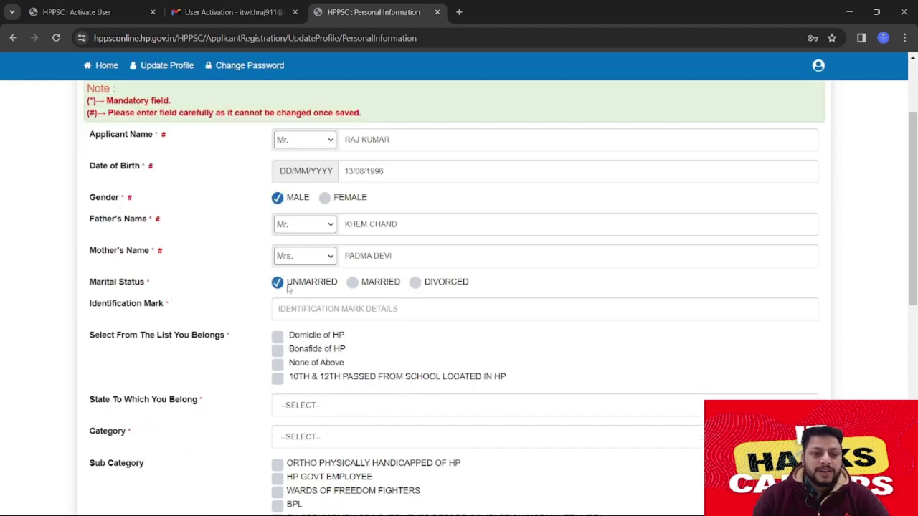
pyautogui.click(357, 307)
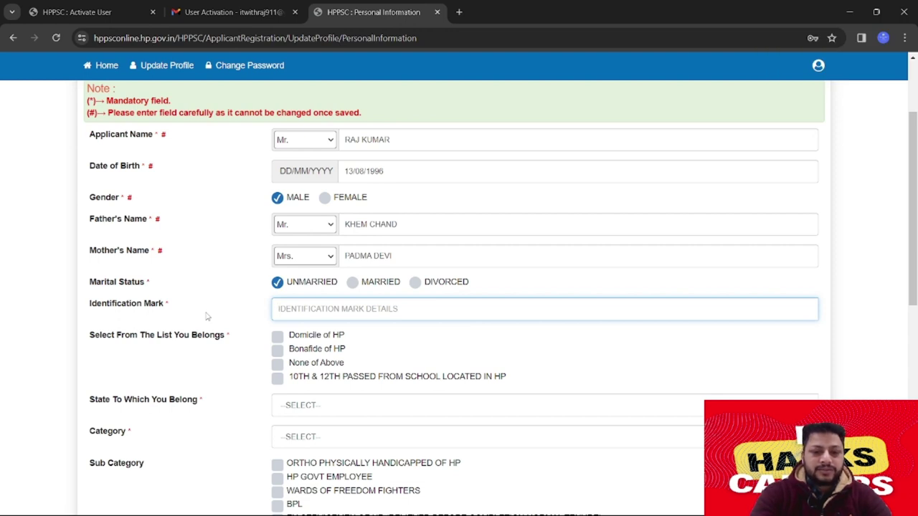
pyautogui.write('MOLE ON')
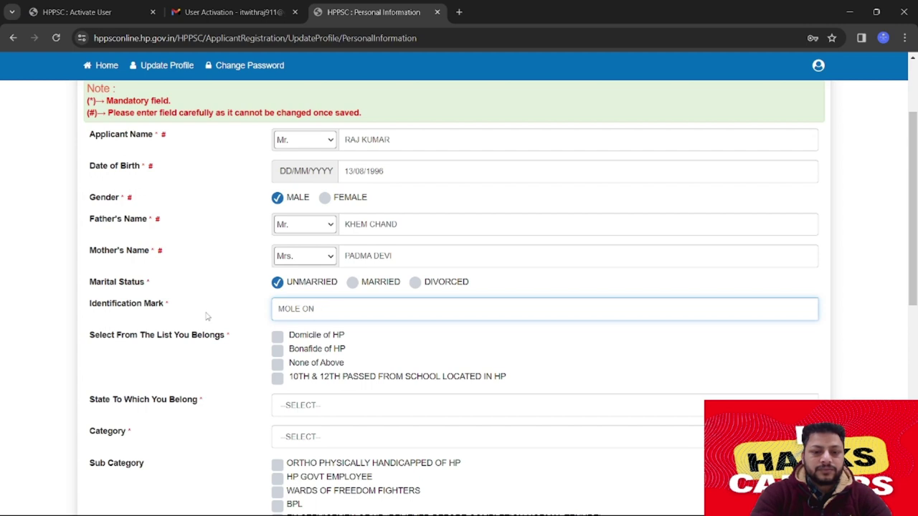
pyautogui.write(' LEFT HAND THUMB')
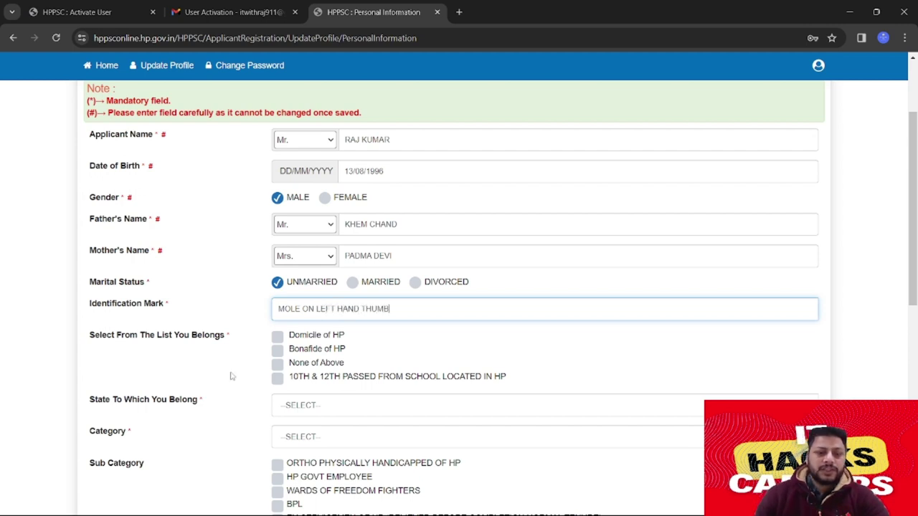
pyautogui.click(277, 378)
pyautogui.scroll(-1, 280, 292)
pyautogui.click(281, 292)
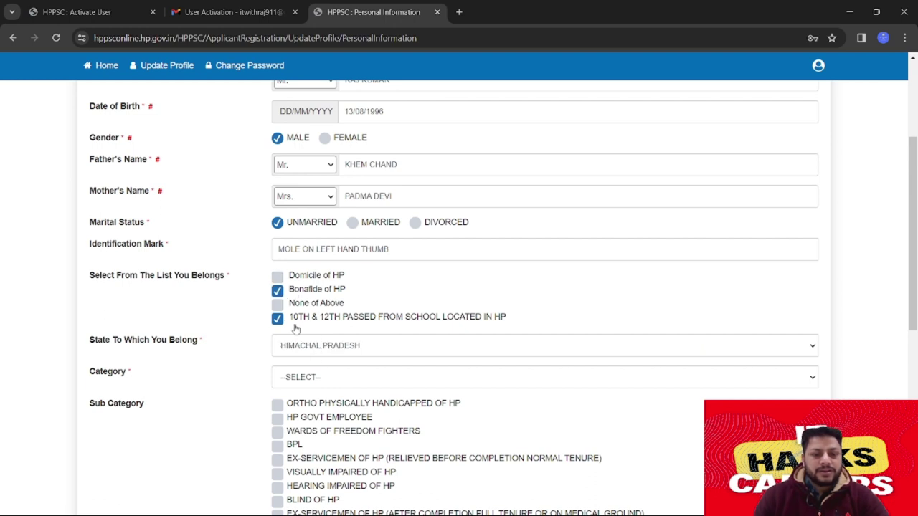
# Set state HIMACHAL PRADESH, category UNRESERVED and nationality INDIAN
pyautogui.click(325, 346)
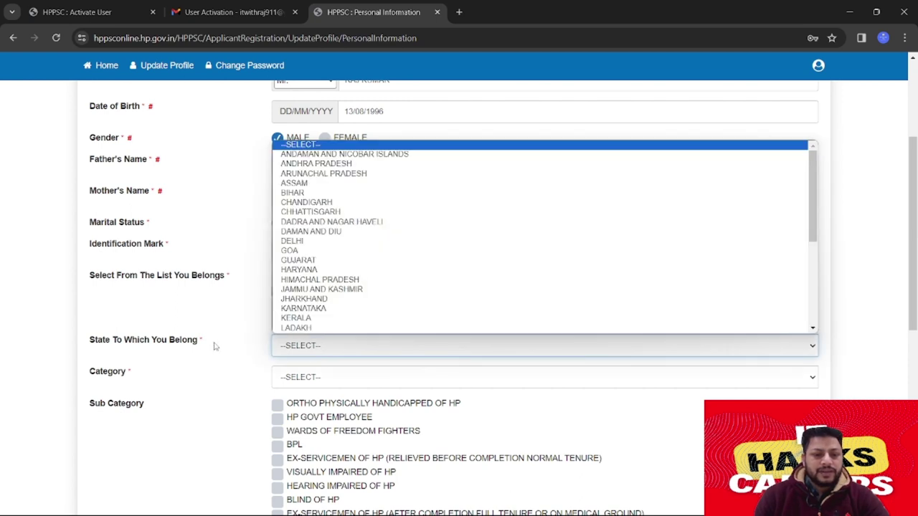
pyautogui.click(344, 280)
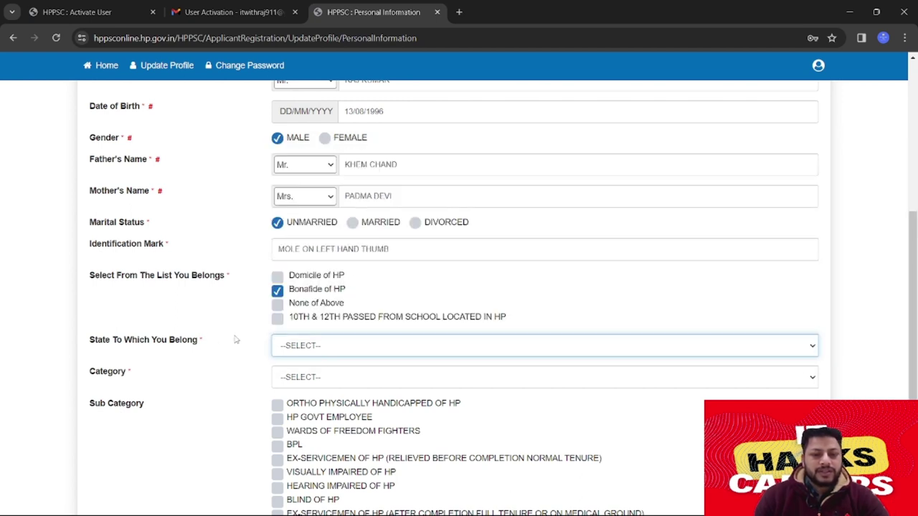
pyautogui.scroll(-3, 244, 337)
pyautogui.click(319, 206)
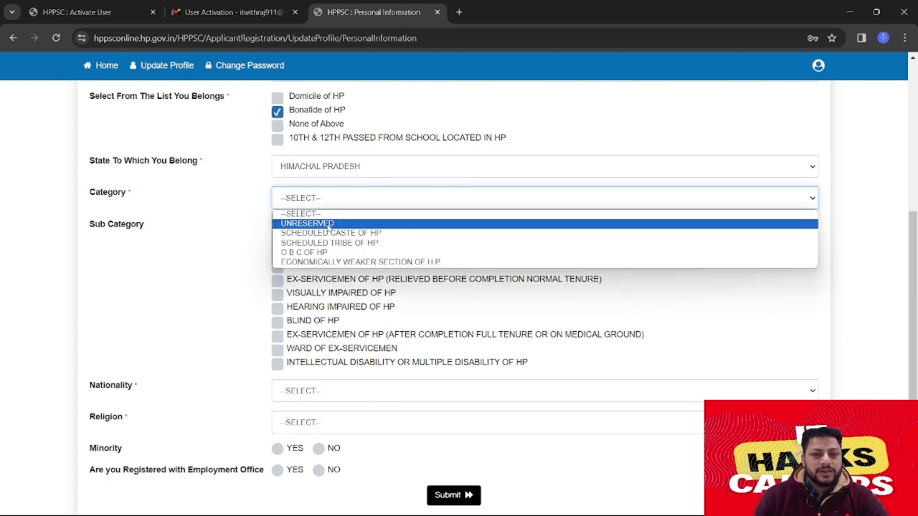
pyautogui.press('Escape')
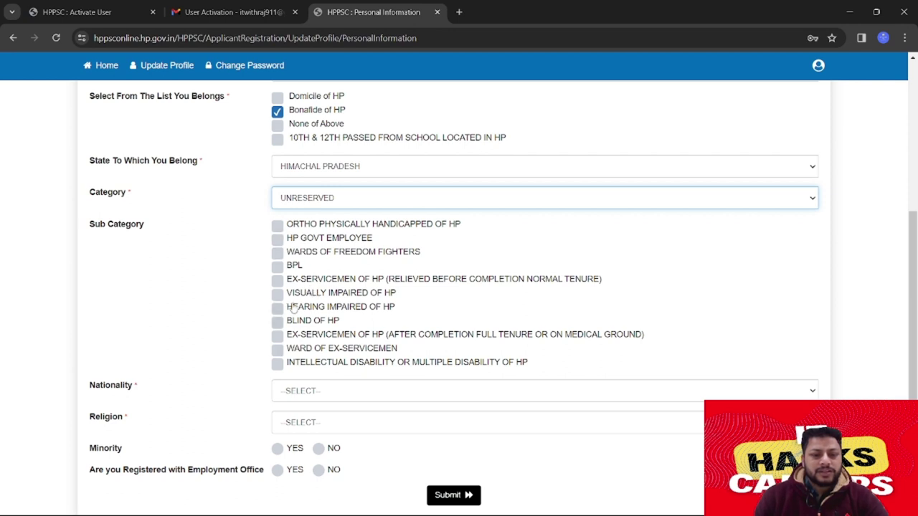
pyautogui.scroll(-2, 305, 286)
pyautogui.click(324, 276)
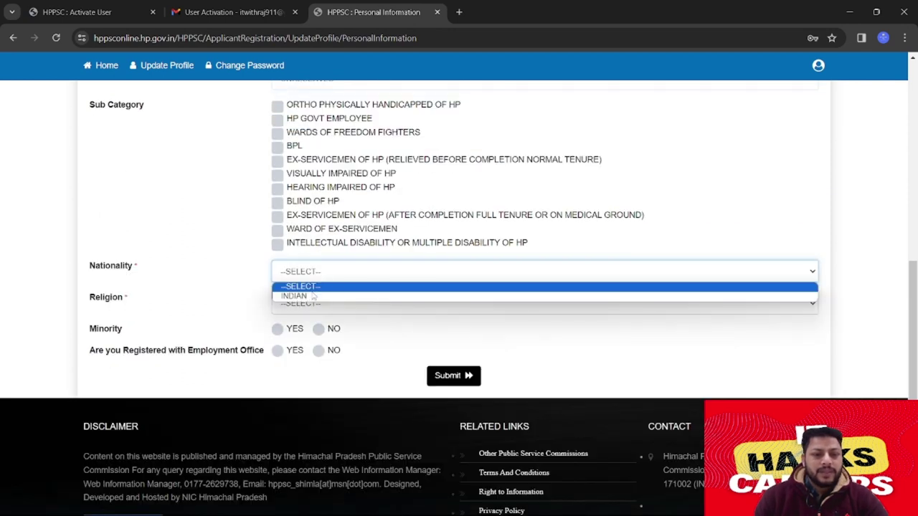
pyautogui.click(312, 296)
# Set religion HINDUISM, minority NO, employment-office registration YES, and begin the registration number
pyautogui.click(332, 305)
pyautogui.press('Down')
pyautogui.press('Return')
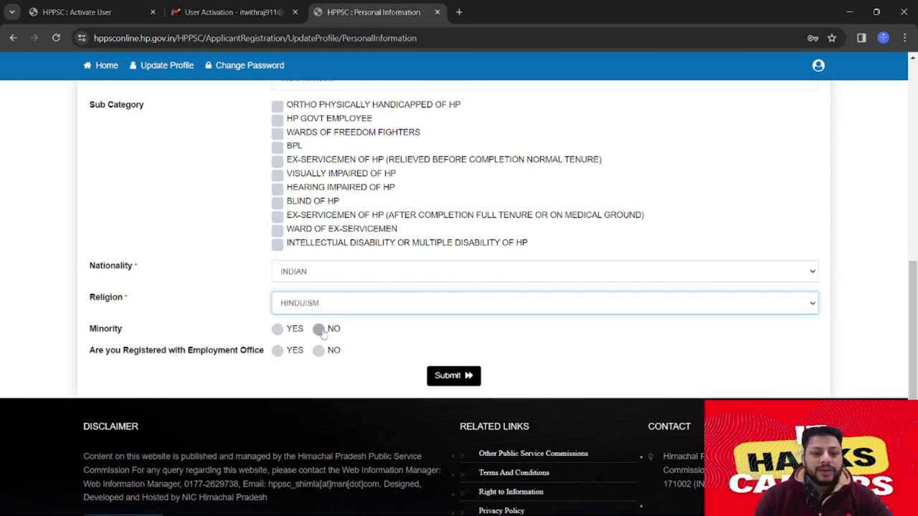
pyautogui.click(319, 329)
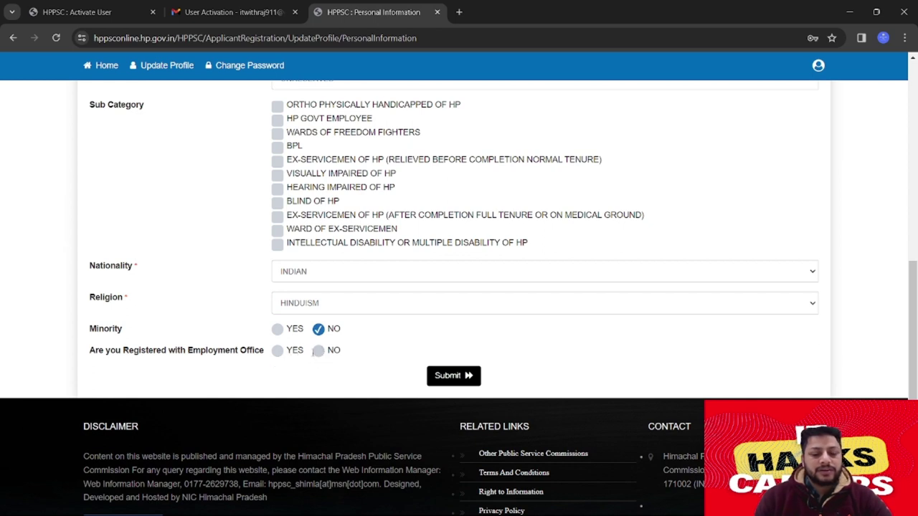
pyautogui.click(277, 349)
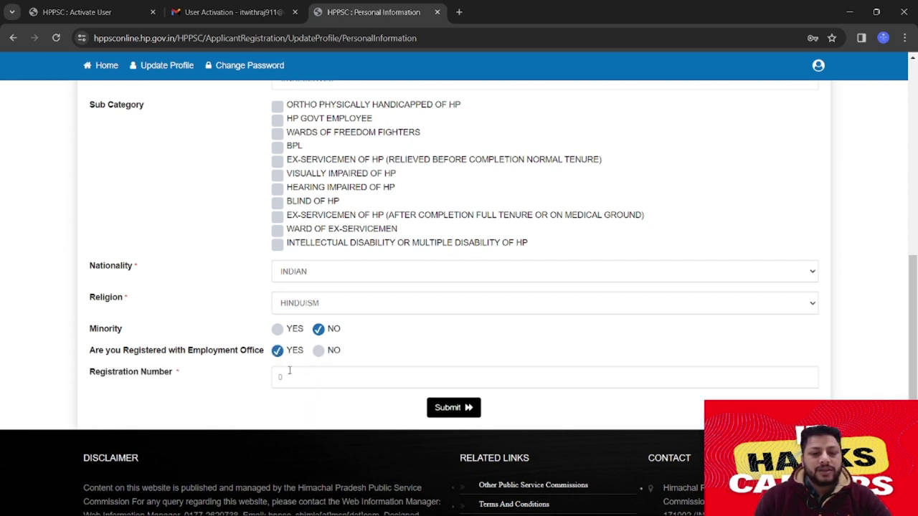
pyautogui.click(313, 373)
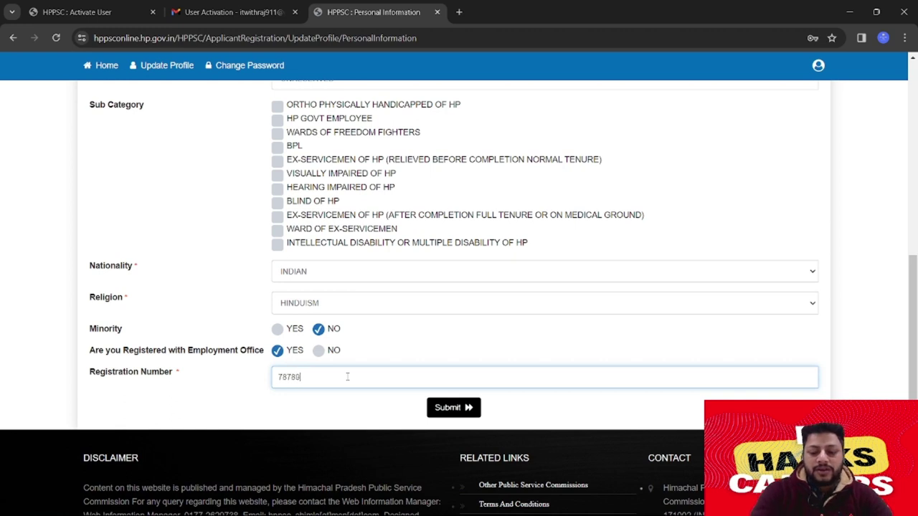
# Submit Personal Information, review the details popup, and confirm Save and Next with YES
pyautogui.click(459, 408)
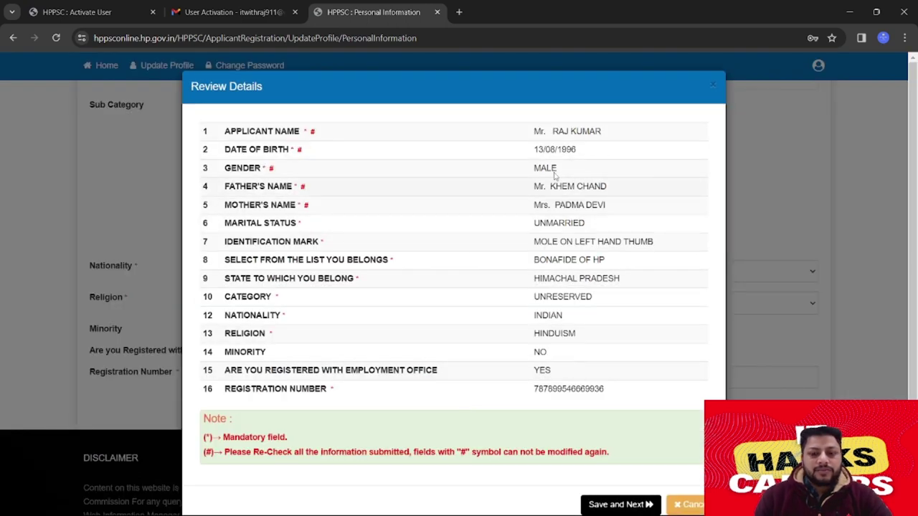
pyautogui.scroll(-1, 492, 319)
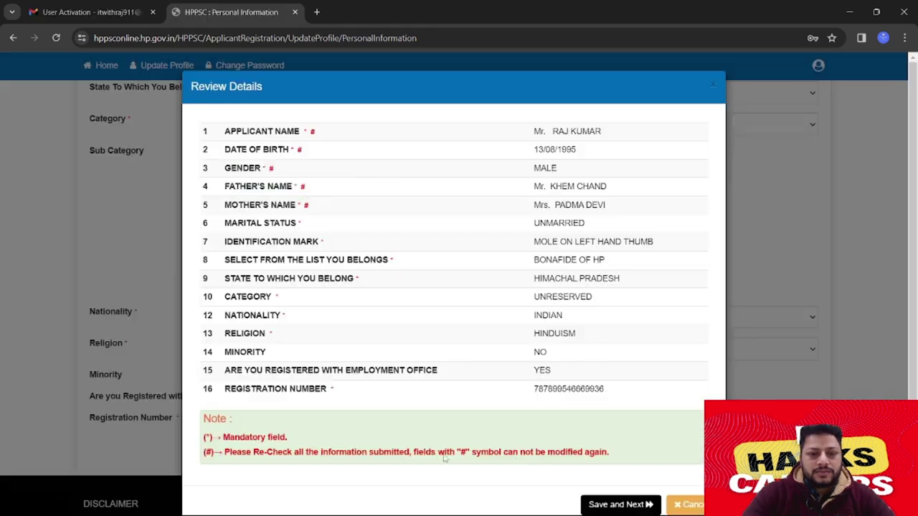
pyautogui.click(618, 505)
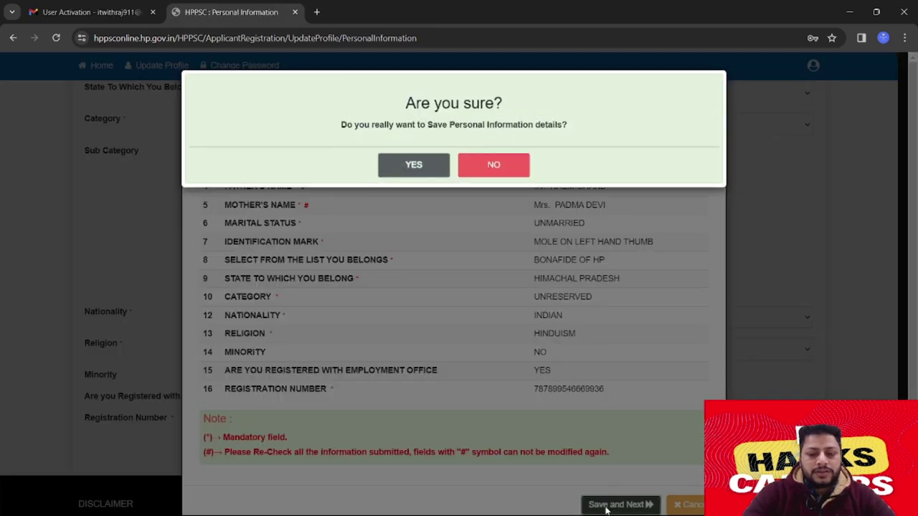
pyautogui.click(430, 166)
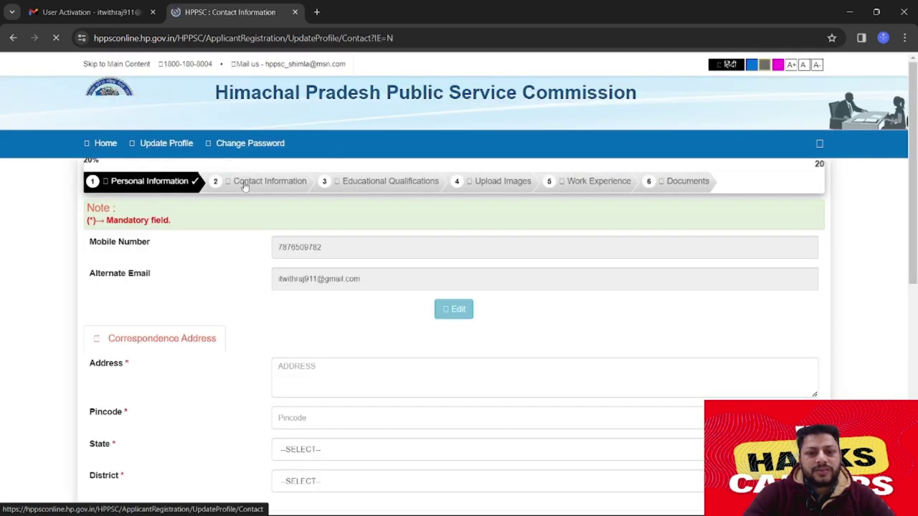
# Enter the full correspondence address, including its PO, in the Address box
pyautogui.scroll(-2, 286, 201)
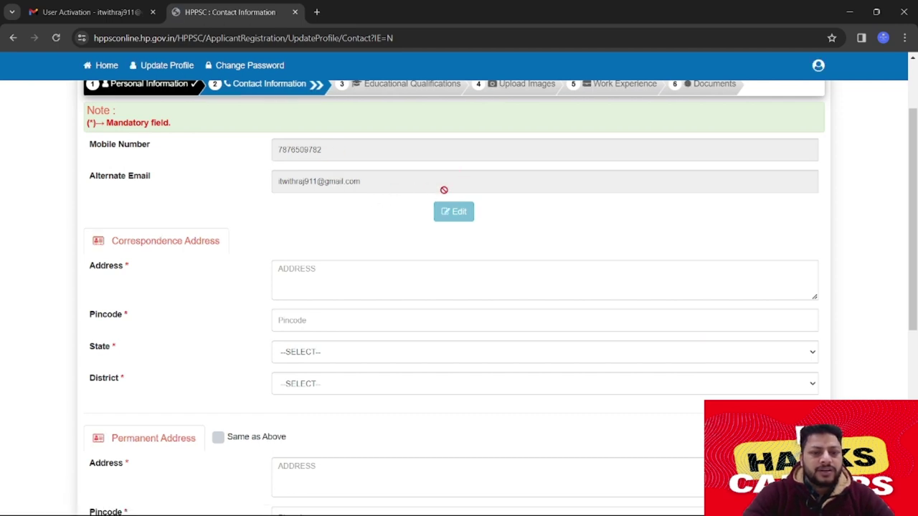
pyautogui.scroll(-2, 432, 256)
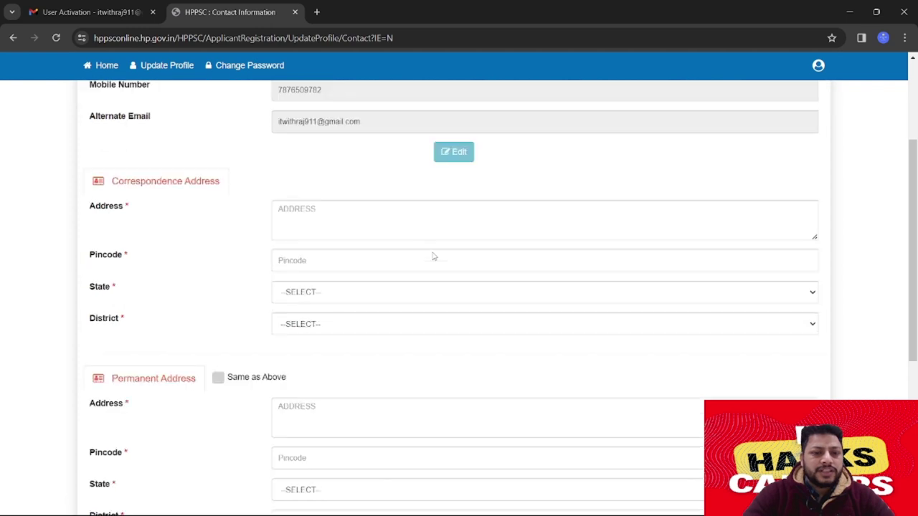
pyautogui.click(340, 154)
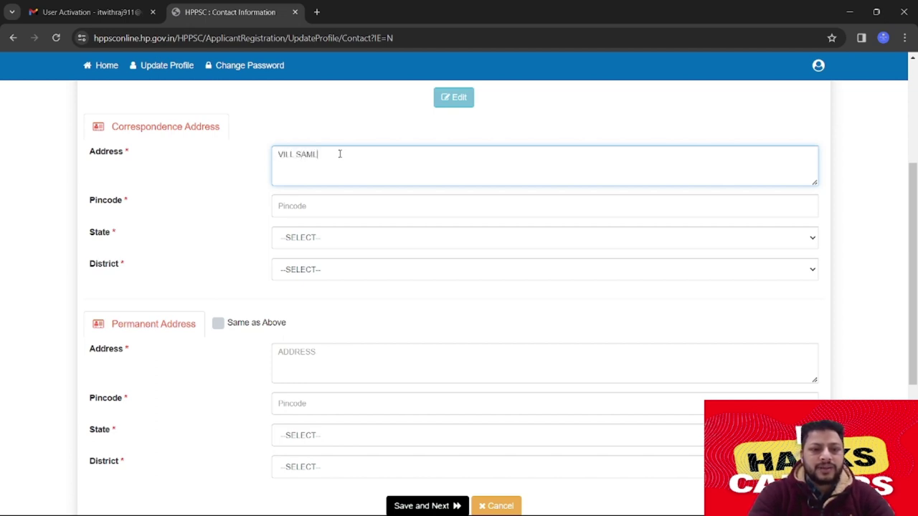
pyautogui.press('Tab')
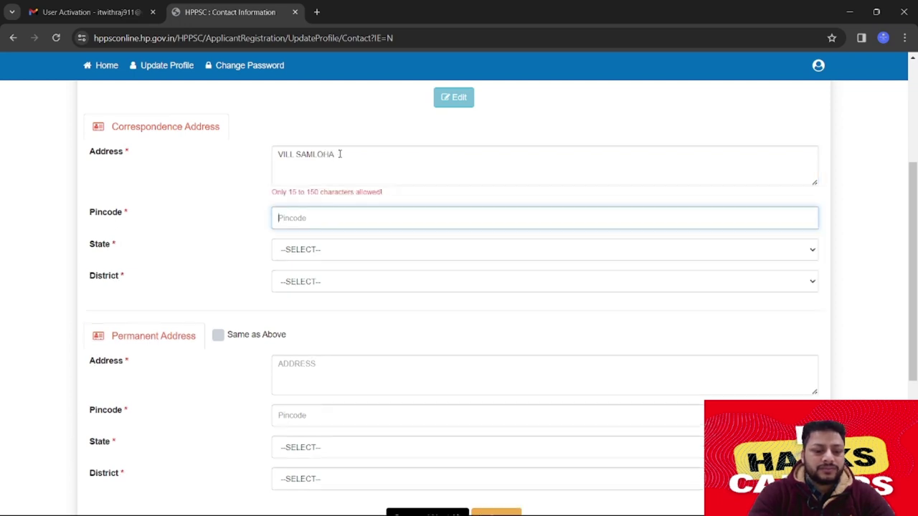
pyautogui.click(340, 154)
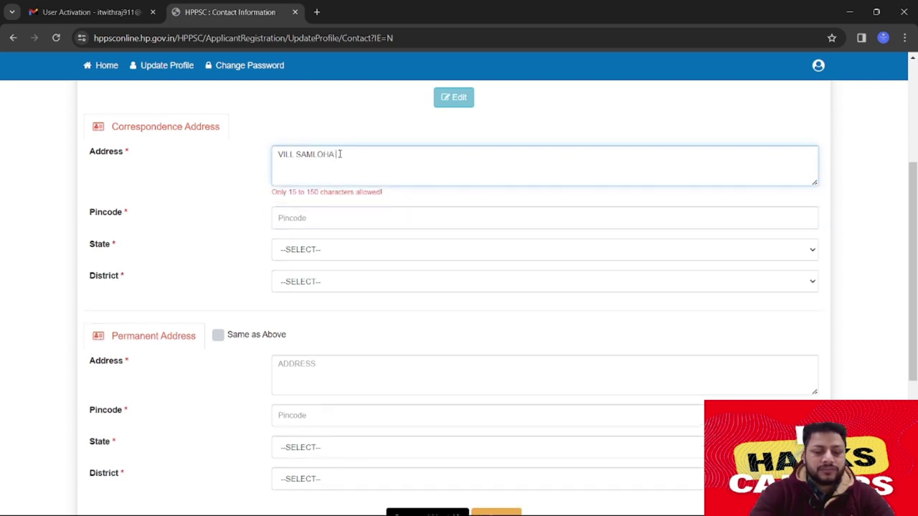
pyautogui.write('PO KUMARSAIN')
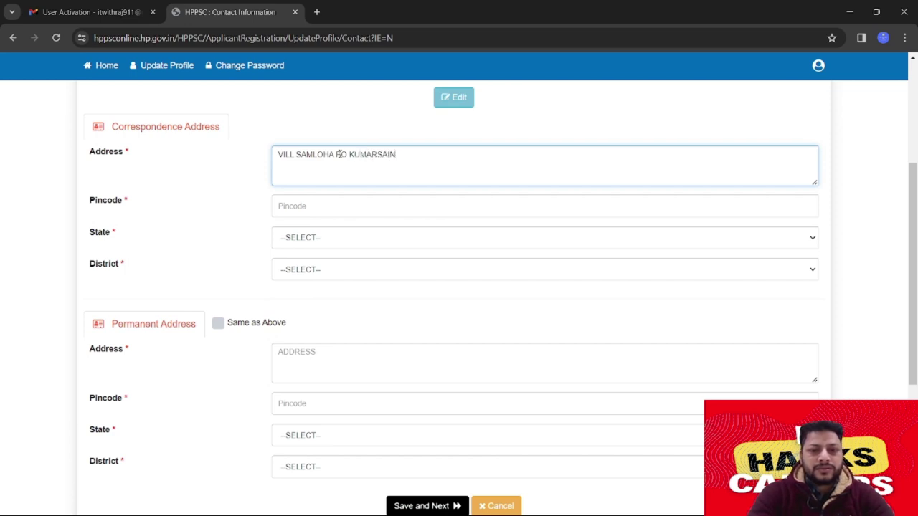
pyautogui.press('Tab')
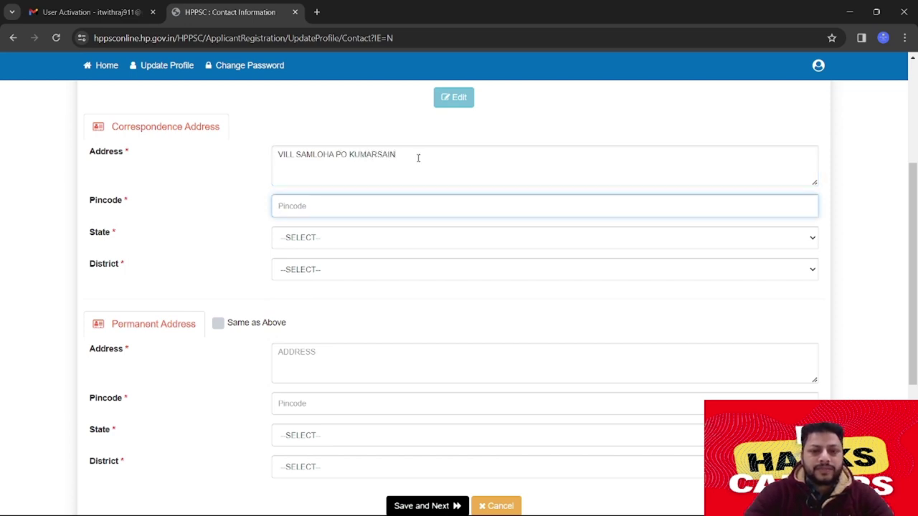
pyautogui.click(418, 158)
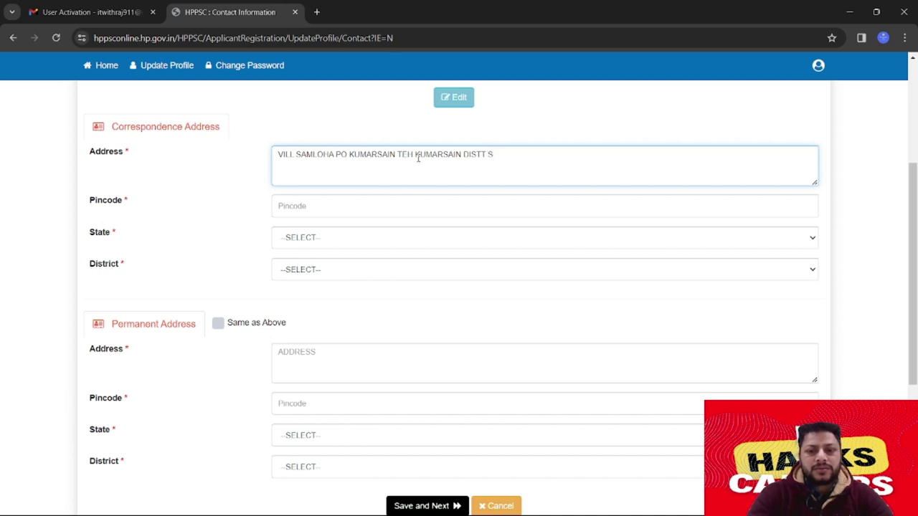
pyautogui.press('Tab')
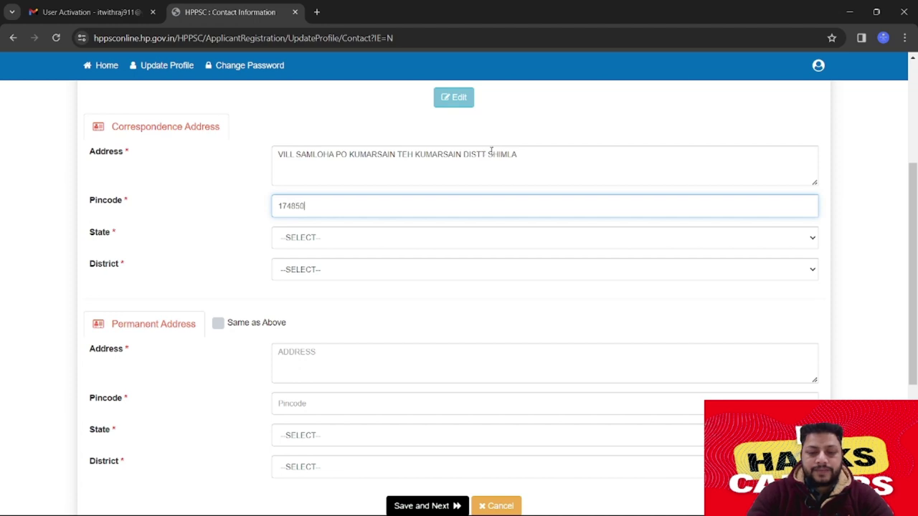
# Fill in the pincode and choose state HIMACHAL PRADESH and district SHIMLA
pyautogui.press('Tab')
pyautogui.click(462, 240)
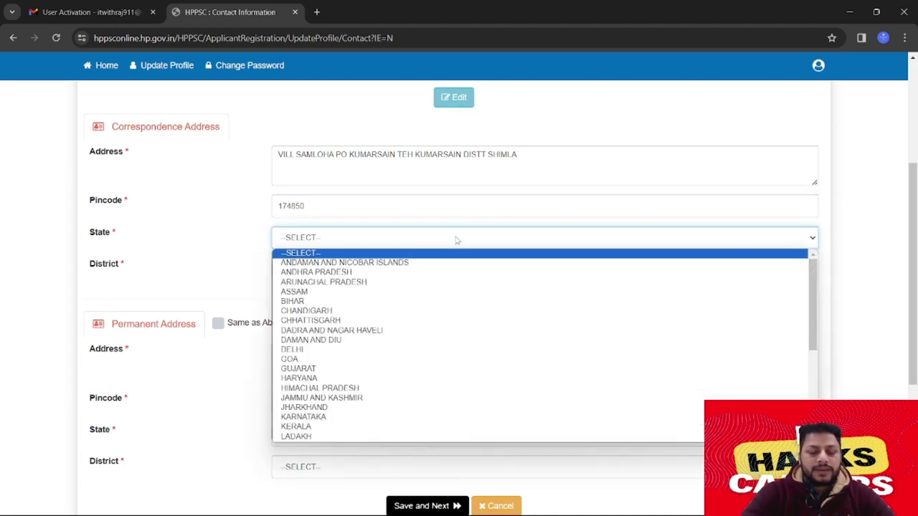
pyautogui.click(334, 389)
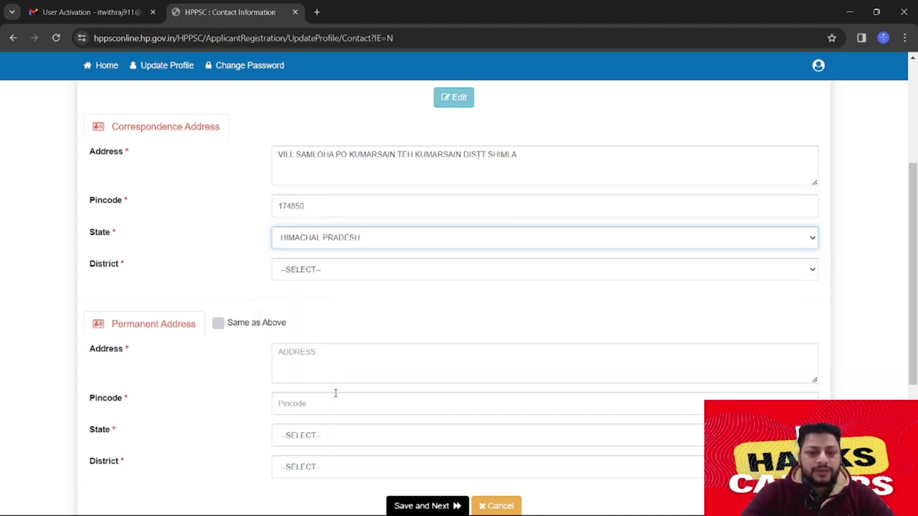
pyautogui.click(399, 268)
pyautogui.click(310, 371)
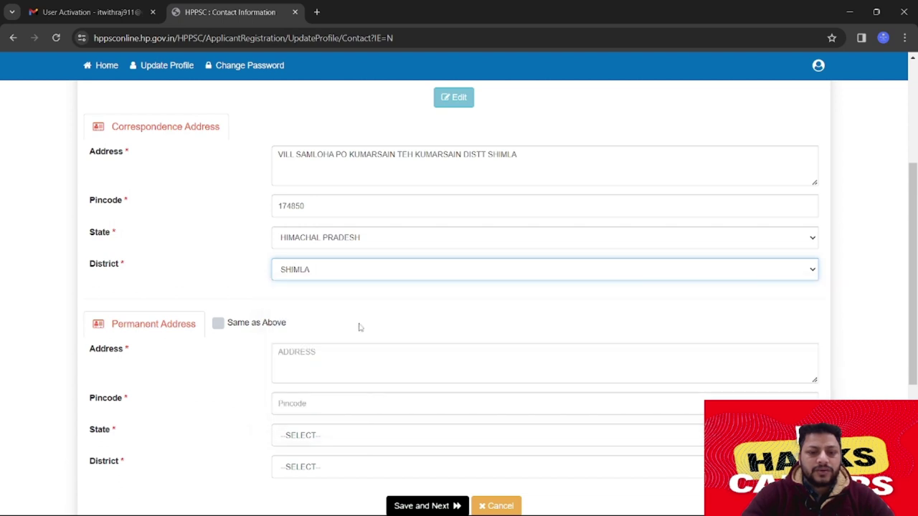
# Tick 'Same as Above', save Contact Information with YES, and decline Chrome's save-address offer
pyautogui.scroll(-1, 215, 247)
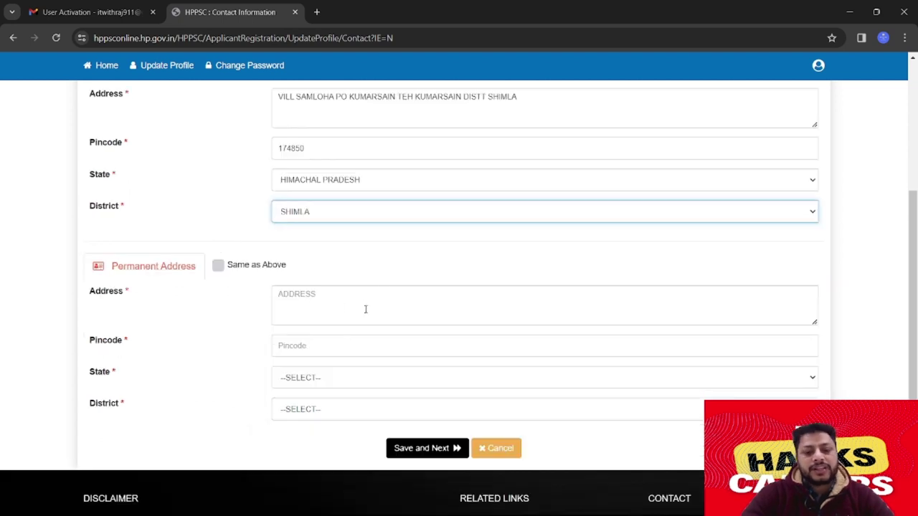
pyautogui.click(217, 266)
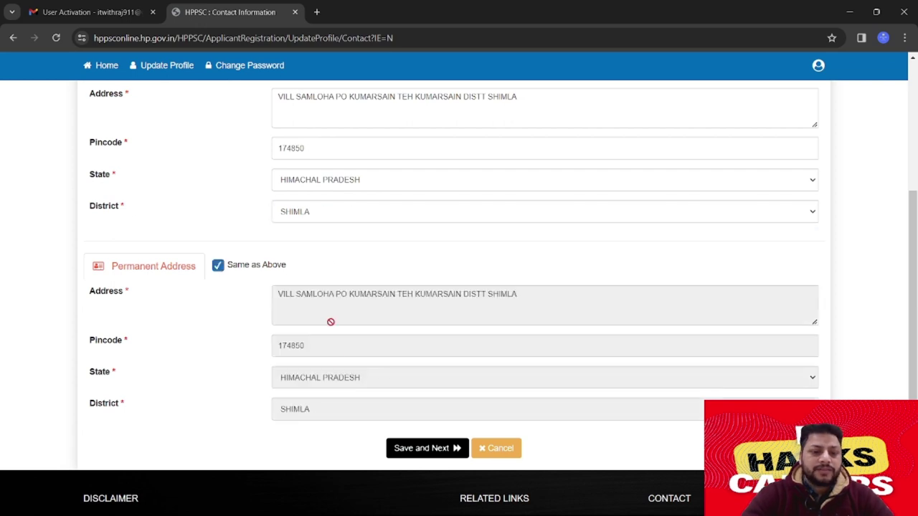
pyautogui.scroll(-1, 330, 321)
pyautogui.click(417, 409)
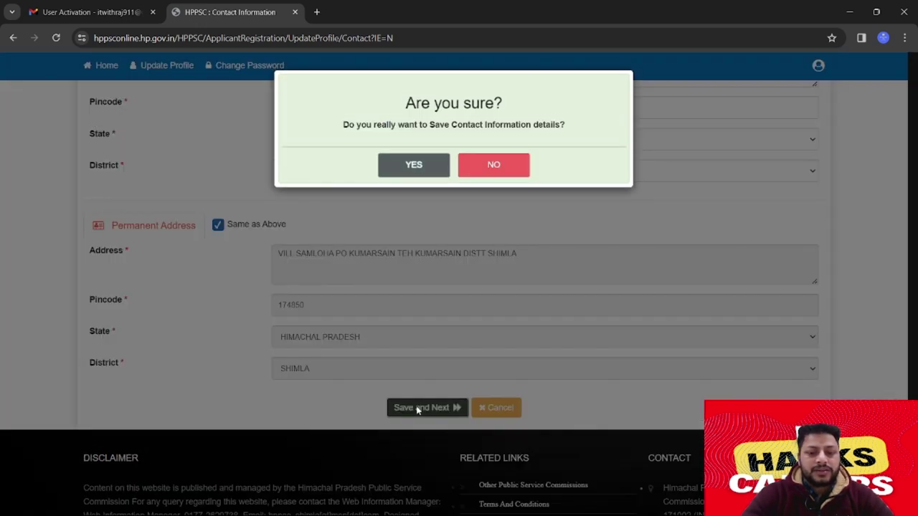
pyautogui.click(407, 170)
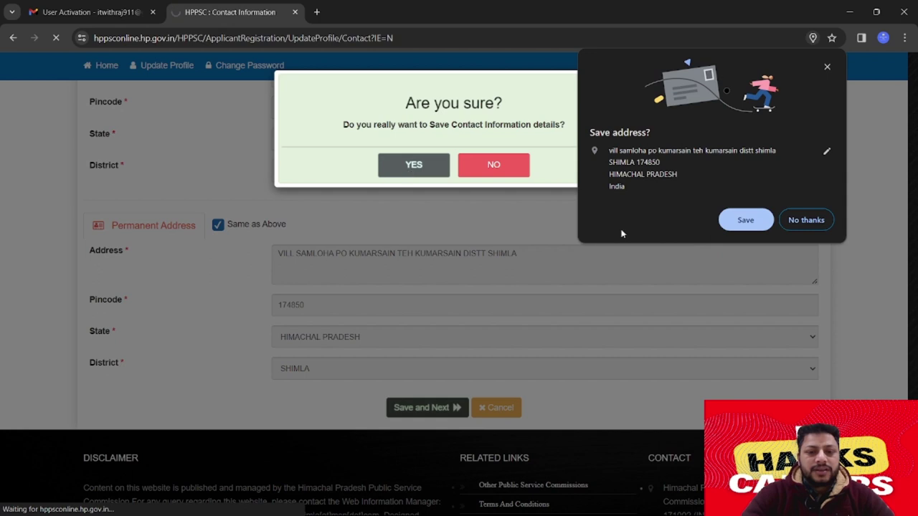
pyautogui.click(800, 220)
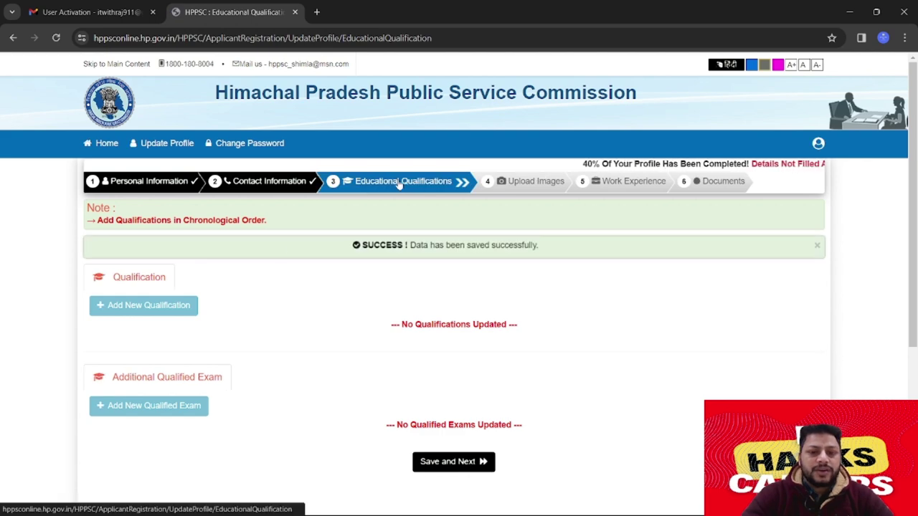
# Start a new qualification as MATRICULATION, 10TH, with GENERAL specialisation
pyautogui.click(128, 304)
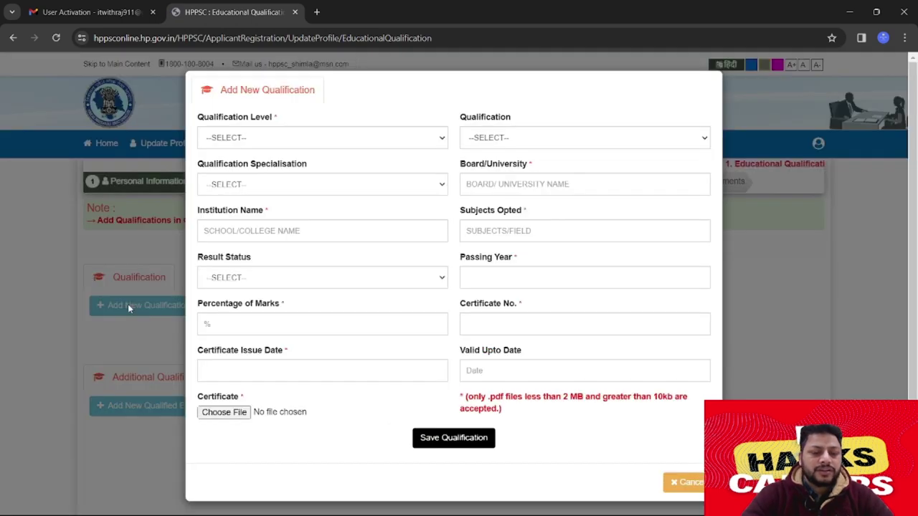
pyautogui.click(334, 140)
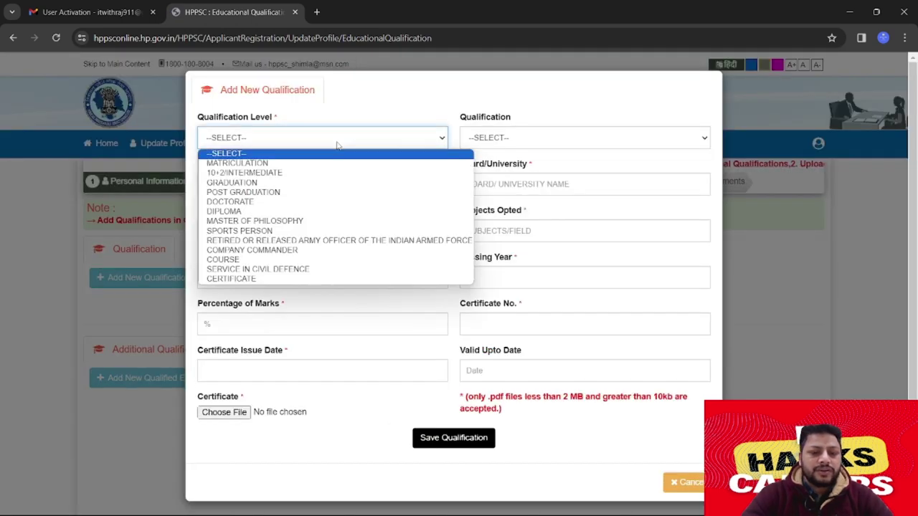
pyautogui.click(297, 154)
pyautogui.click(297, 143)
pyautogui.click(453, 149)
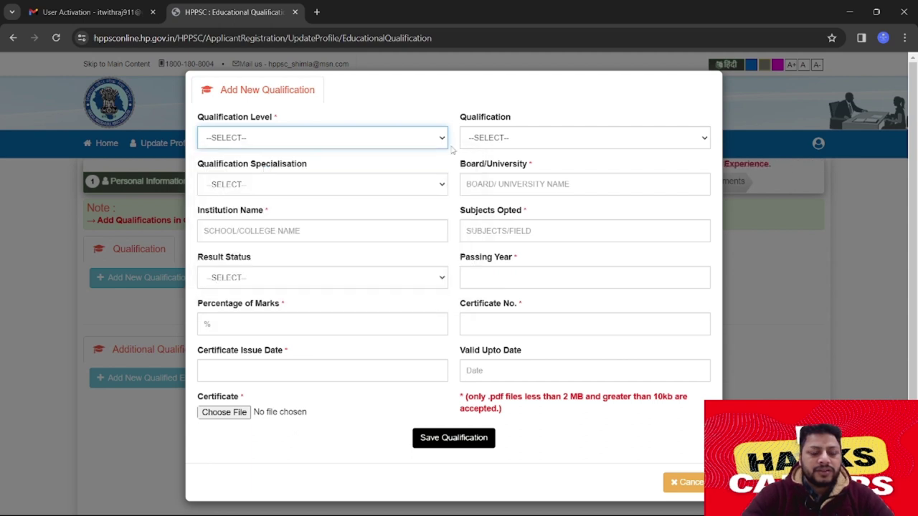
pyautogui.click(516, 143)
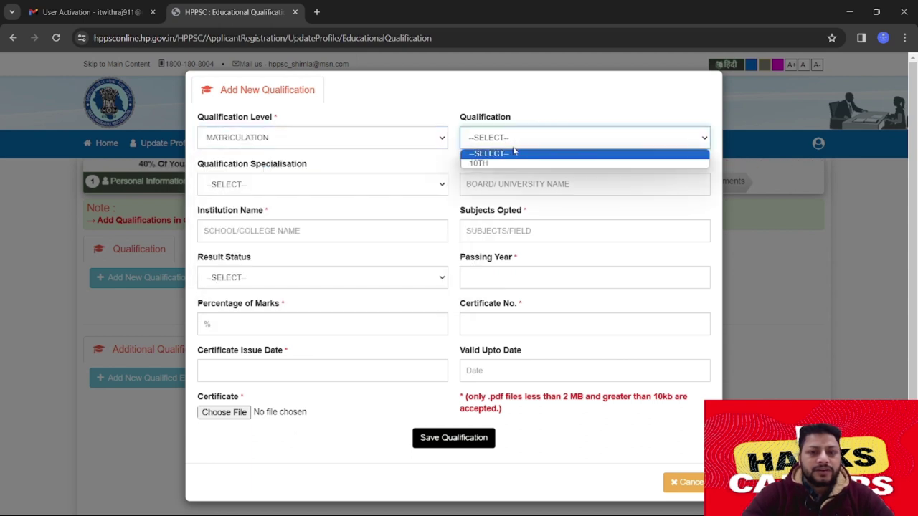
pyautogui.click(502, 162)
pyautogui.click(345, 188)
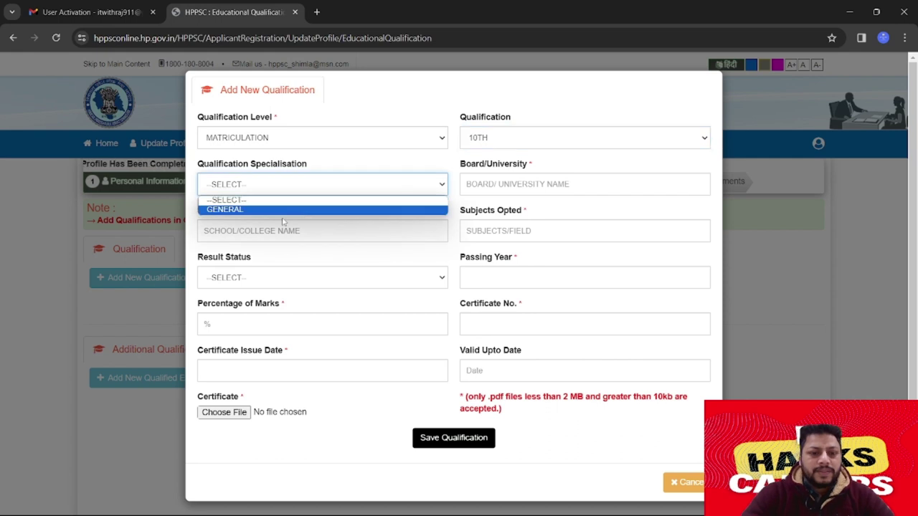
pyautogui.click(283, 208)
# Enter board HPBOSE, institution GOVT SEN SEC SCHOOL DHARAMSHALA, and result status Pass
pyautogui.click(511, 184)
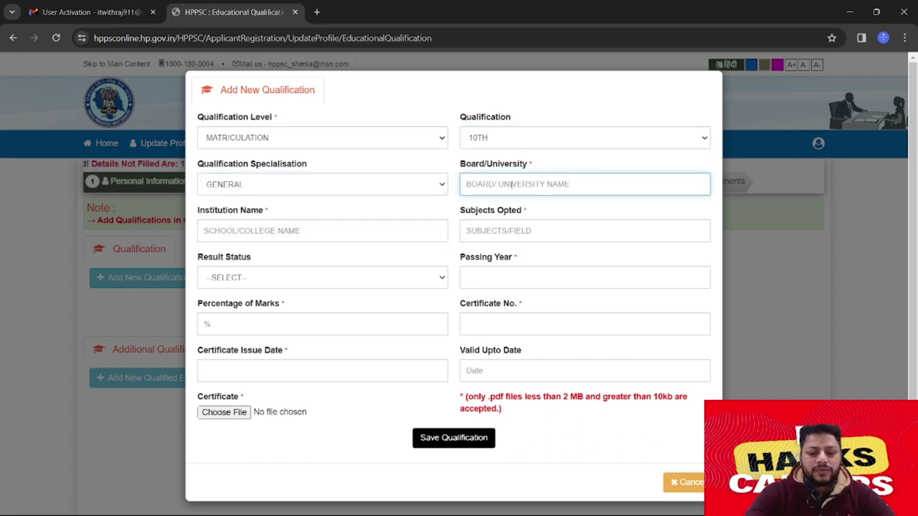
pyautogui.write('HPBOSE')
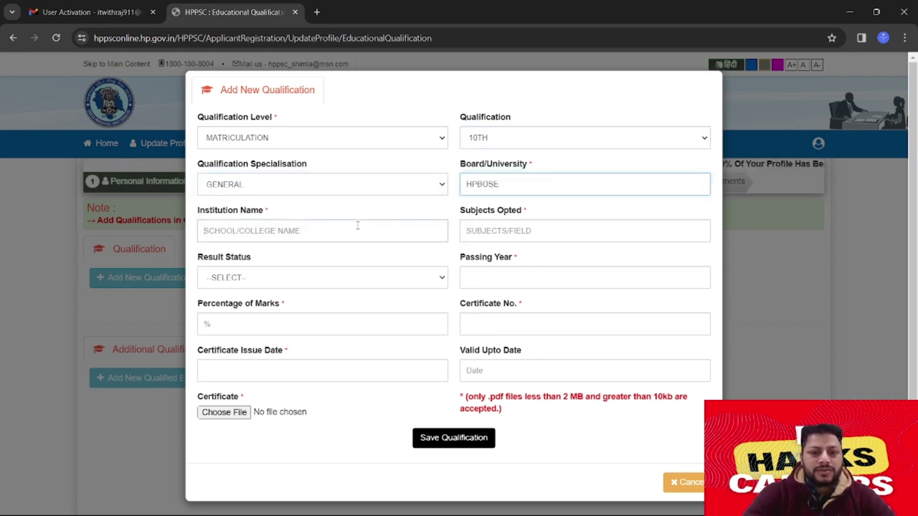
pyautogui.click(357, 226)
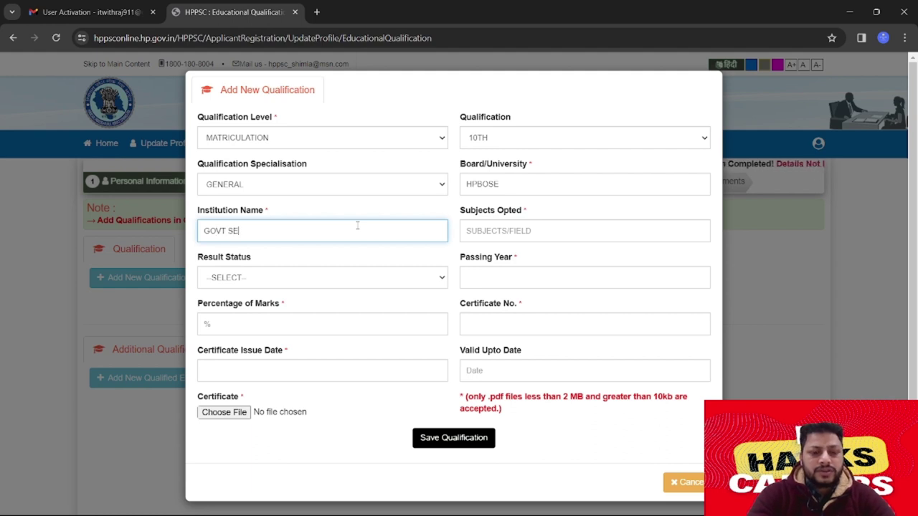
pyautogui.write('GOVT SEN SEC SCHOOL ')
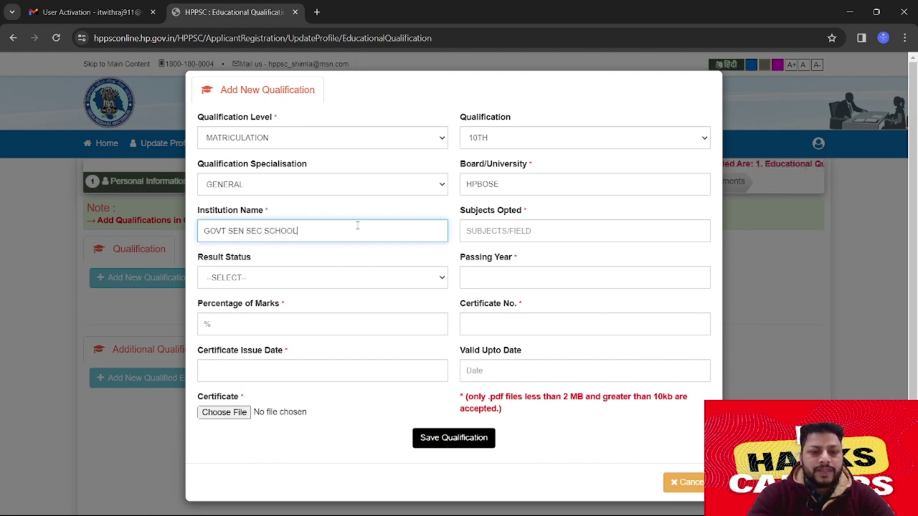
pyautogui.write('D')
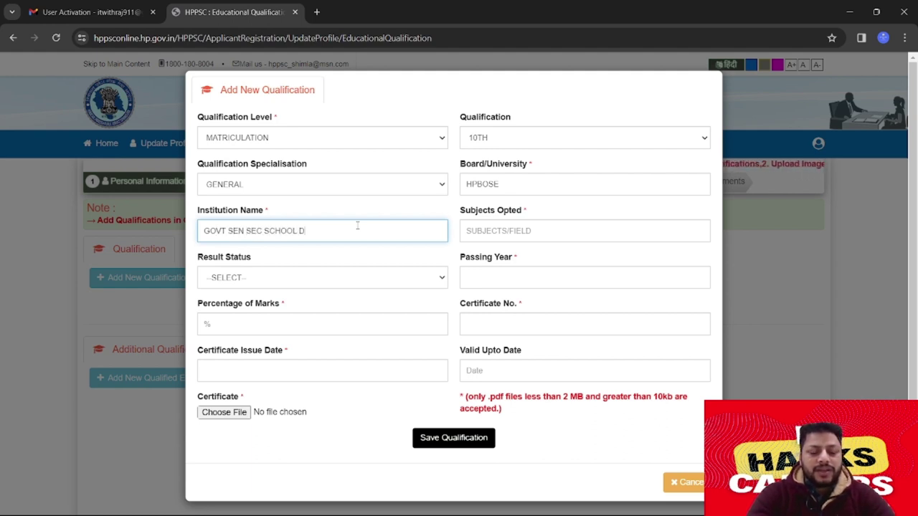
pyautogui.write('HARAMSHALA')
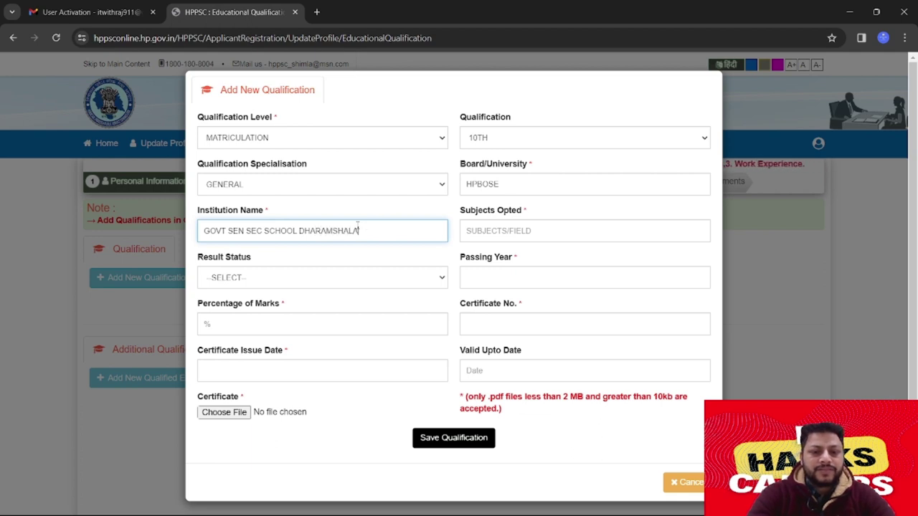
pyautogui.click(516, 236)
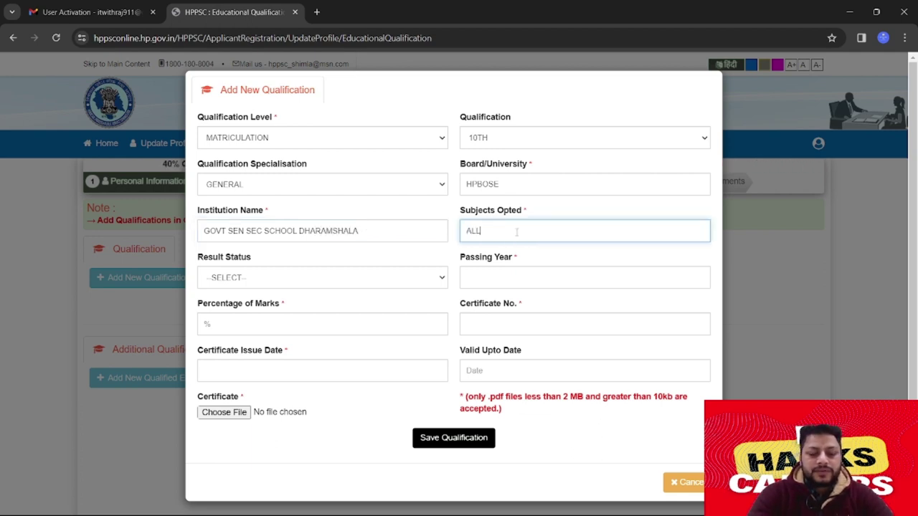
pyautogui.click(394, 280)
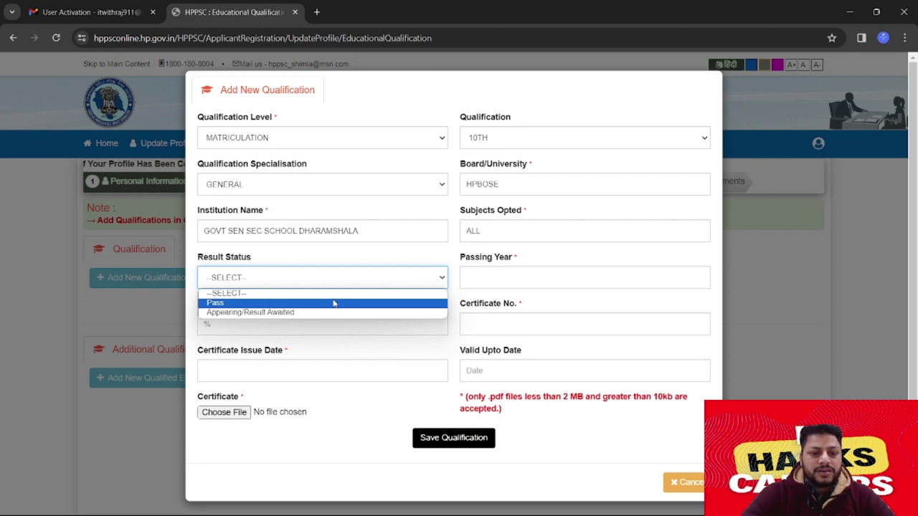
pyautogui.click(333, 301)
# Set passing year 2010 and 75 percent marks, then type and erase a certificate number
pyautogui.click(585, 277)
pyautogui.write('200')
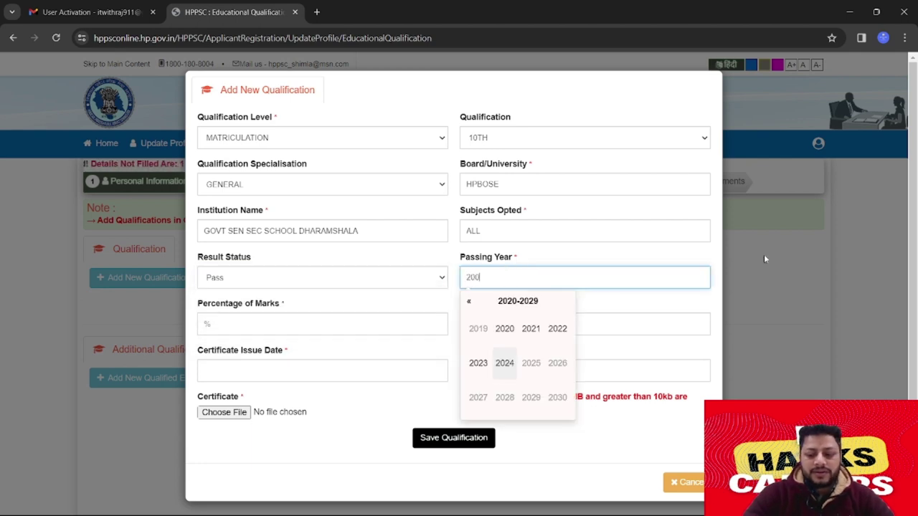
pyautogui.press('BackSpace')
pyautogui.write('10')
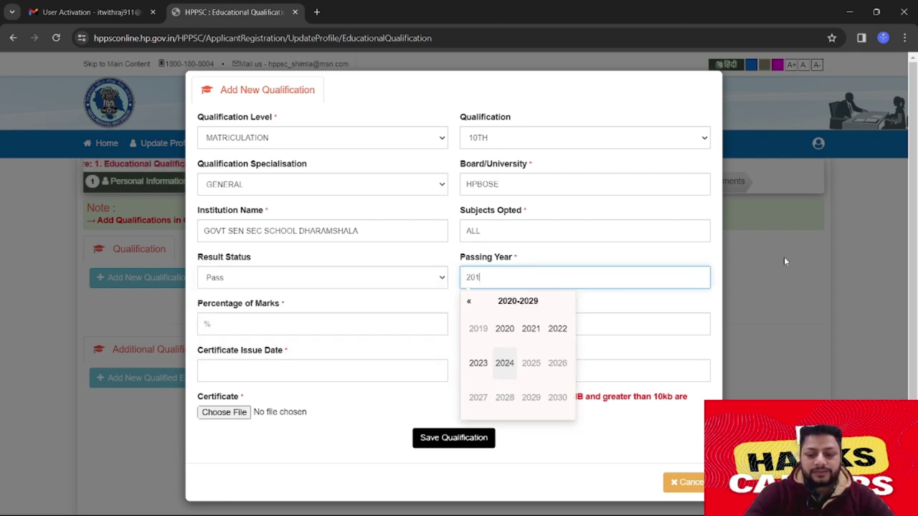
pyautogui.click(329, 325)
pyautogui.write('75')
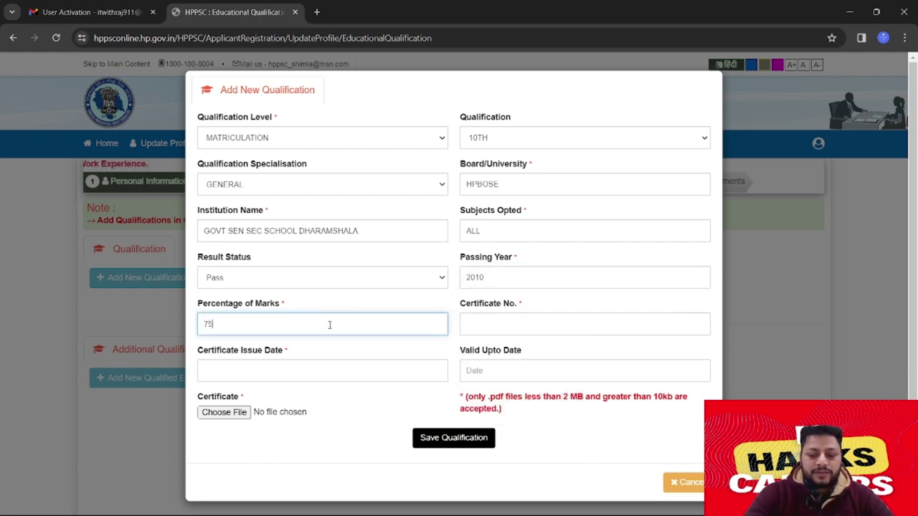
pyautogui.click(483, 325)
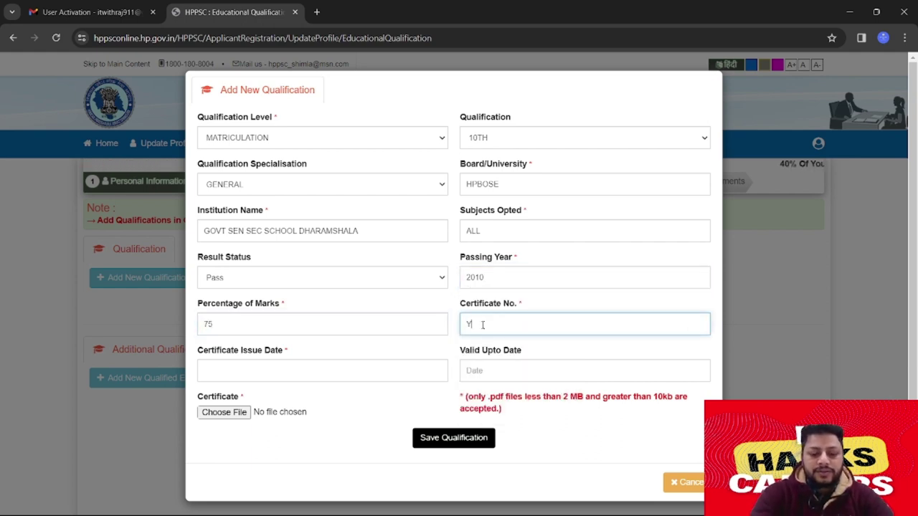
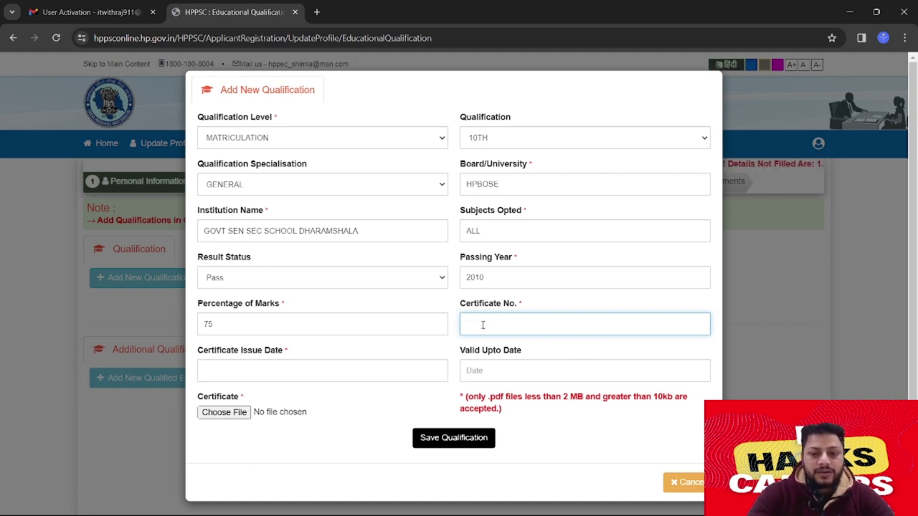
# Enter the certificate number and pick 20 August 2010 as the certificate issue date
pyautogui.click(352, 371)
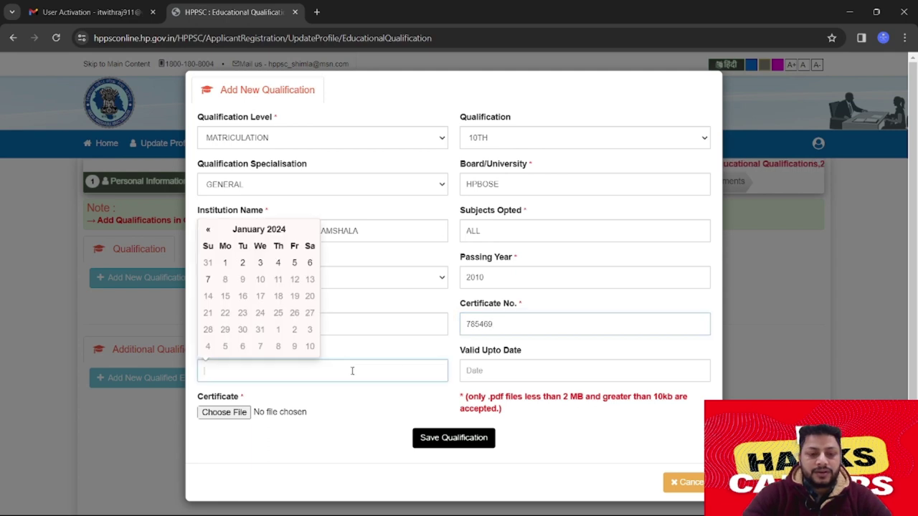
pyautogui.click(259, 229)
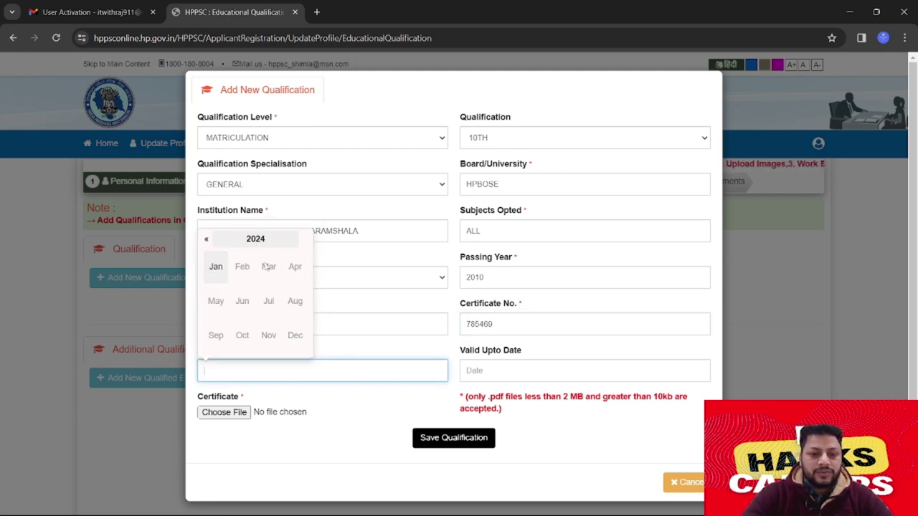
pyautogui.click(205, 240)
pyautogui.click(205, 241)
pyautogui.click(205, 241)
pyautogui.click(205, 240)
pyautogui.click(205, 240)
pyautogui.click(205, 240)
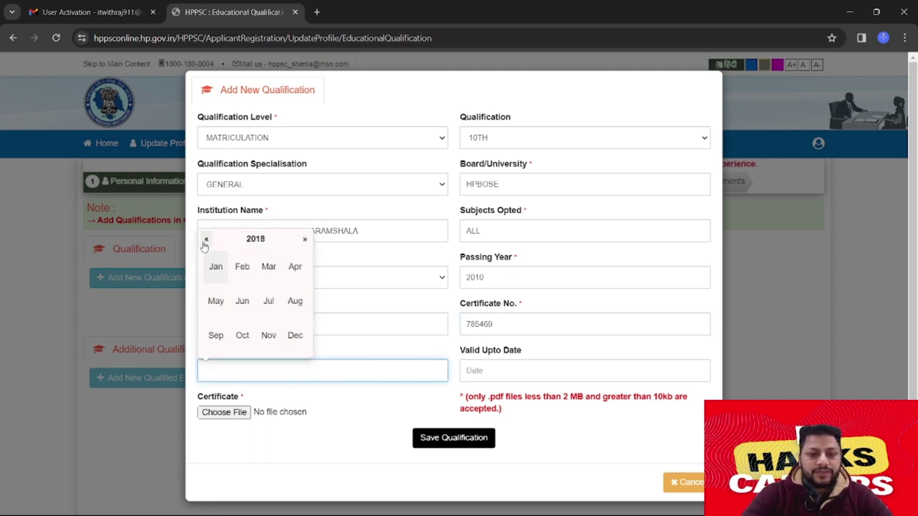
pyautogui.click(297, 240)
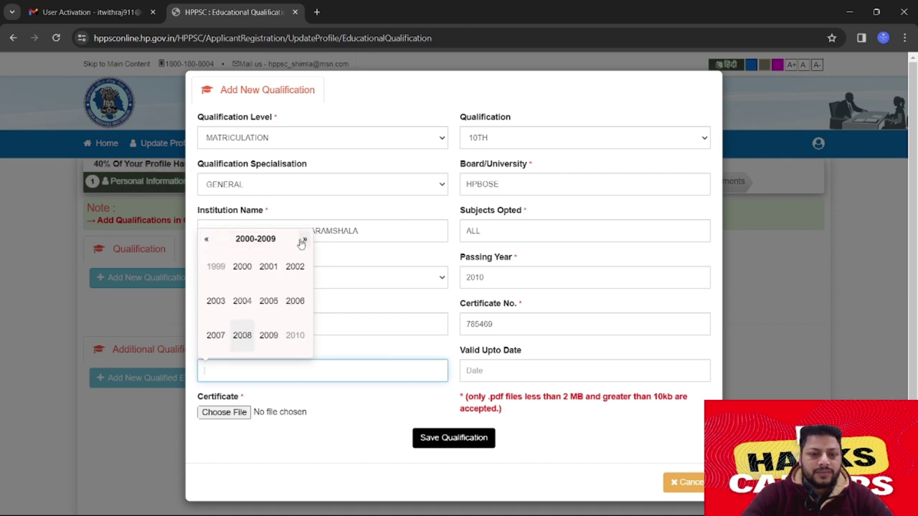
pyautogui.click(264, 339)
pyautogui.click(303, 240)
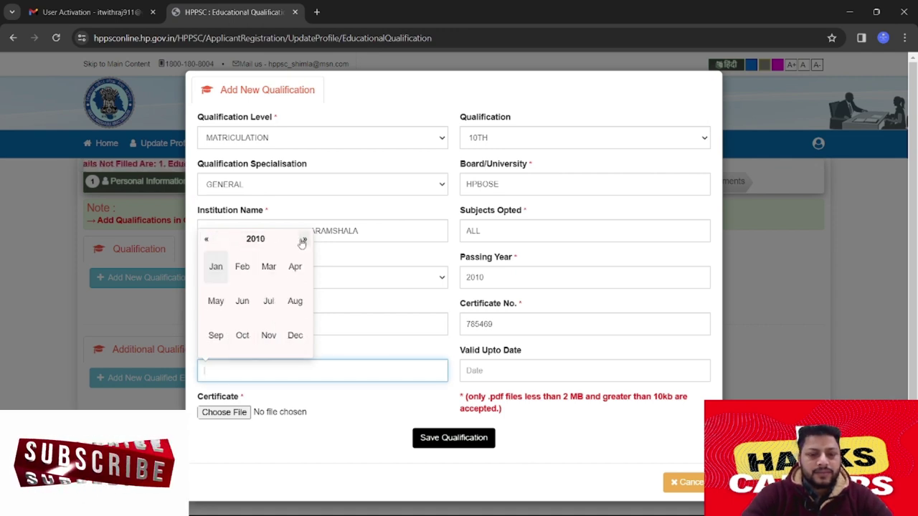
pyautogui.click(295, 301)
pyautogui.click(293, 310)
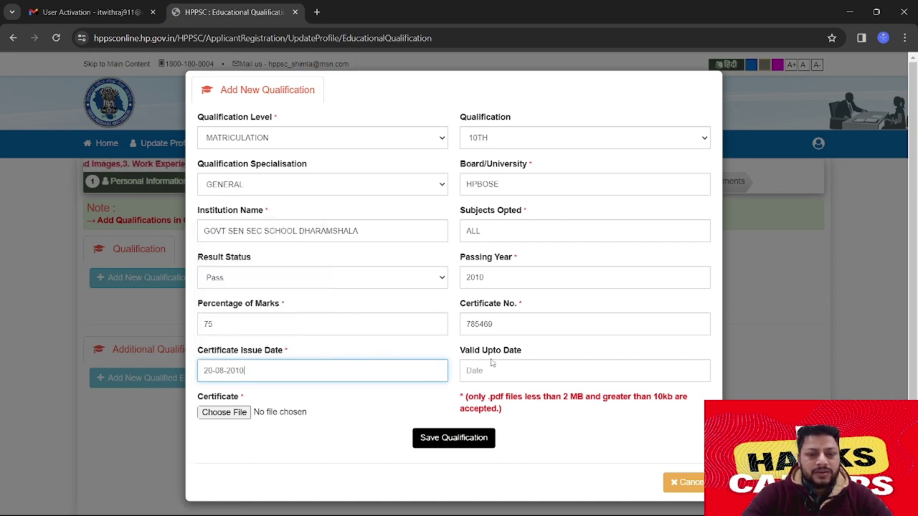
pyautogui.click(220, 415)
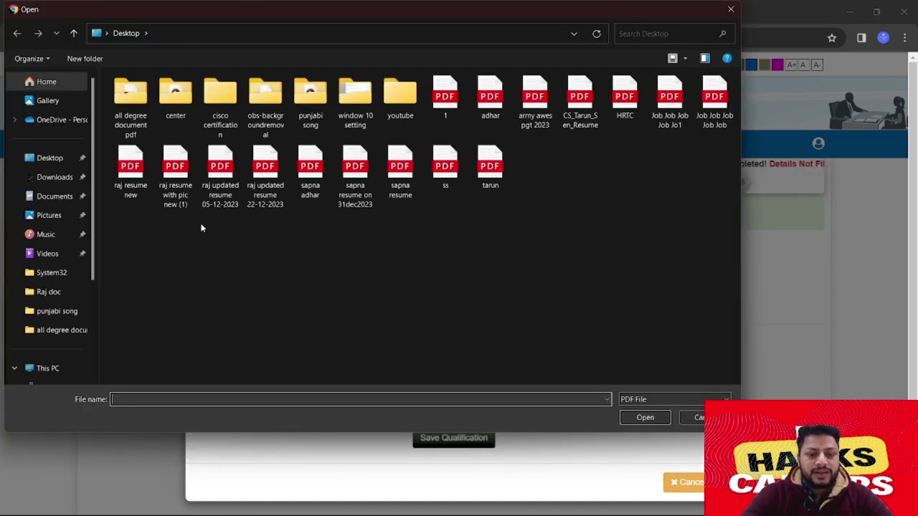
# Attach 10.pdf from the all degree document pdf folder and save the matriculation record
pyautogui.doubleClick(130, 106)
pyautogui.click(144, 101)
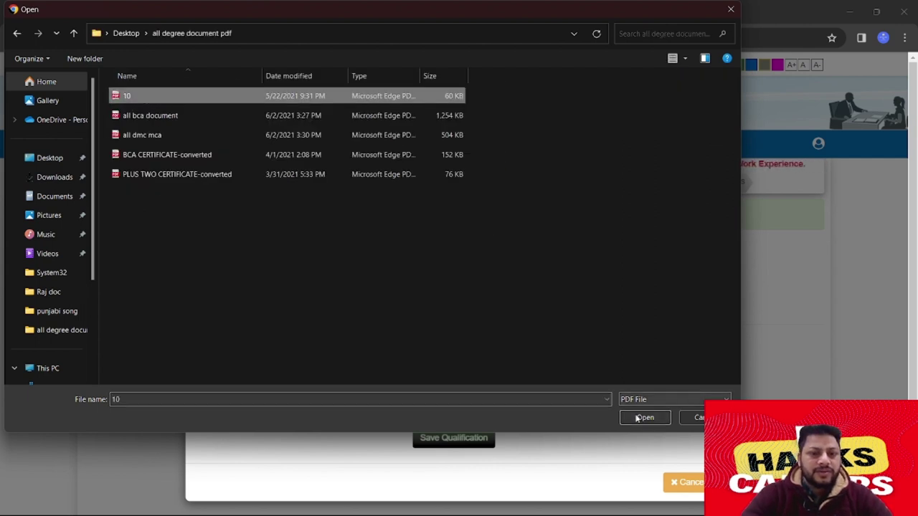
pyautogui.click(642, 417)
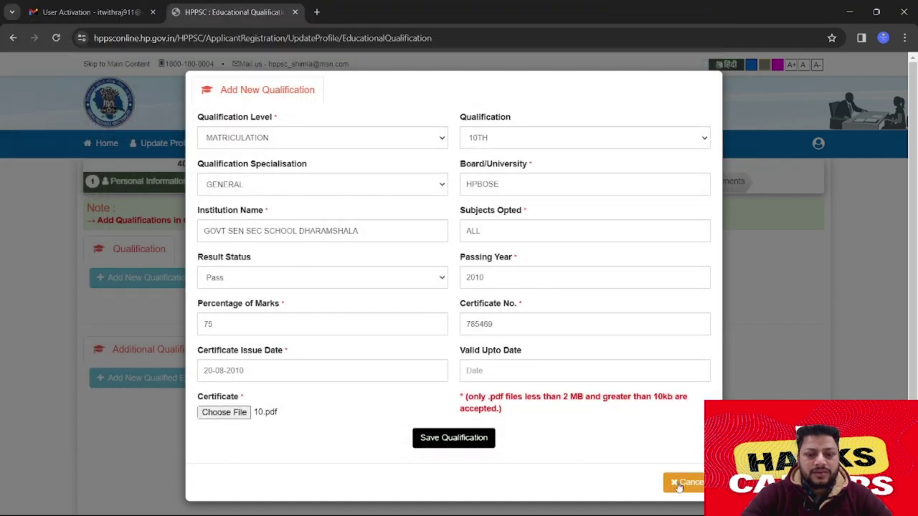
pyautogui.click(456, 439)
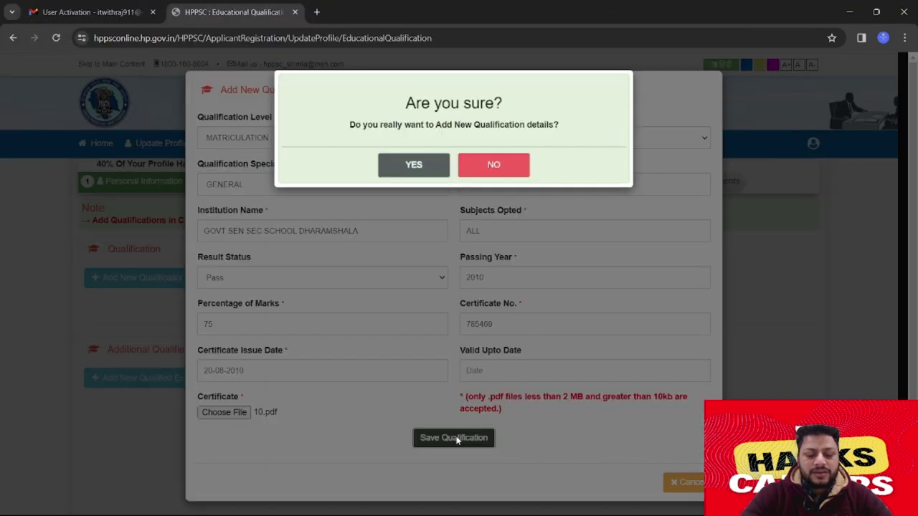
pyautogui.click(414, 169)
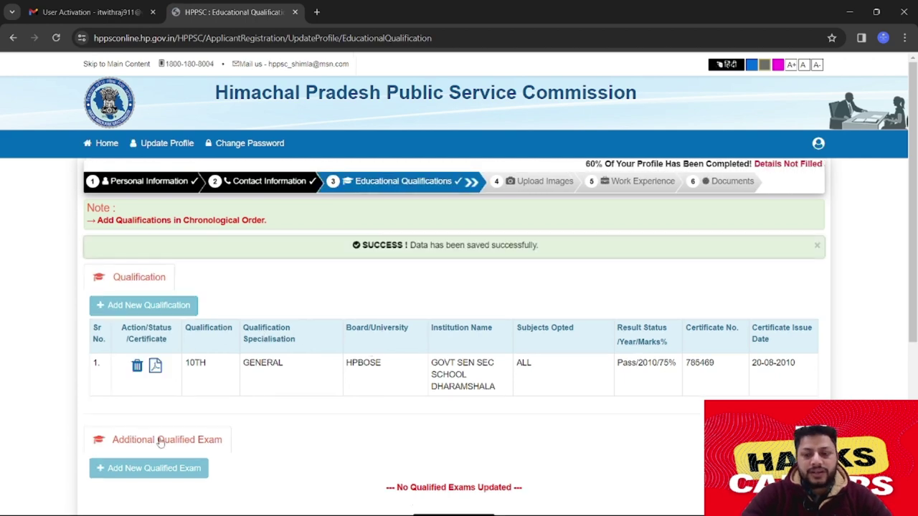
# Start another qualification as 10+2/INTERMEDIATE, 12TH, with COMMERCE specialisation
pyautogui.click(145, 305)
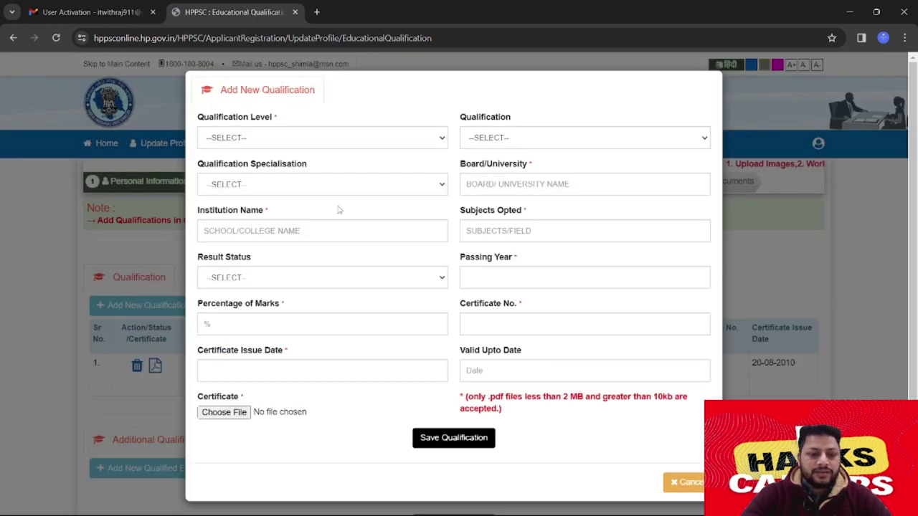
pyautogui.click(338, 137)
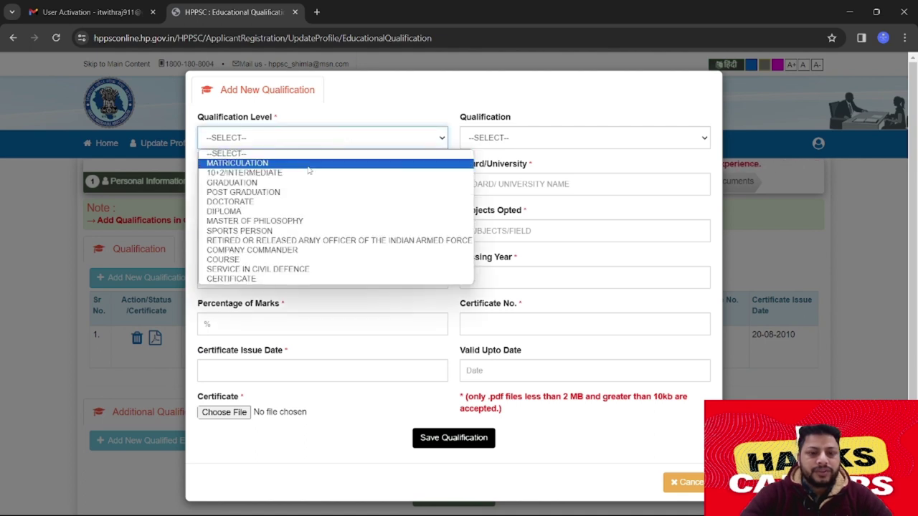
pyautogui.click(300, 175)
pyautogui.click(523, 137)
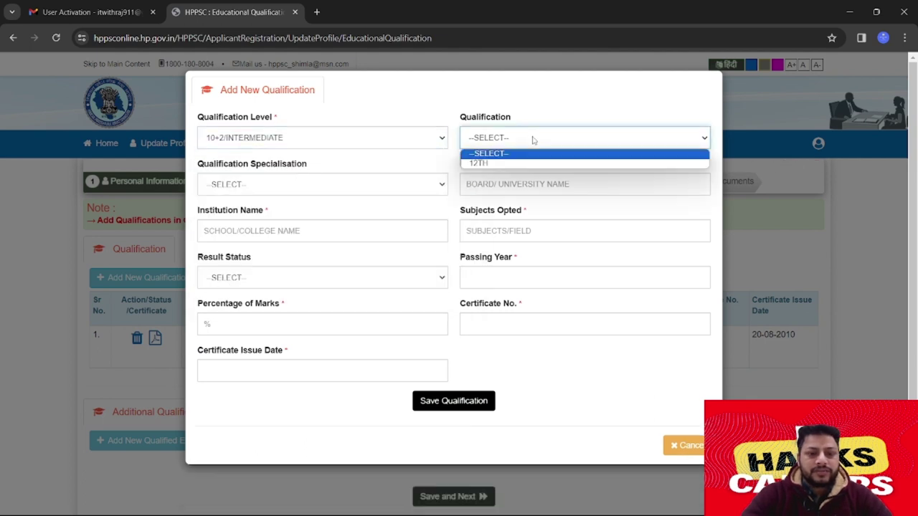
pyautogui.click(516, 164)
pyautogui.click(352, 185)
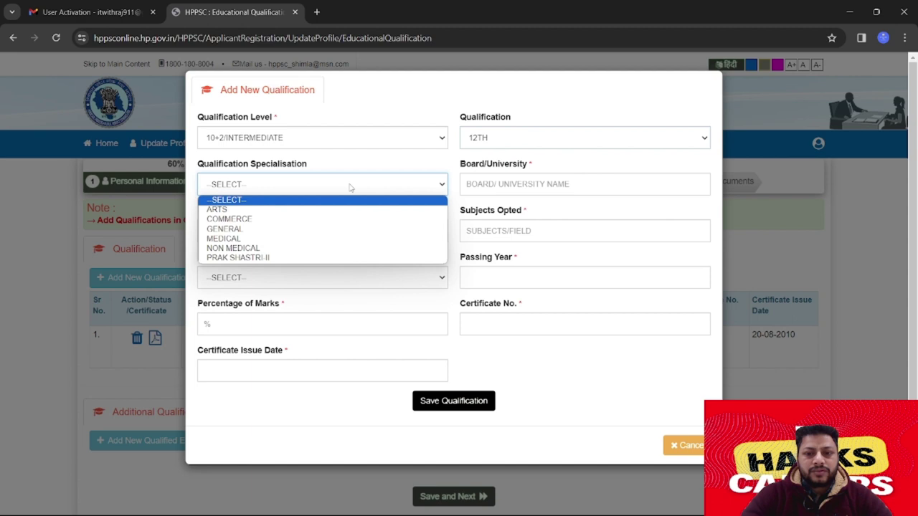
pyautogui.click(294, 219)
# Enter board HPBOSE, institution GOVT SEN SEC SCHOOL DHARAMSHALA, and result status Pass
pyautogui.click(498, 184)
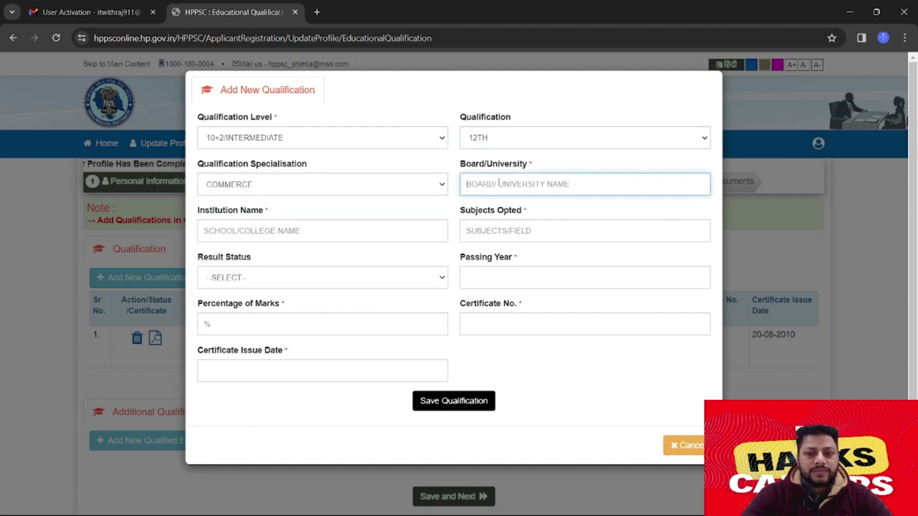
pyautogui.write('HPBOSE')
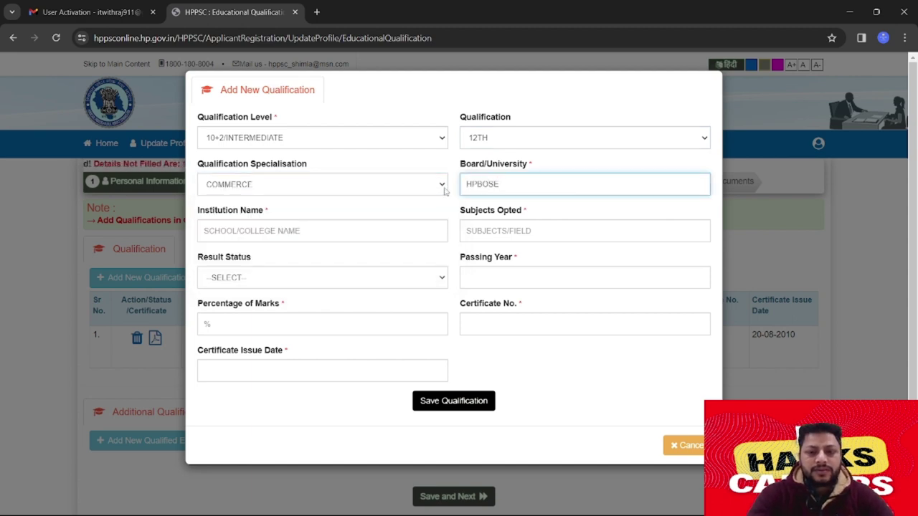
pyautogui.click(383, 228)
pyautogui.write('GOVT ')
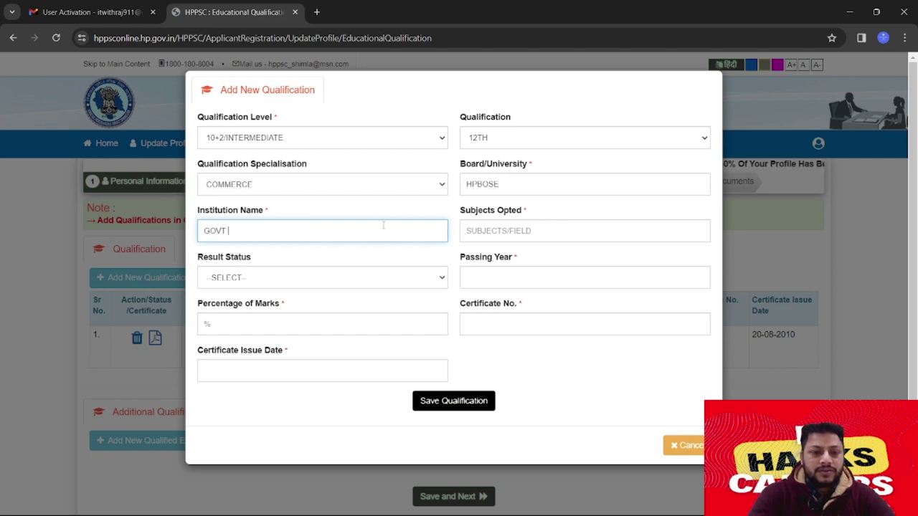
pyautogui.write('SEN SEC')
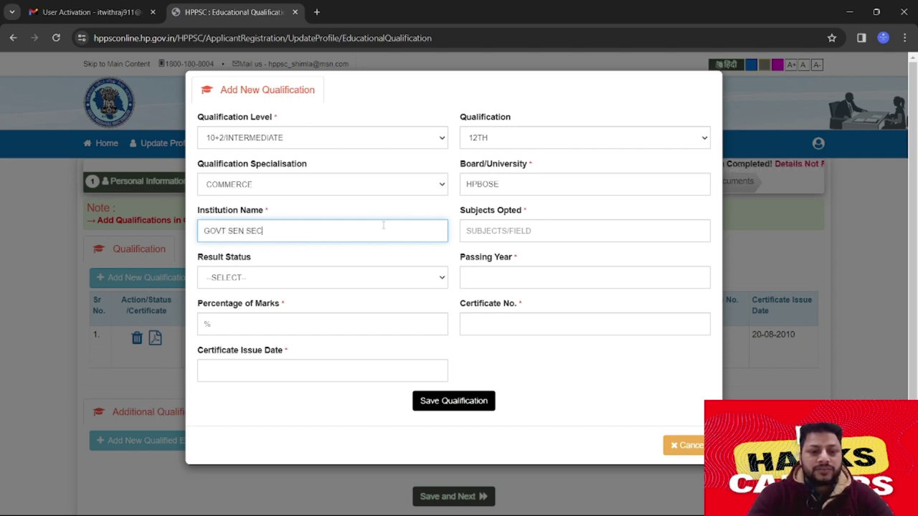
pyautogui.write(' SCHOOL')
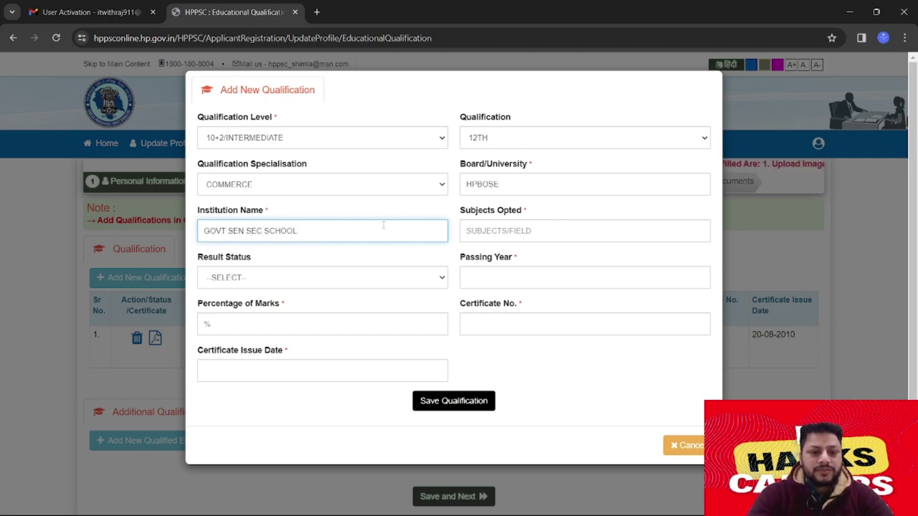
pyautogui.write(' DHARAMSHALA')
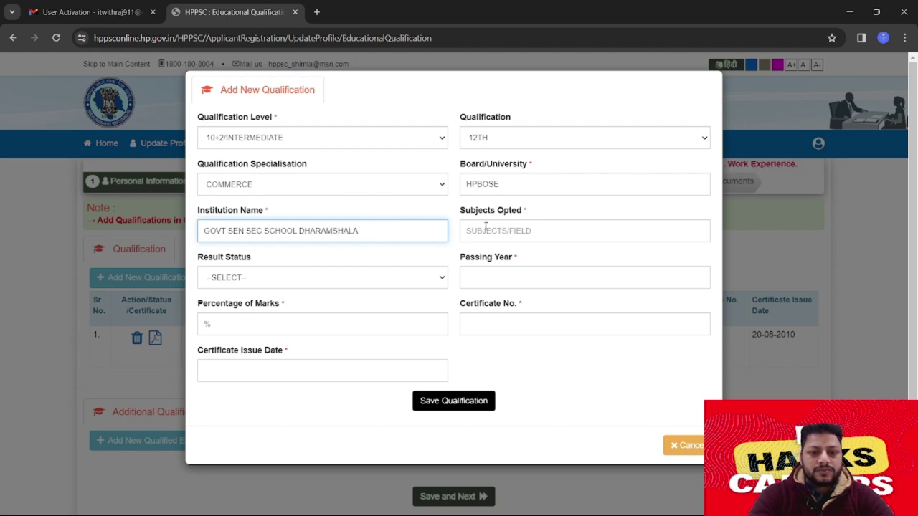
pyautogui.click(488, 227)
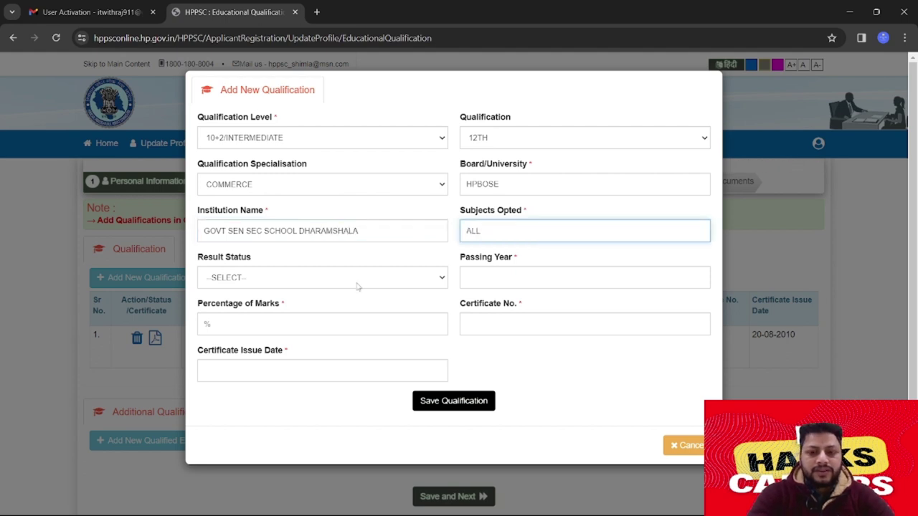
pyautogui.click(334, 277)
pyautogui.click(293, 302)
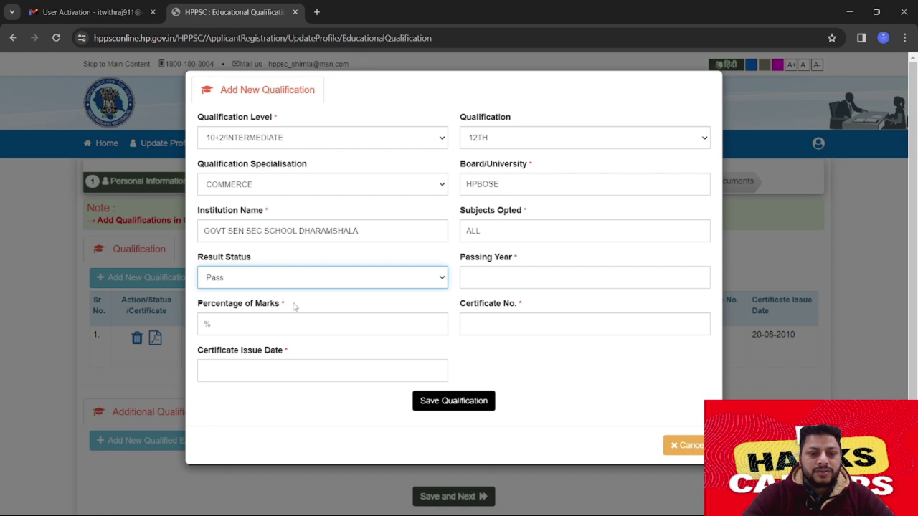
# Set the passing year to 2012 and enter 78 percent marks
pyautogui.click(503, 281)
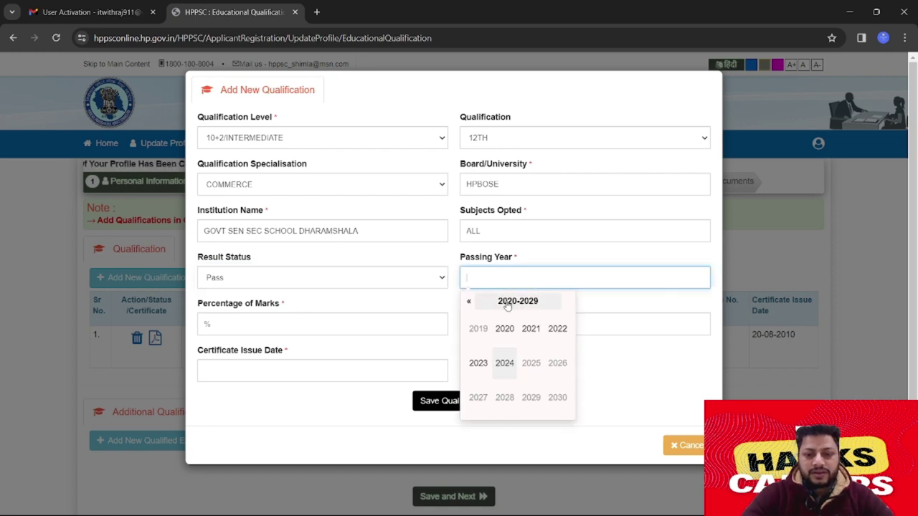
pyautogui.click(507, 302)
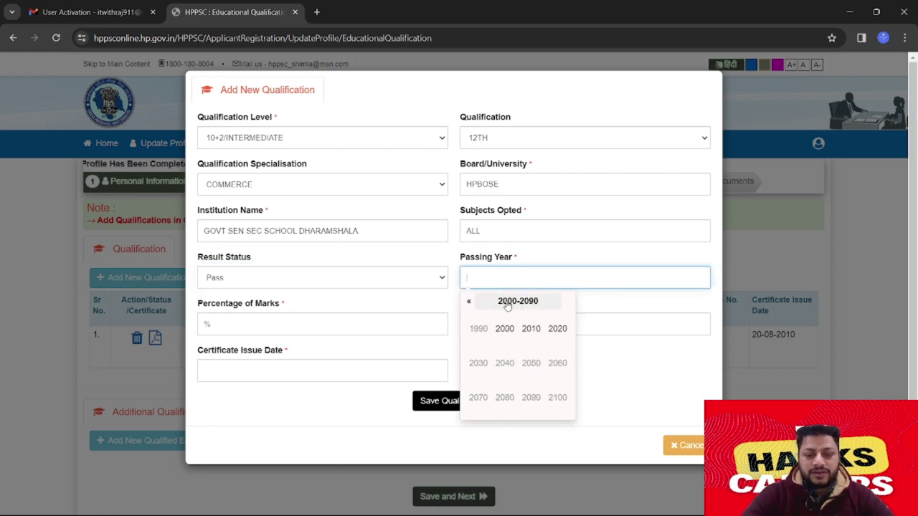
pyautogui.click(531, 332)
pyautogui.click(531, 330)
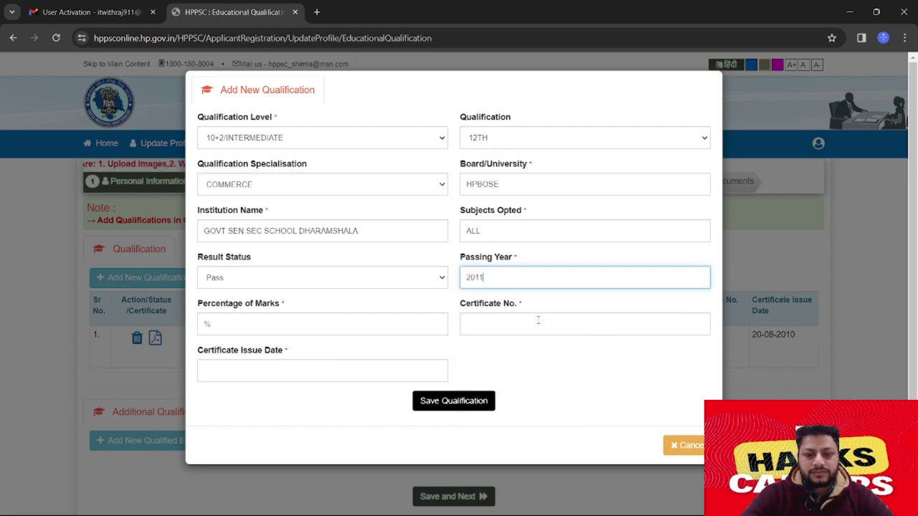
pyautogui.press('BackSpace')
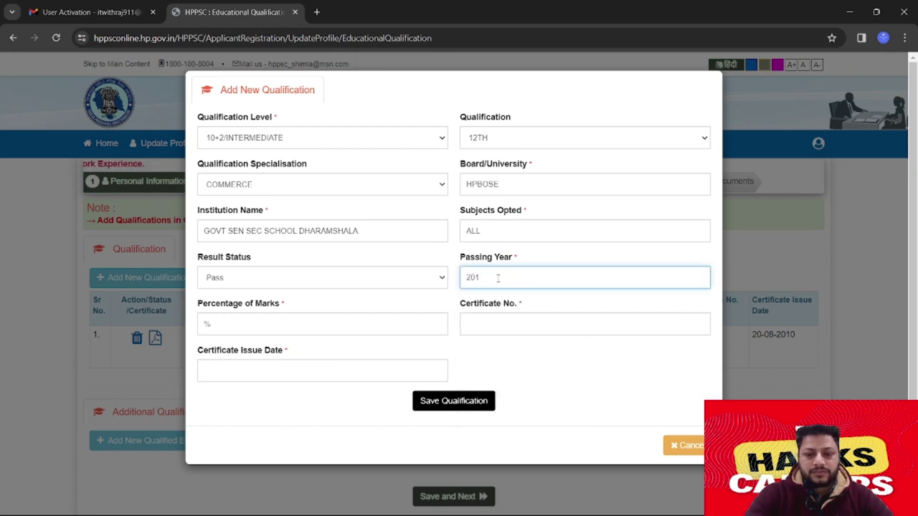
pyautogui.click(348, 327)
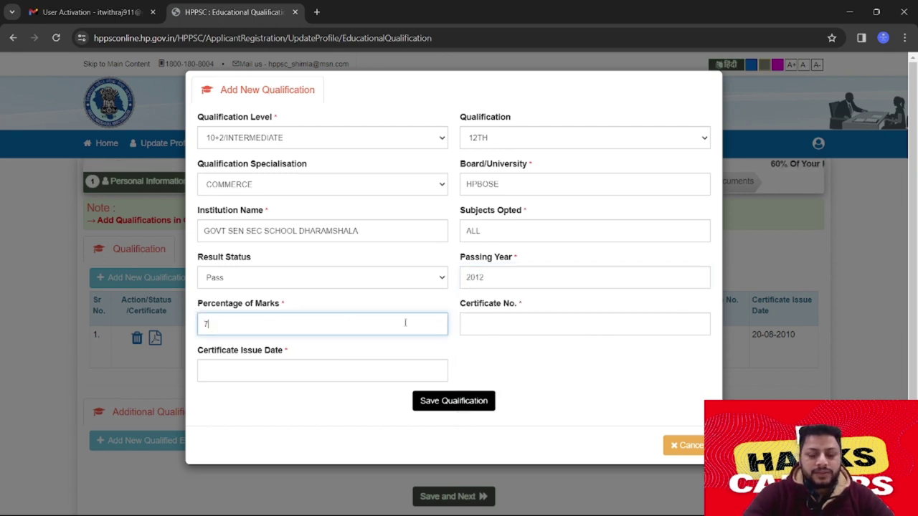
# Enter the certificate number, set issue date 21-08-2012, and save the 12th qualification
pyautogui.click(536, 323)
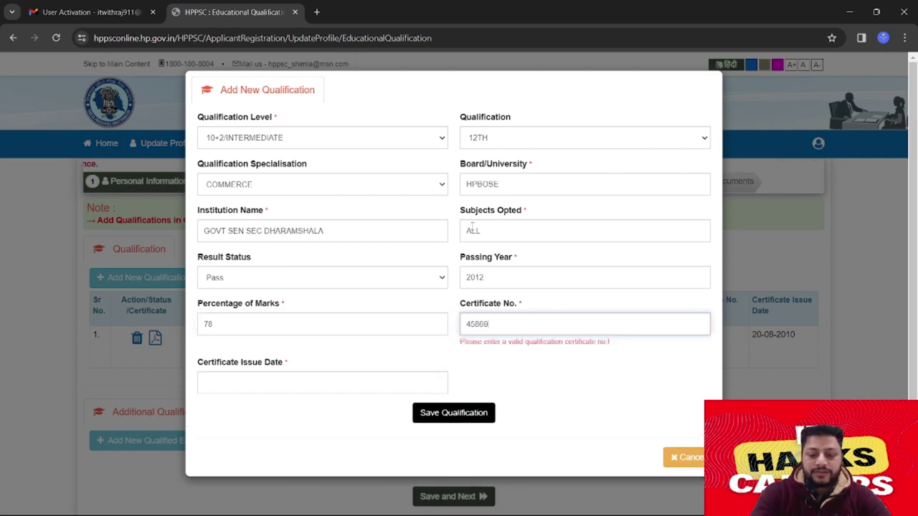
pyautogui.press('Tab')
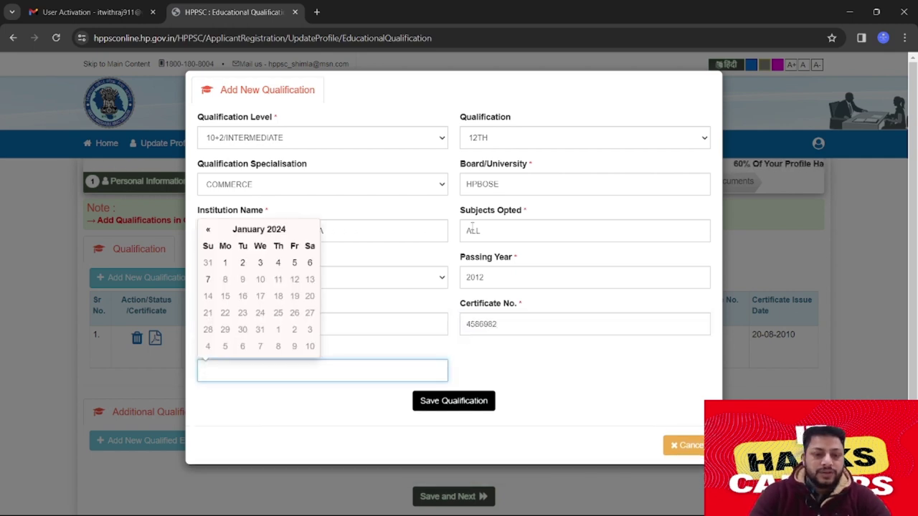
pyautogui.click(244, 230)
pyautogui.click(205, 239)
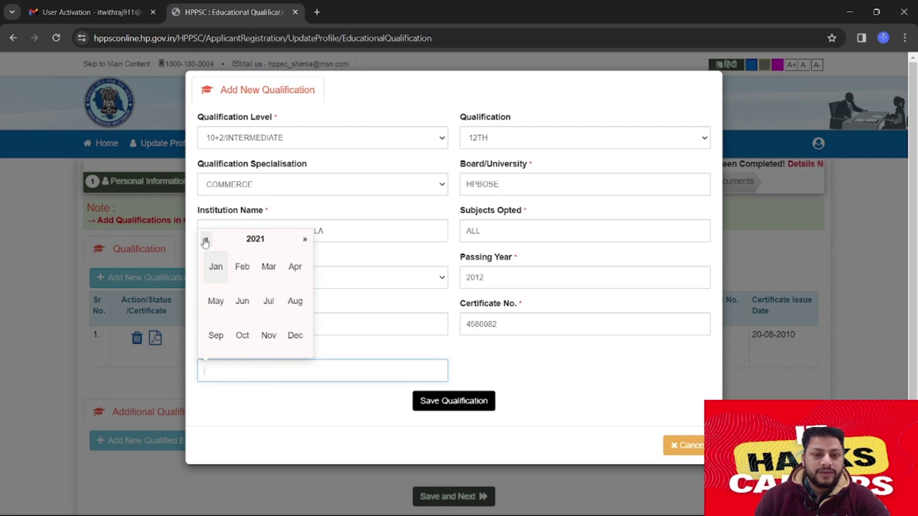
pyautogui.click(205, 240)
pyautogui.click(205, 239)
pyautogui.click(206, 240)
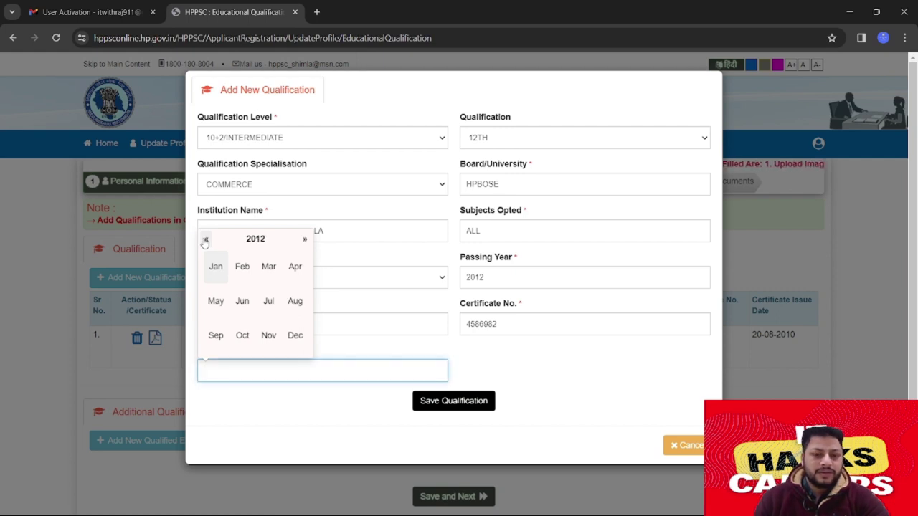
pyautogui.click(295, 301)
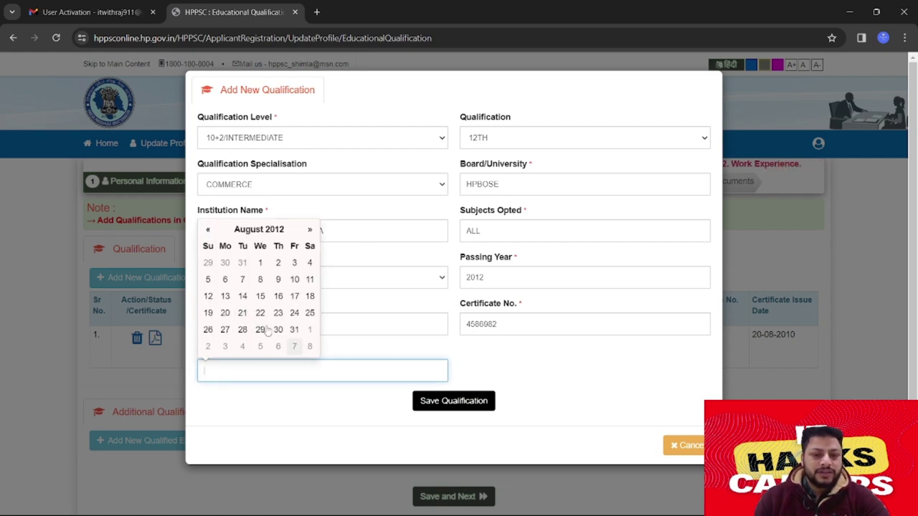
pyautogui.click(243, 313)
pyautogui.click(435, 403)
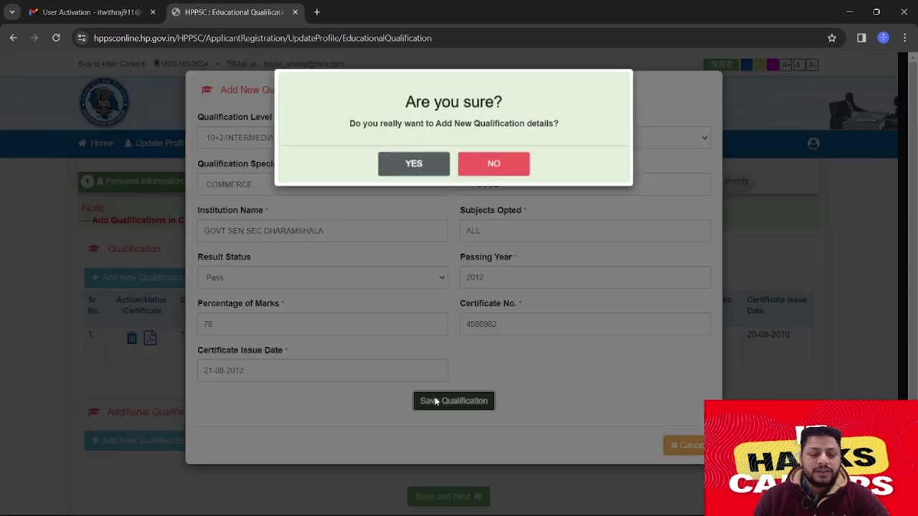
# Confirm adding the 12th record and review the 10th and 12th rows in the qualifications table
pyautogui.click(414, 165)
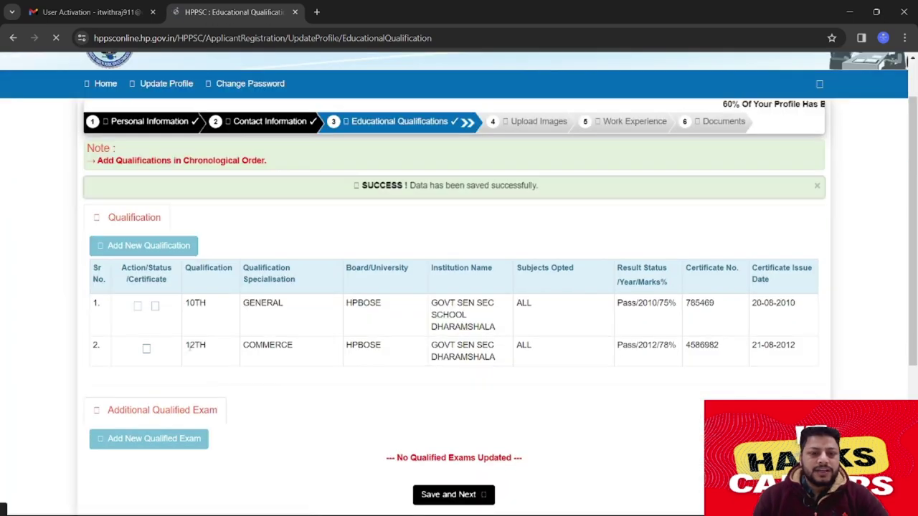
pyautogui.doubleClick(195, 345)
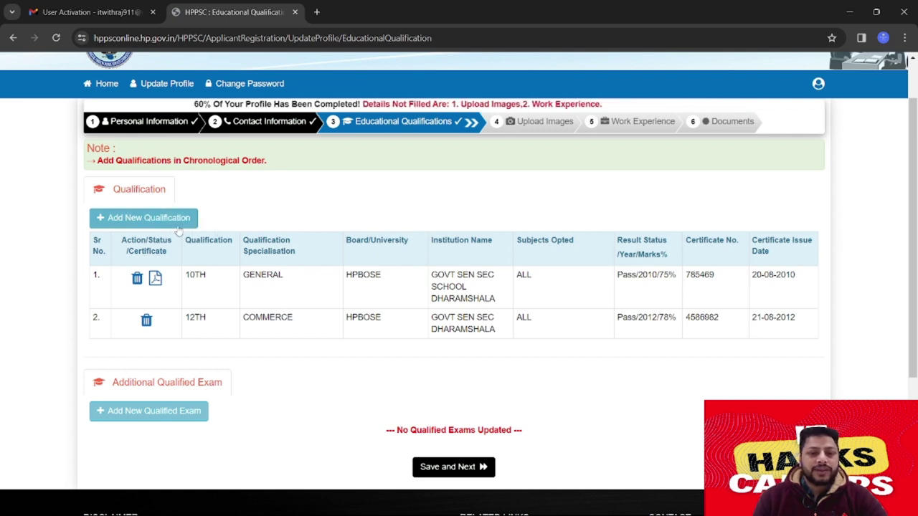
pyautogui.scroll(-2, 314, 274)
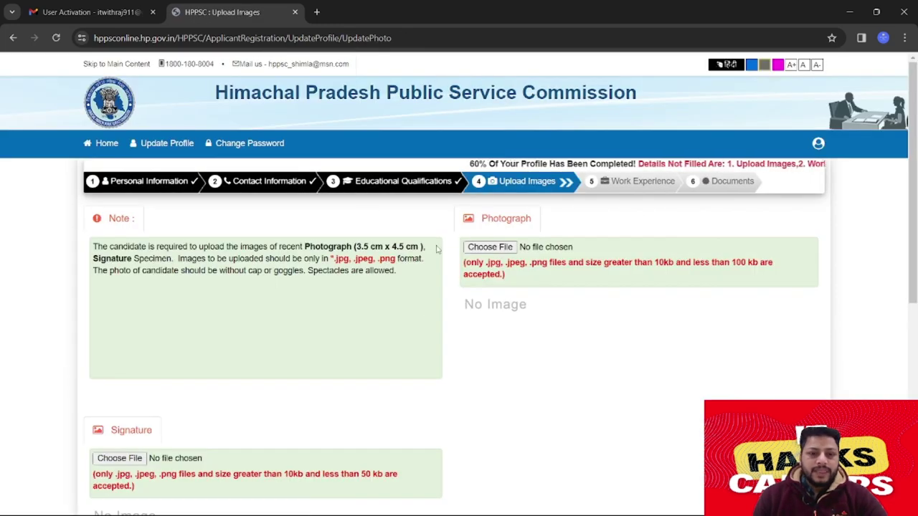
# Attach Rajphoto.jpg from the Raj doc folder as the photograph, noting the 3.5 cm x 4.5 cm requirement
pyautogui.scroll(-2, 480, 285)
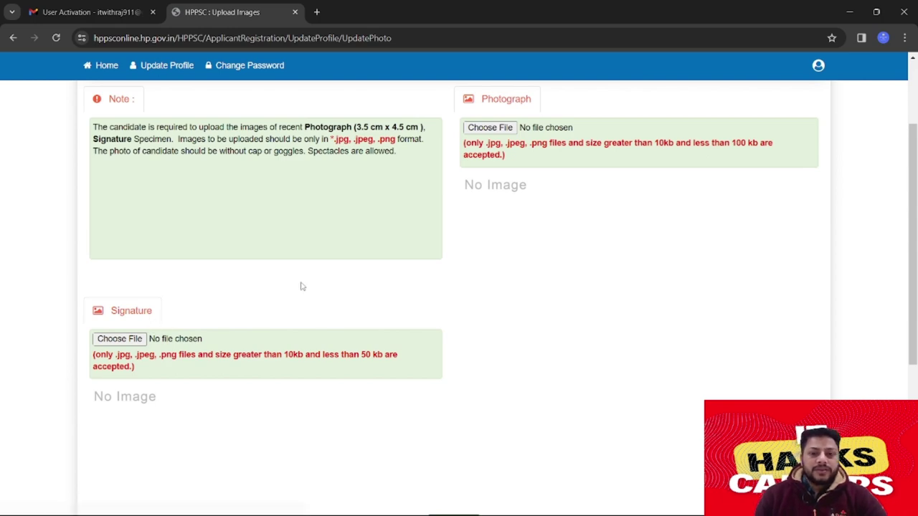
pyautogui.scroll(1, 328, 299)
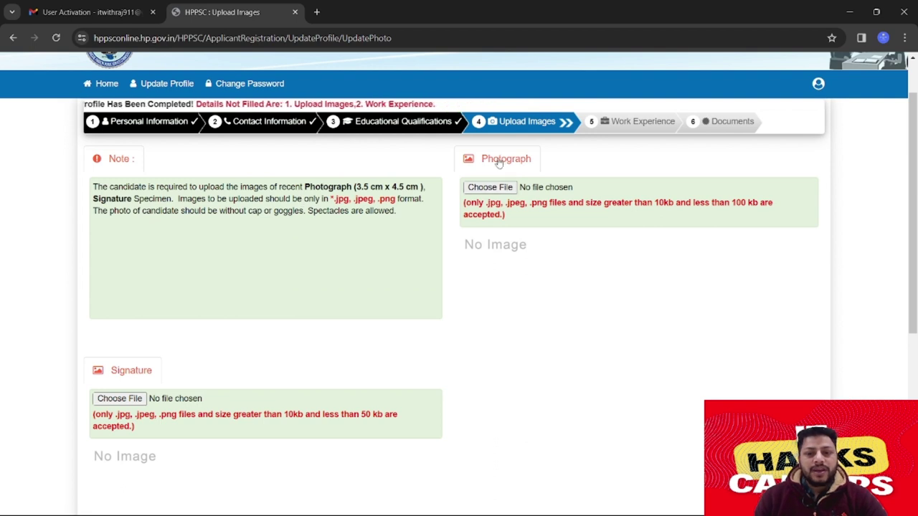
pyautogui.click(491, 188)
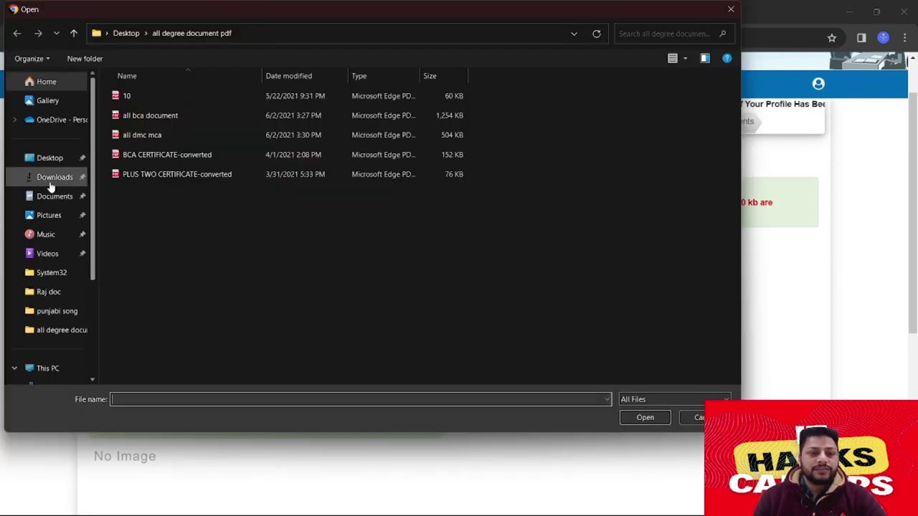
pyautogui.click(56, 294)
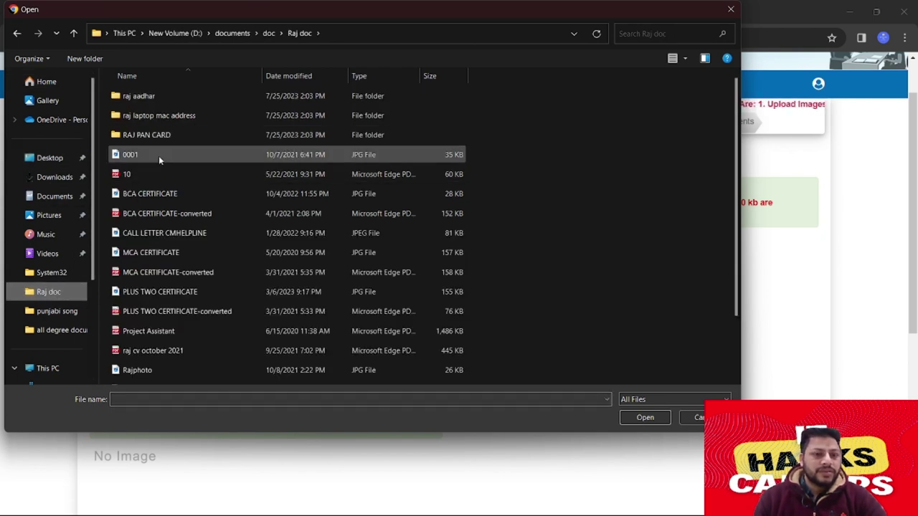
pyautogui.scroll(-2, 159, 269)
pyautogui.click(160, 318)
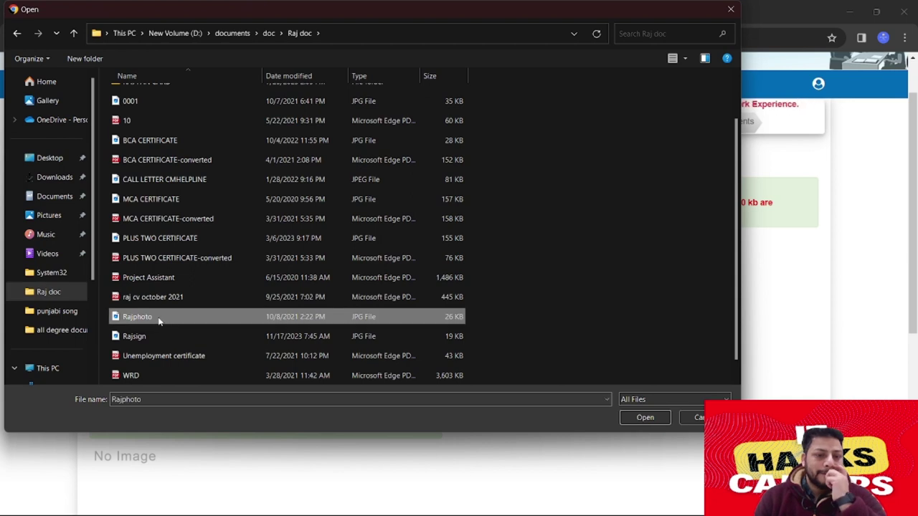
pyautogui.click(643, 418)
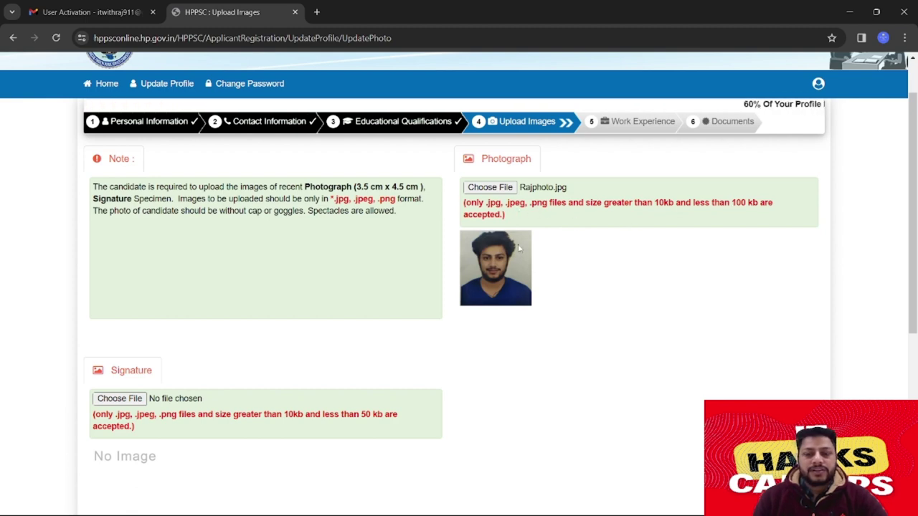
pyautogui.scroll(-2, 330, 259)
pyautogui.scroll(2, 322, 260)
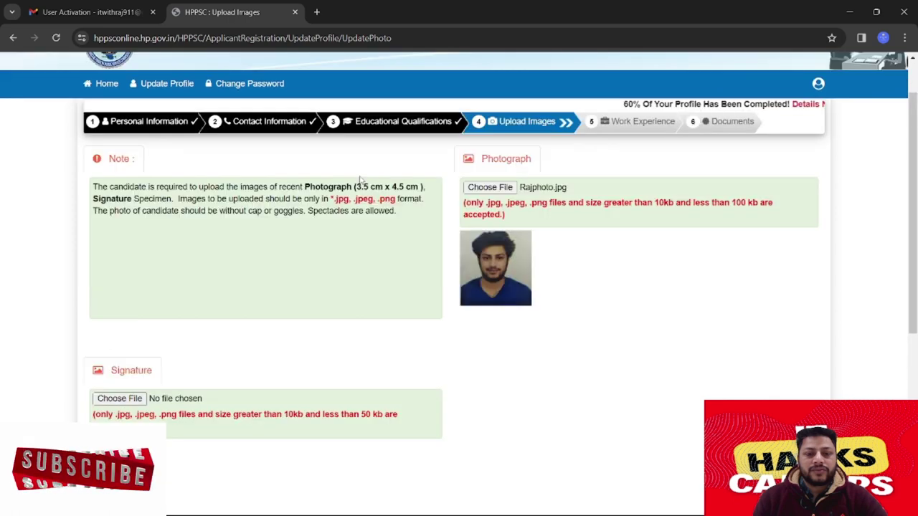
pyautogui.moveTo(357, 186); pyautogui.dragTo(423, 187)
pyautogui.scroll(-2, 238, 256)
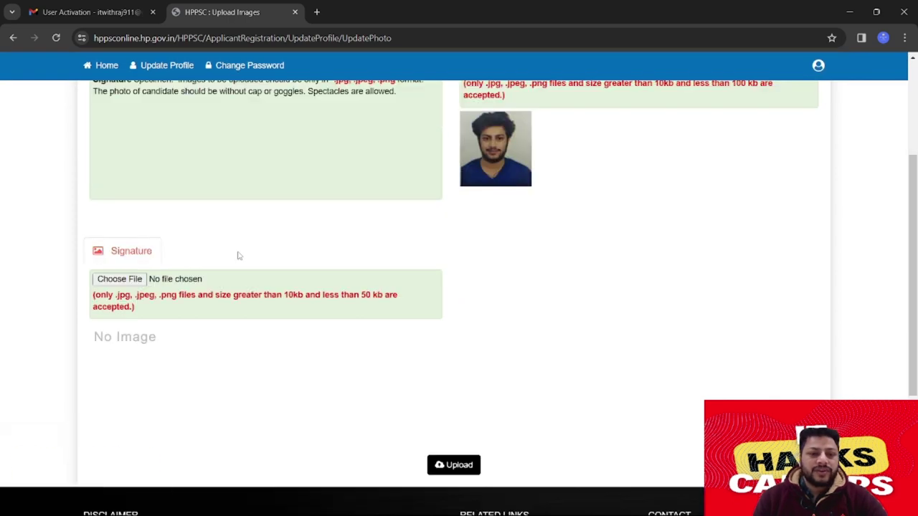
# Attach Rajsign.jpg as the signature image and check both previews
pyautogui.click(124, 280)
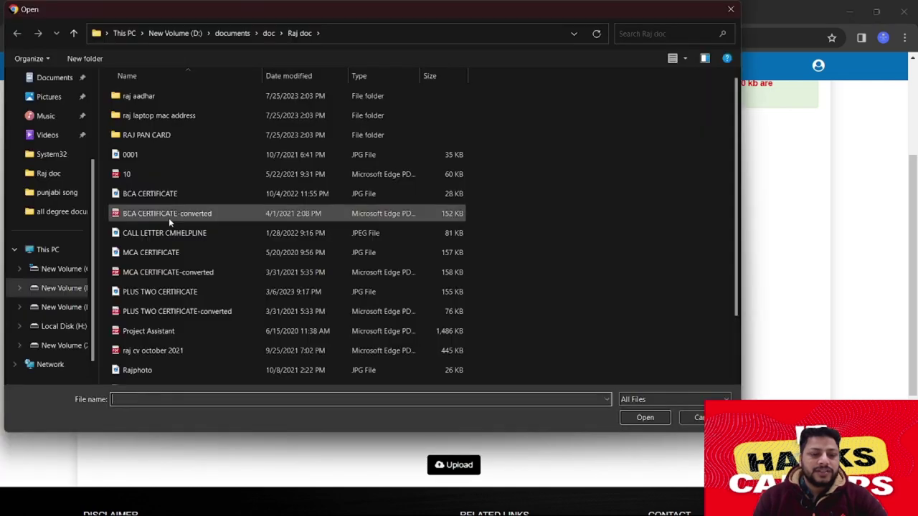
pyautogui.scroll(-1, 169, 218)
pyautogui.click(159, 337)
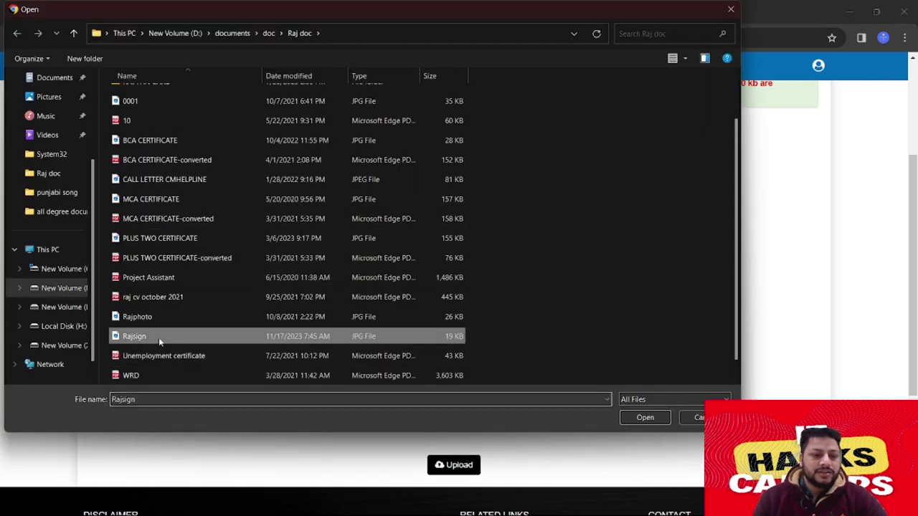
pyautogui.click(649, 417)
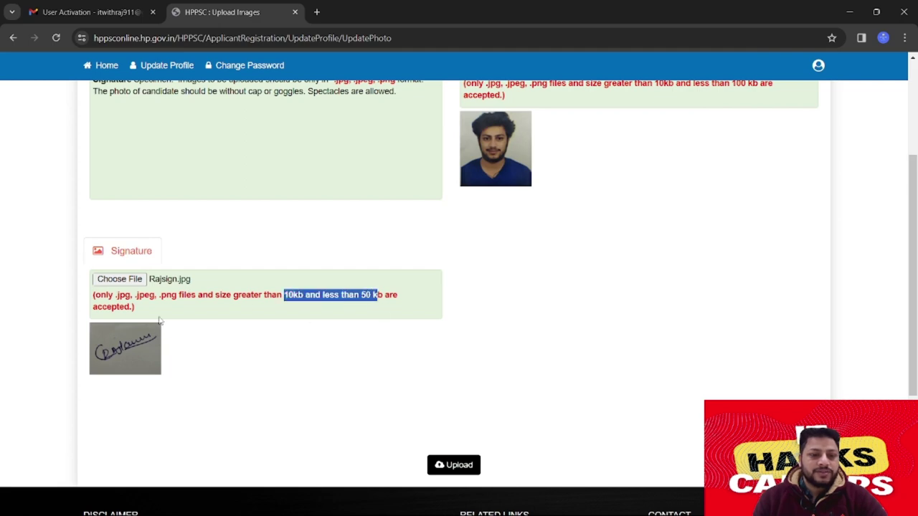
pyautogui.scroll(-1, 183, 312)
pyautogui.scroll(4, 323, 290)
pyautogui.scroll(-2, 375, 291)
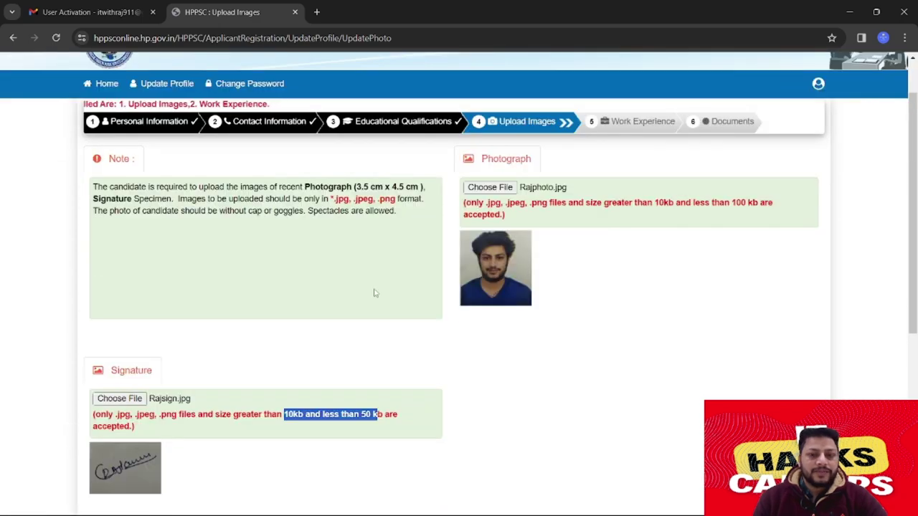
pyautogui.scroll(1, 276, 283)
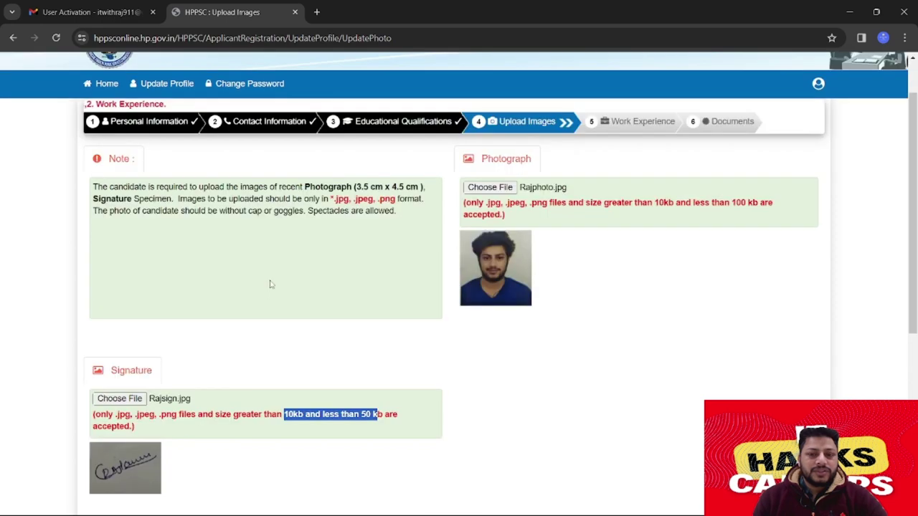
pyautogui.scroll(-1, 273, 282)
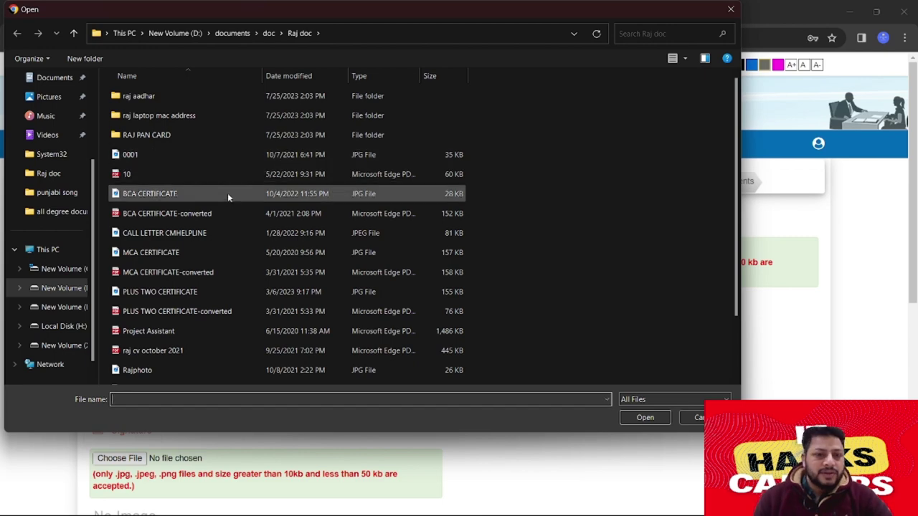
# Try MCA CERTIFICATE as the photograph, see the file-size warning, and re-attach Rajphoto
pyautogui.click(213, 250)
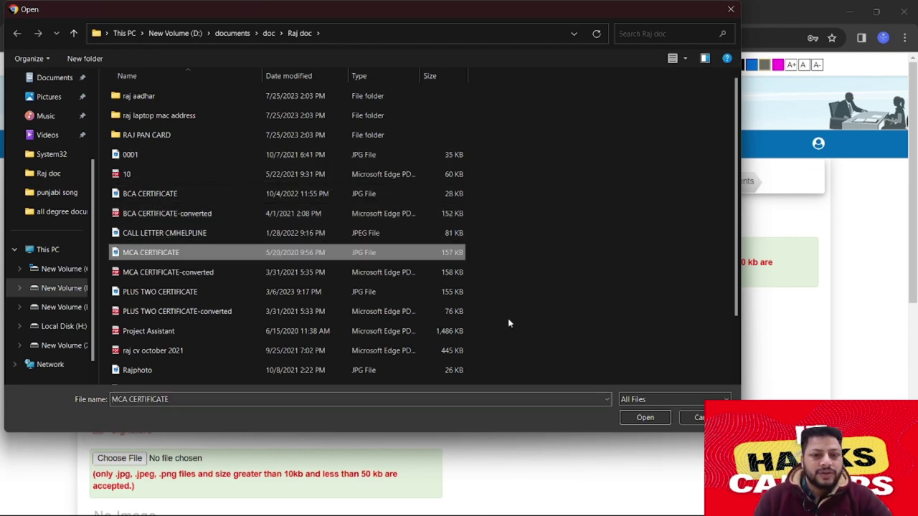
pyautogui.click(645, 418)
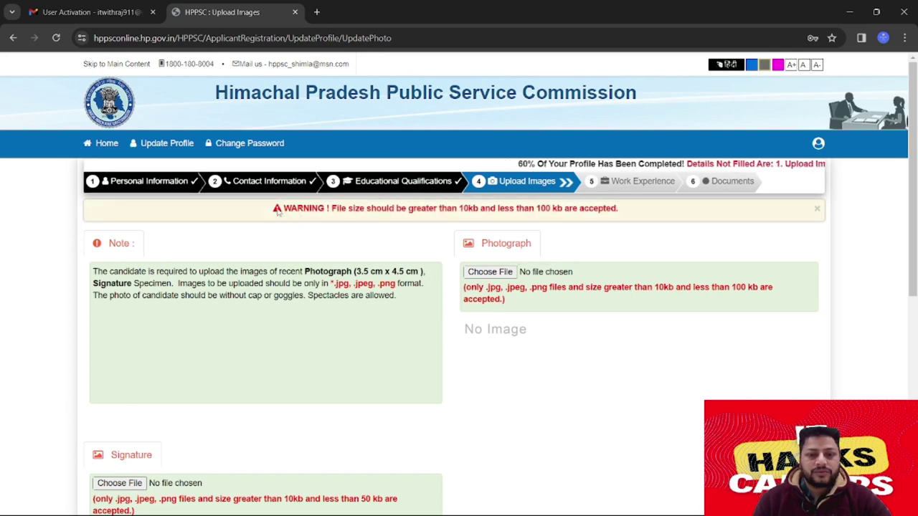
pyautogui.moveTo(459, 208); pyautogui.dragTo(617, 209)
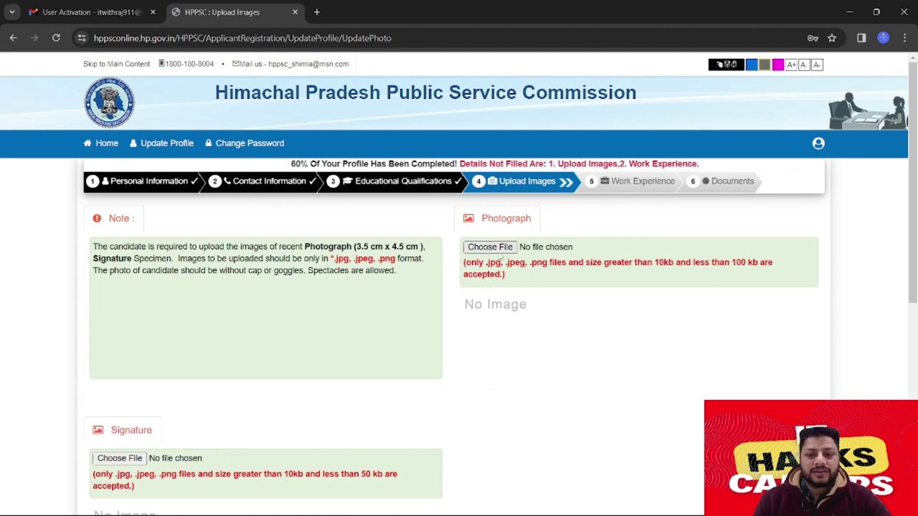
pyautogui.click(493, 247)
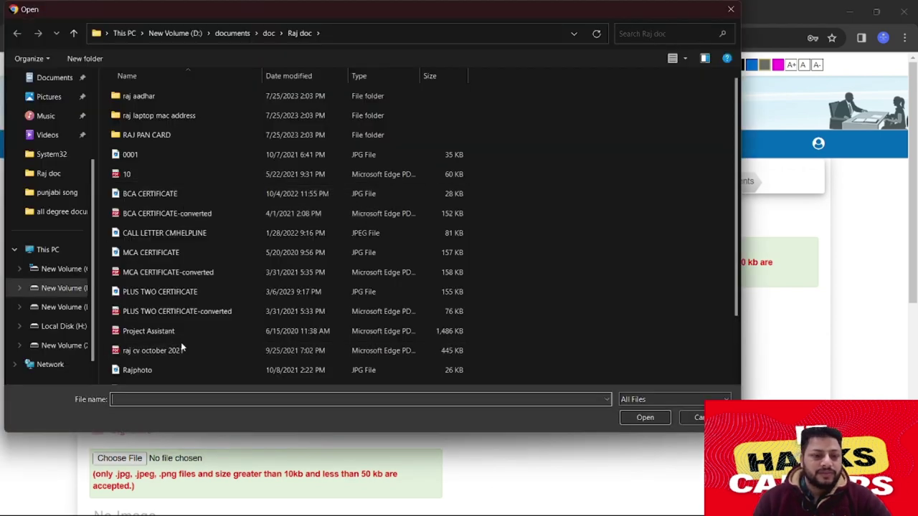
pyautogui.click(165, 370)
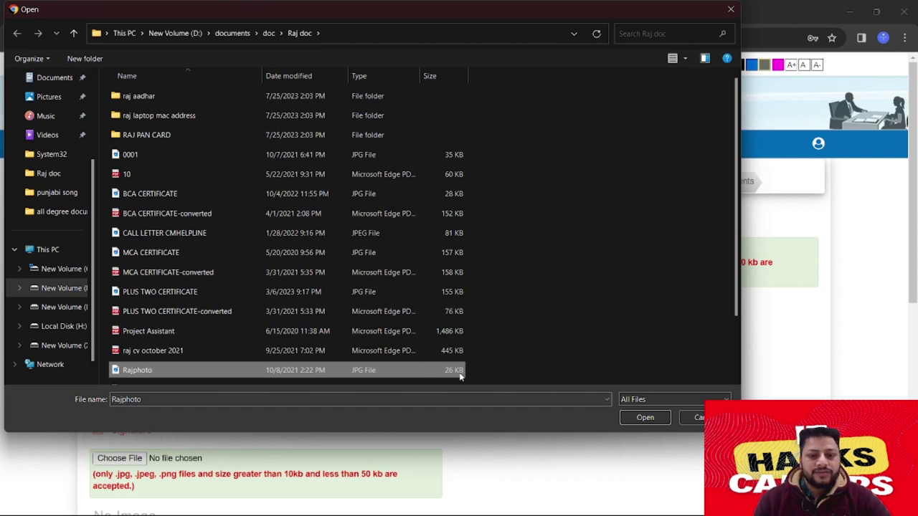
pyautogui.click(645, 418)
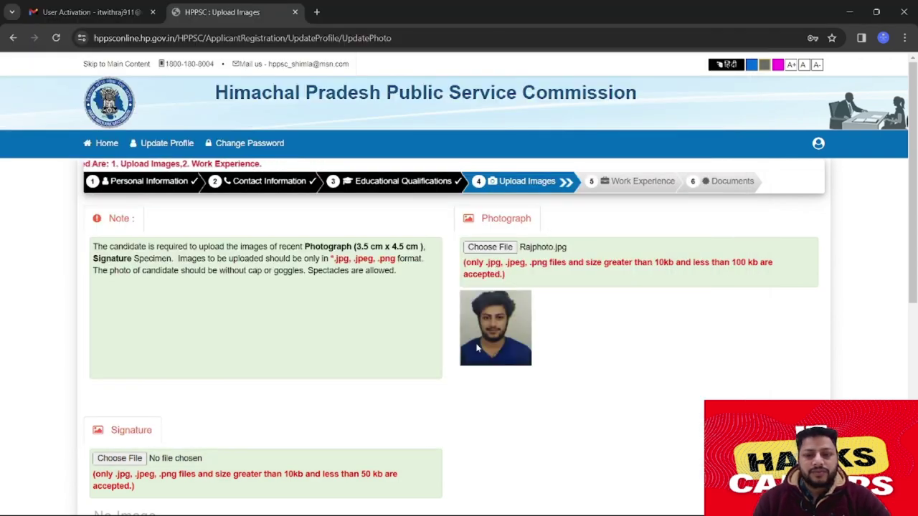
# Re-attach Rajsign as the signature image so its preview appears
pyautogui.scroll(-2, 579, 307)
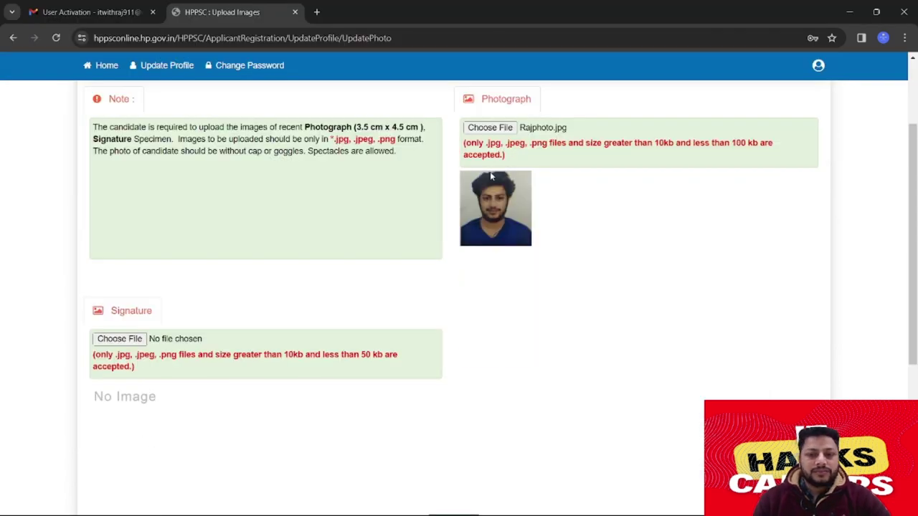
pyautogui.click(136, 341)
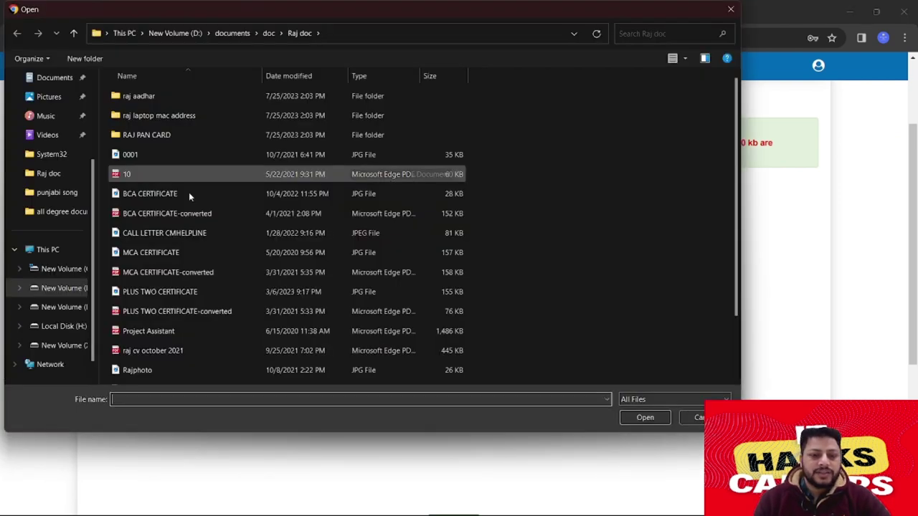
pyautogui.scroll(-2, 186, 286)
pyautogui.doubleClick(136, 318)
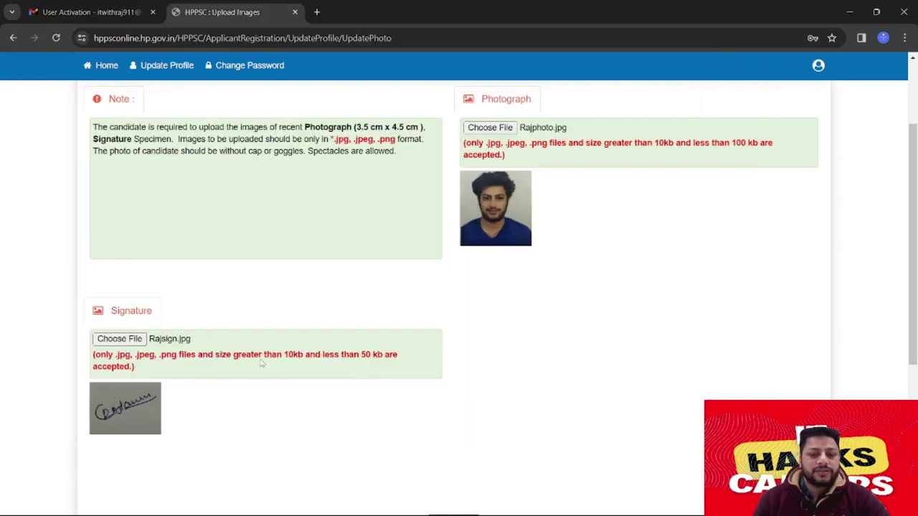
pyautogui.scroll(-2, 393, 352)
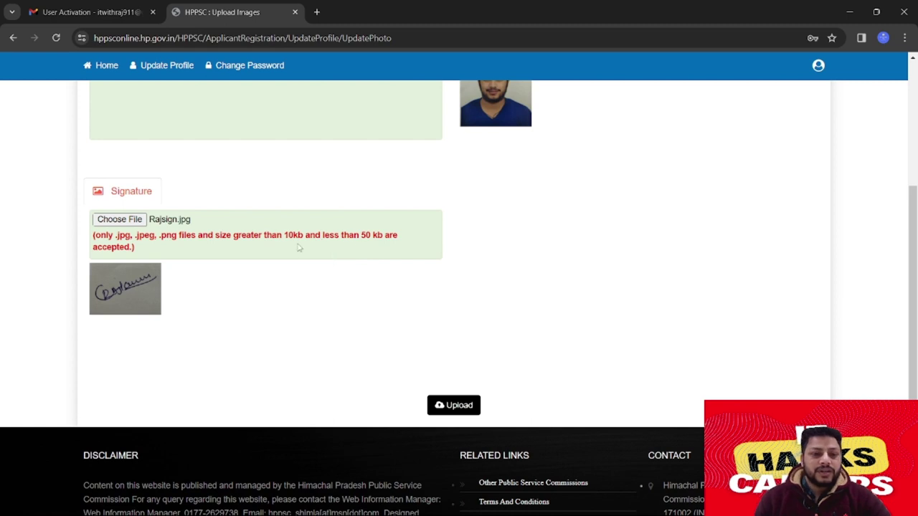
# Upload the photo and signature, then highlight the required 3.5 cm x 4.5 cm photo size in the warning
pyautogui.click(456, 406)
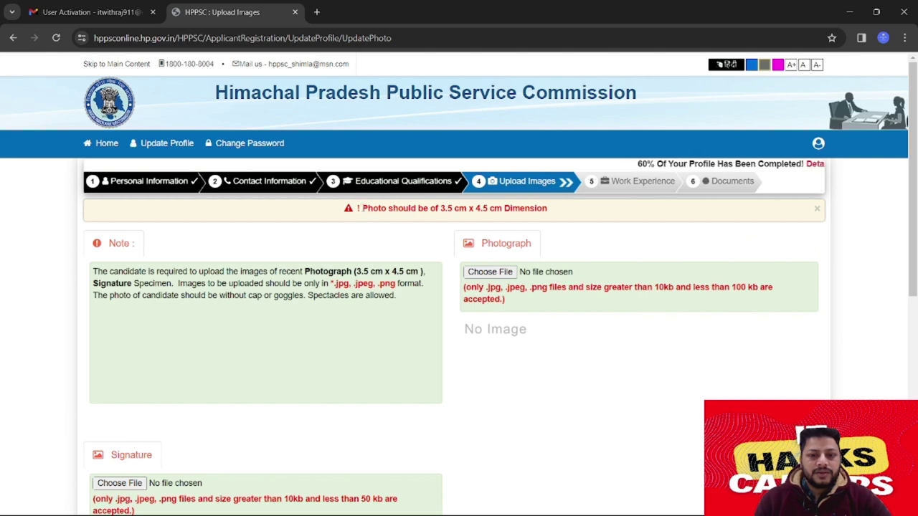
pyautogui.moveTo(358, 208); pyautogui.dragTo(549, 208)
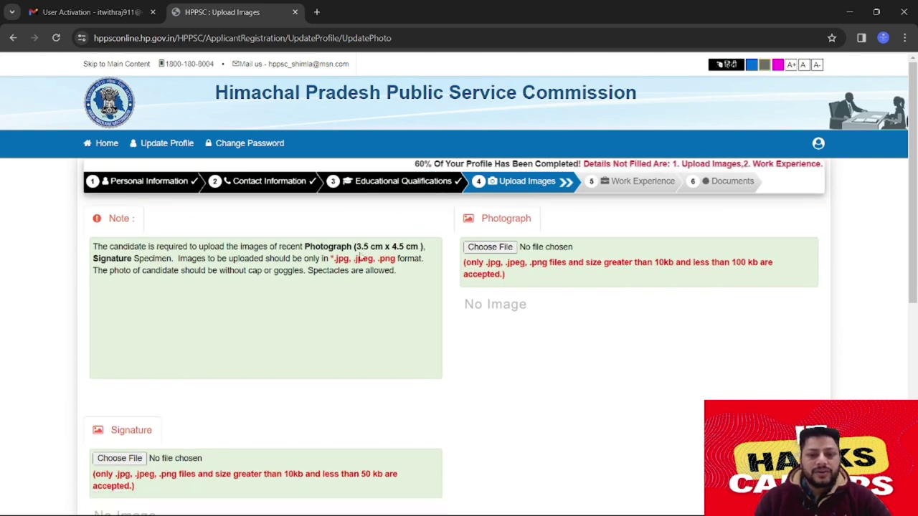
pyautogui.moveTo(356, 247); pyautogui.dragTo(418, 247)
pyautogui.hotkey('ctrl', 'c')
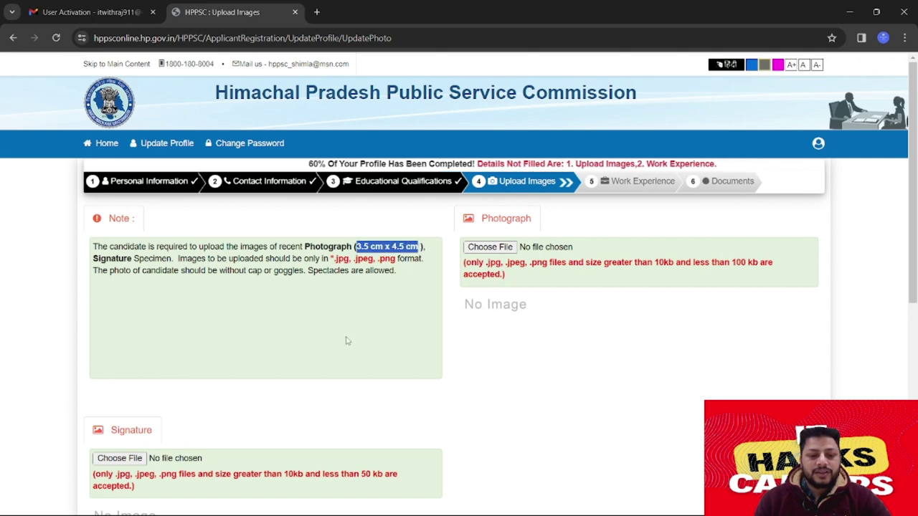
pyautogui.scroll(-1, 347, 341)
pyautogui.scroll(1, 346, 341)
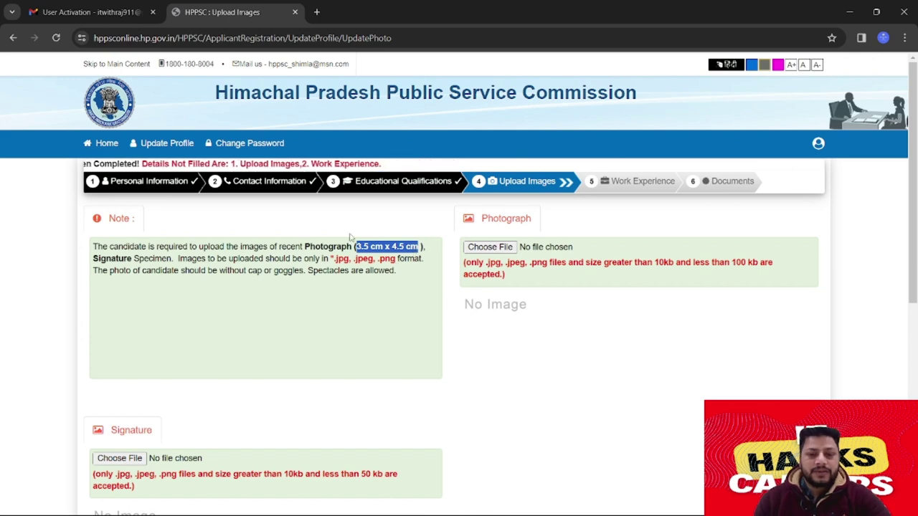
# Search Google in a new tab for '3.5 cm x 4.5 cm under 10 kb to 100 kb'
pyautogui.click(317, 12)
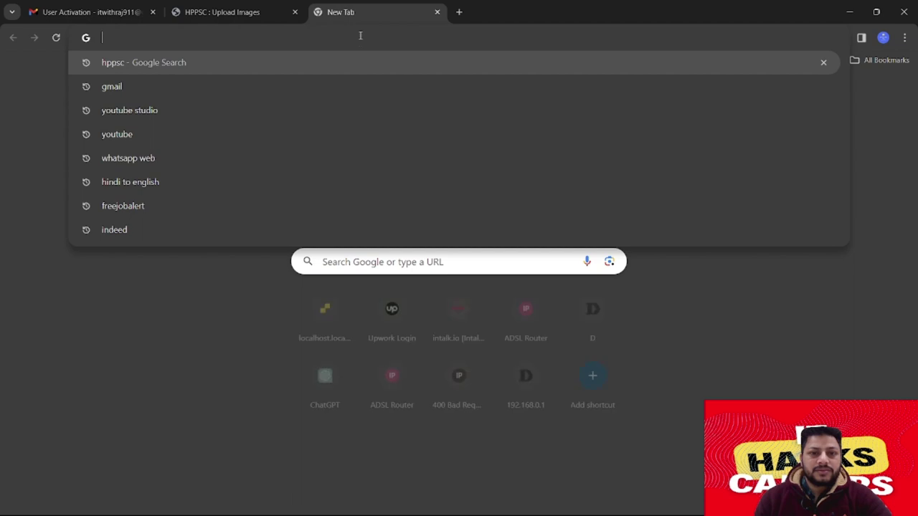
pyautogui.hotkey('ctrl', 'v')
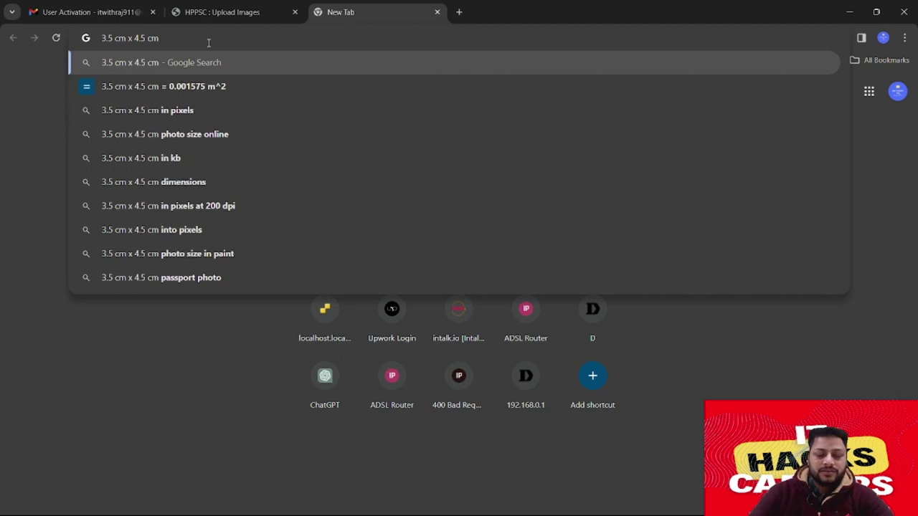
pyautogui.write('in')
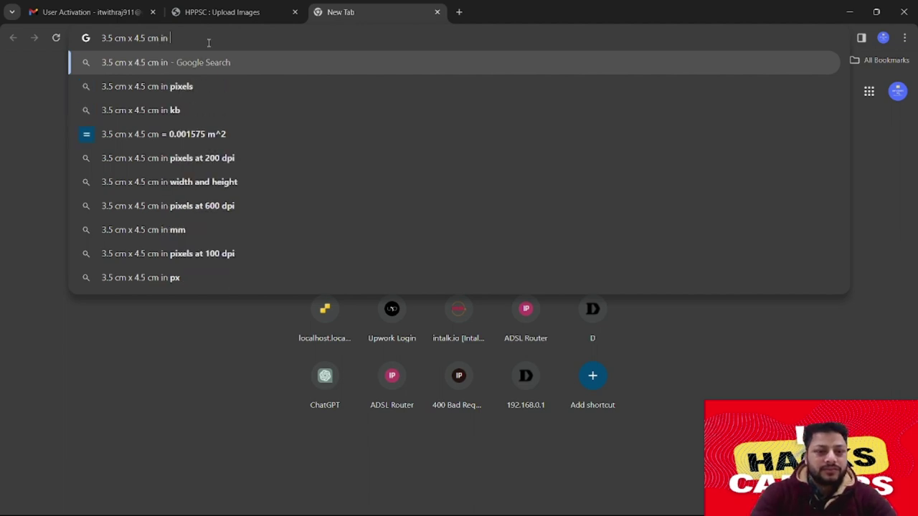
pyautogui.press('BackSpace')
pyautogui.press('BackSpace')
pyautogui.press('BackSpace')
pyautogui.write('undeer')
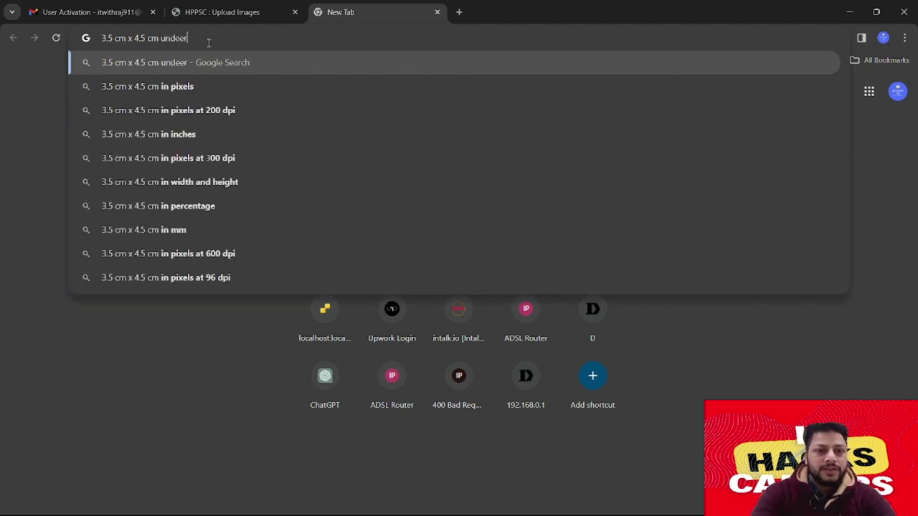
pyautogui.press('BackSpace')
pyautogui.press('BackSpace')
pyautogui.write('r 10')
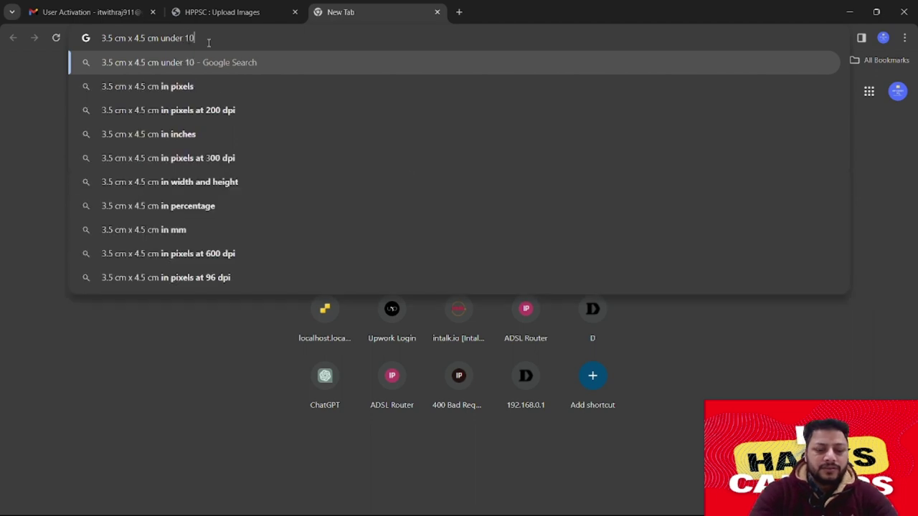
pyautogui.write(' kb to 100')
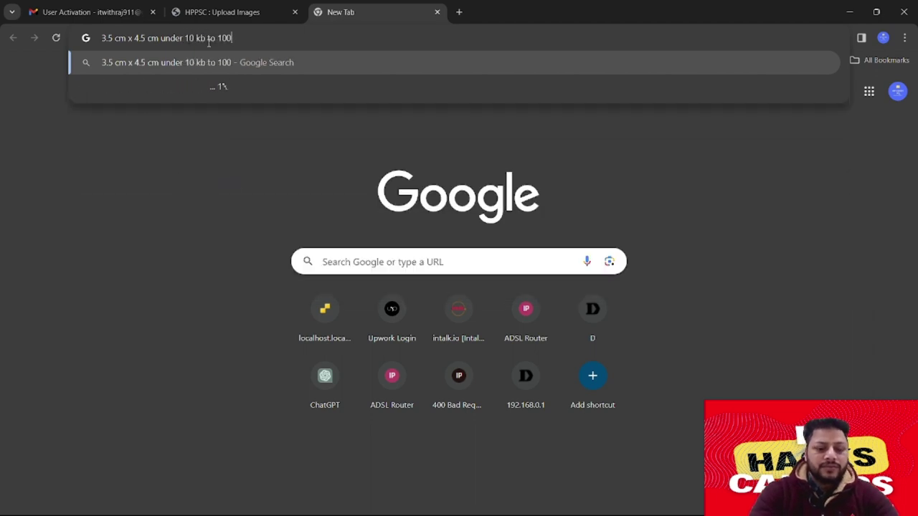
pyautogui.write(' kb')
pyautogui.press('Return')
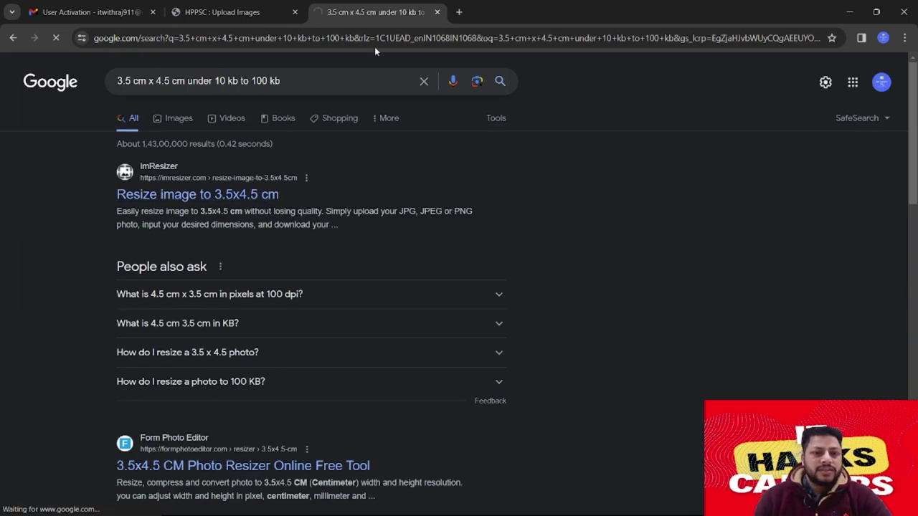
# Open the imResizer 3.5x4.5 cm tool and load the photo from the Raj doc folder
pyautogui.click(197, 194)
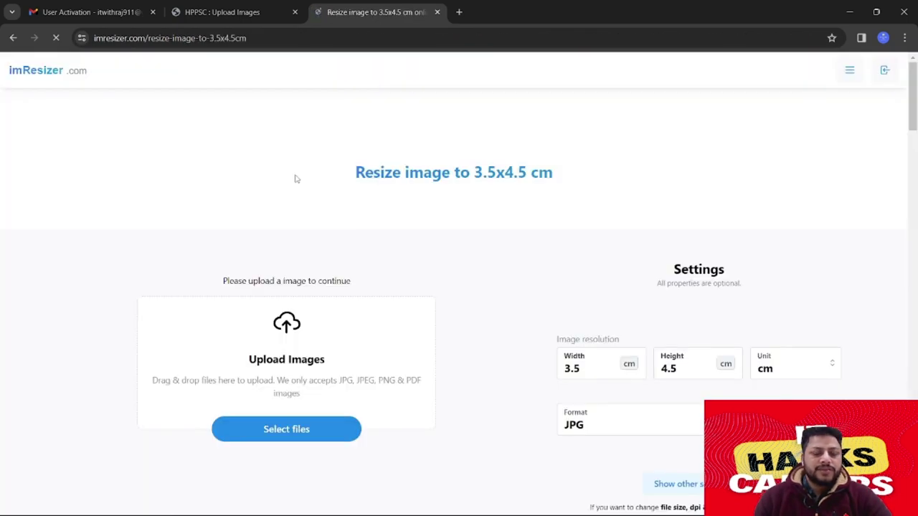
pyautogui.click(280, 430)
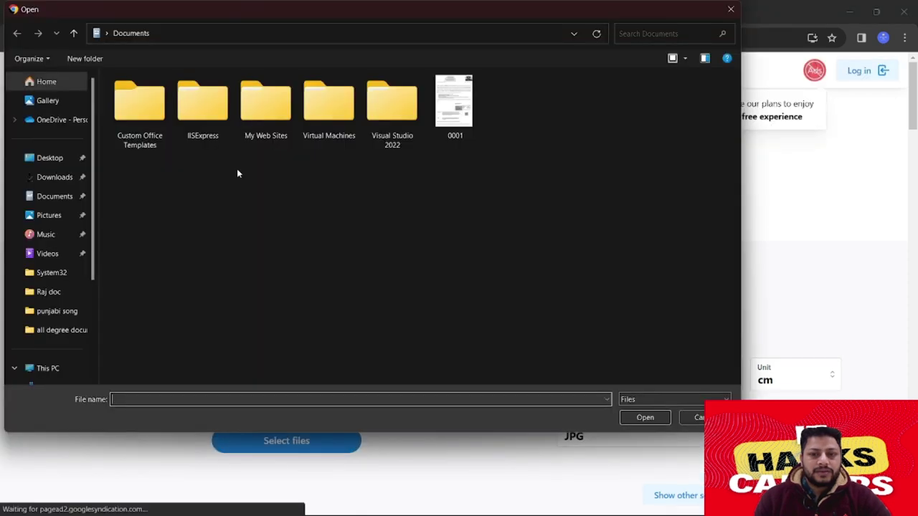
pyautogui.click(62, 293)
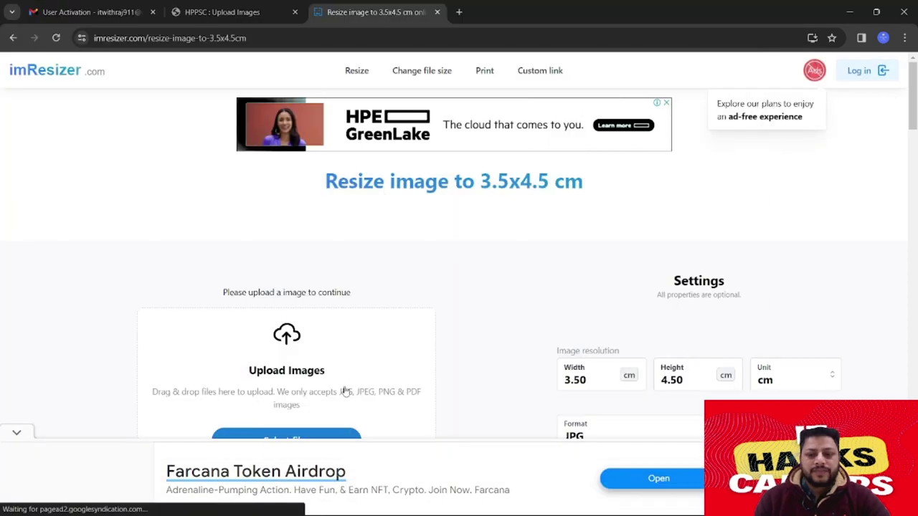
pyautogui.scroll(-2, 430, 301)
pyautogui.click(287, 323)
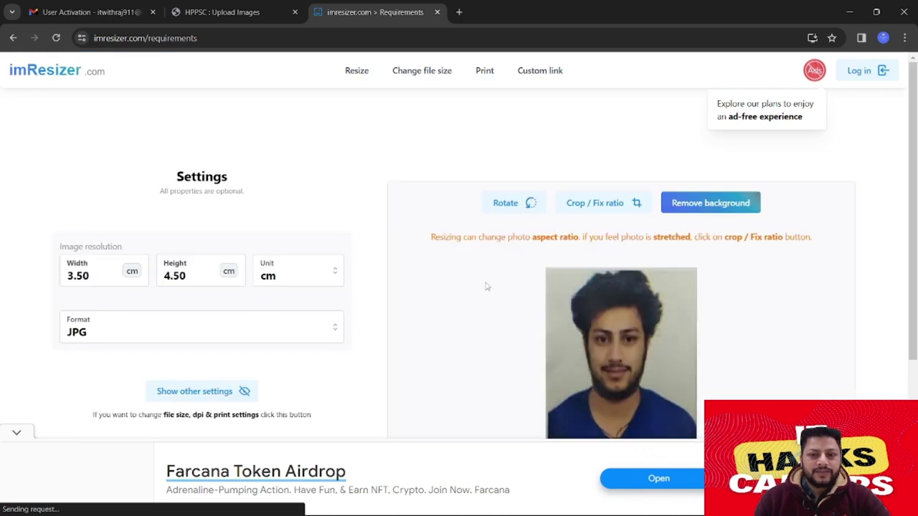
pyautogui.scroll(-3, 560, 289)
pyautogui.scroll(-1, 586, 212)
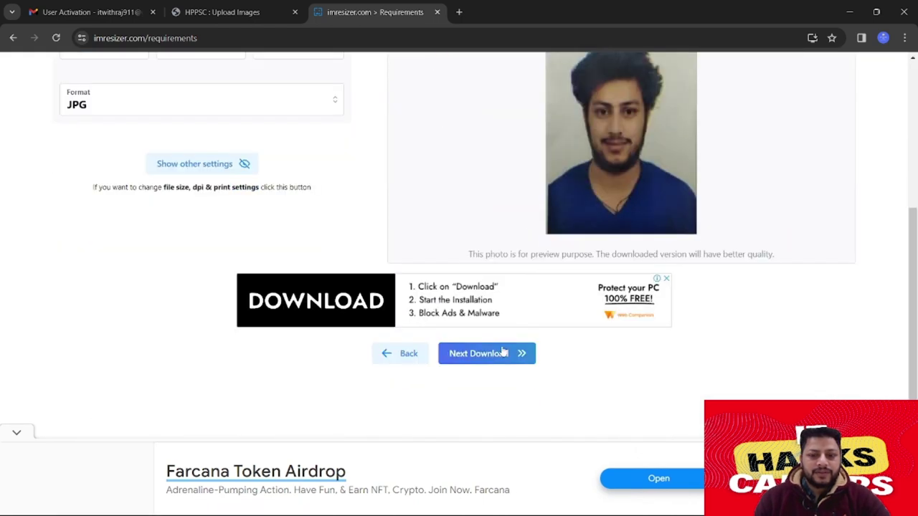
pyautogui.scroll(2, 277, 243)
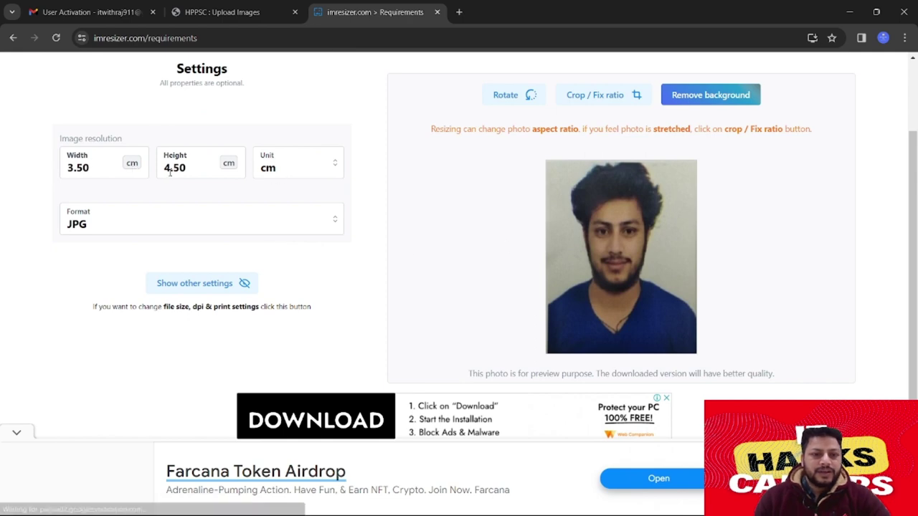
pyautogui.scroll(-2, 437, 224)
pyautogui.scroll(4, 498, 231)
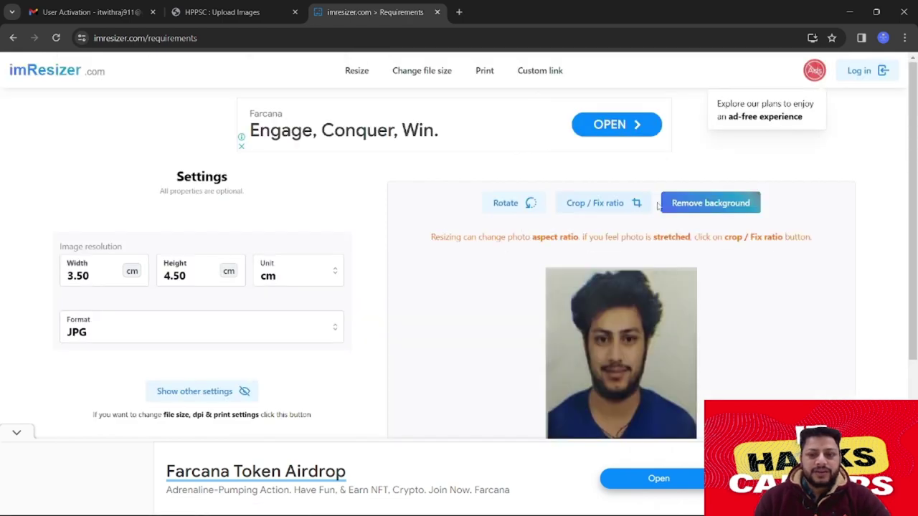
pyautogui.scroll(-4, 628, 246)
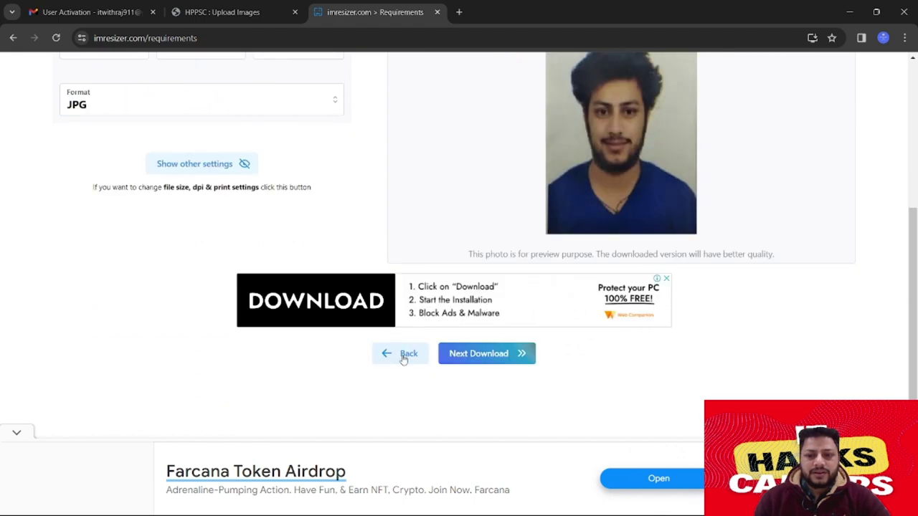
# Download the resized 22.28 KB JPG, verify it in downloads, and return to the HPPSC page
pyautogui.rightClick(583, 145)
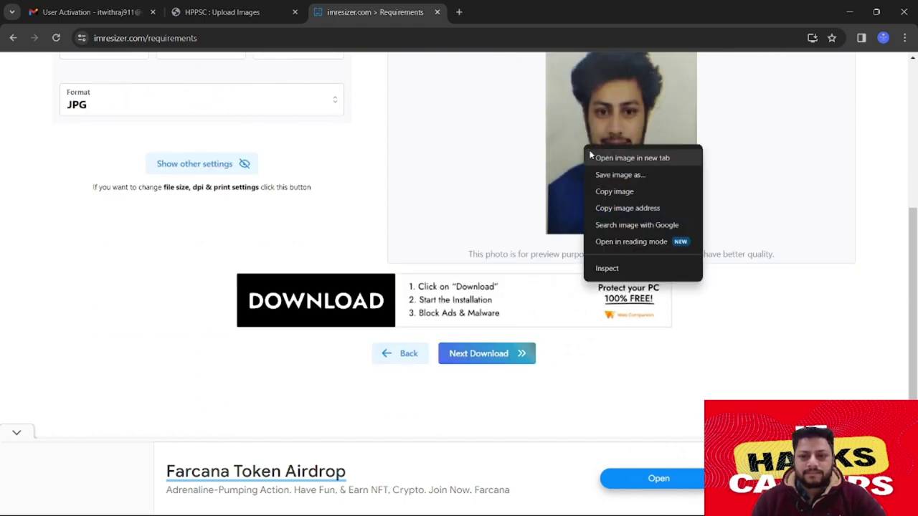
pyautogui.click(571, 200)
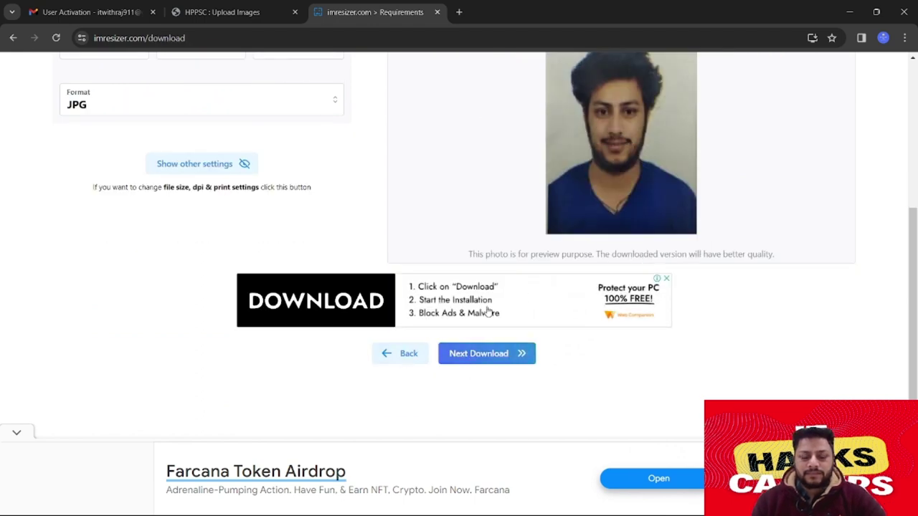
pyautogui.click(487, 352)
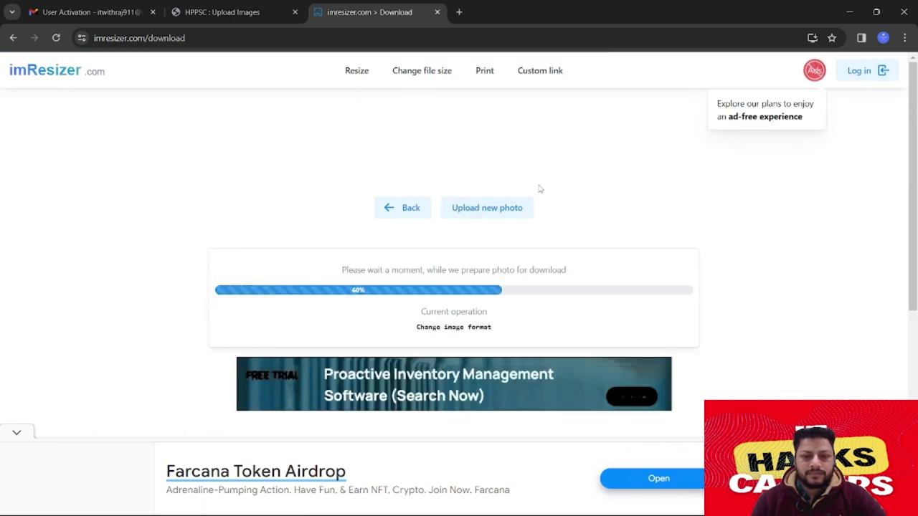
pyautogui.scroll(-2, 550, 219)
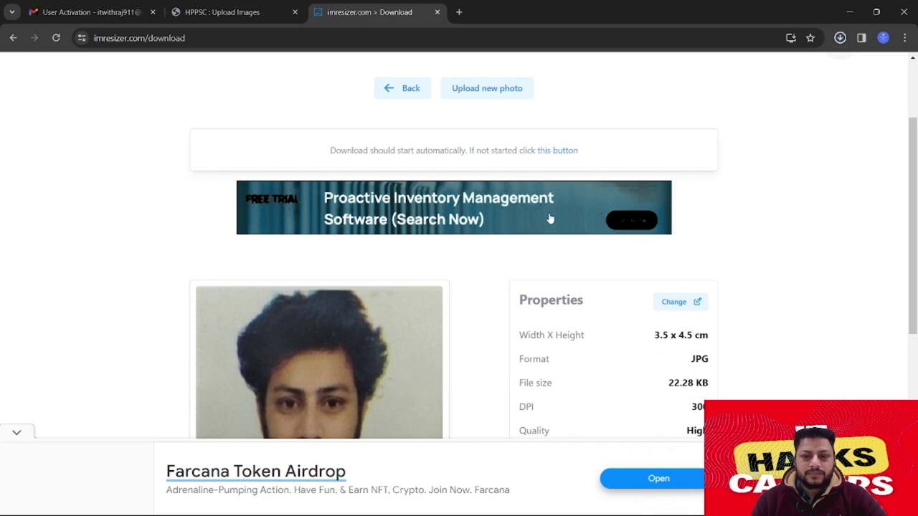
pyautogui.click(840, 38)
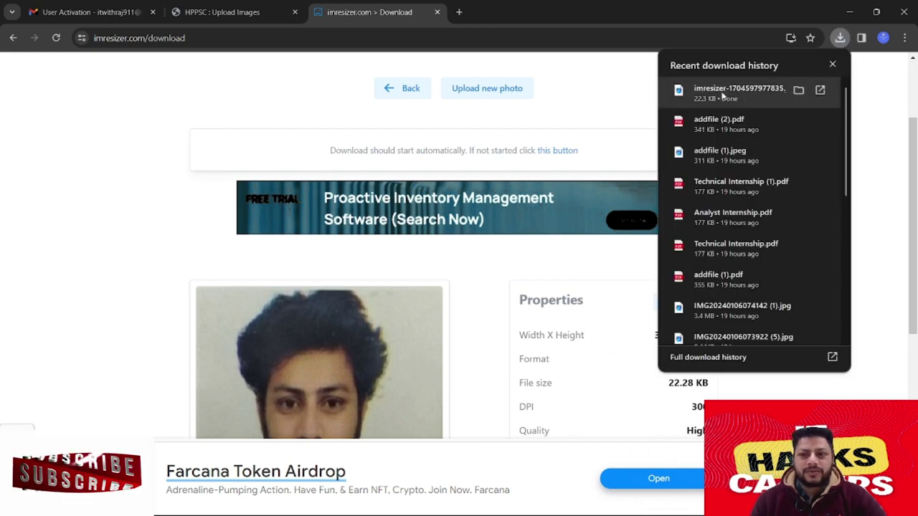
pyautogui.moveTo(756, 94); pyautogui.dragTo(219, 12)
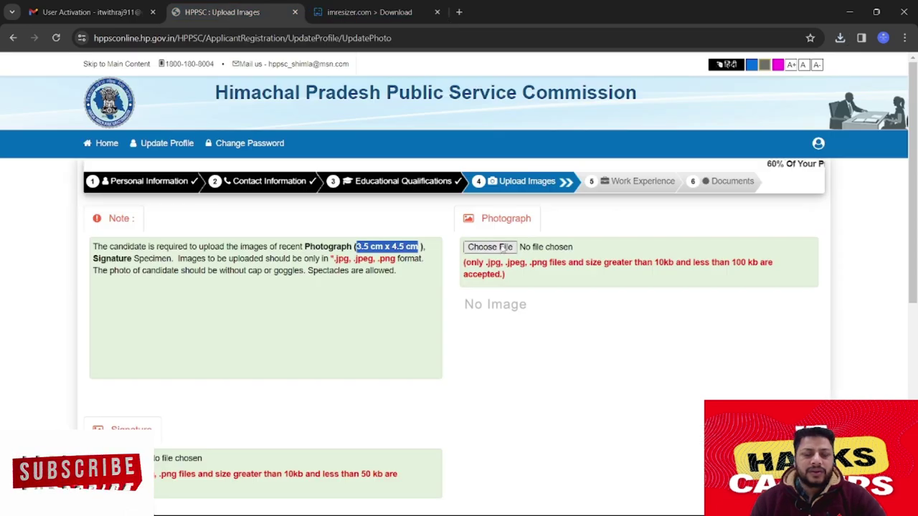
# Attach imresizer-1704597977835.jpg from Downloads as the photograph and check its preview
pyautogui.click(495, 248)
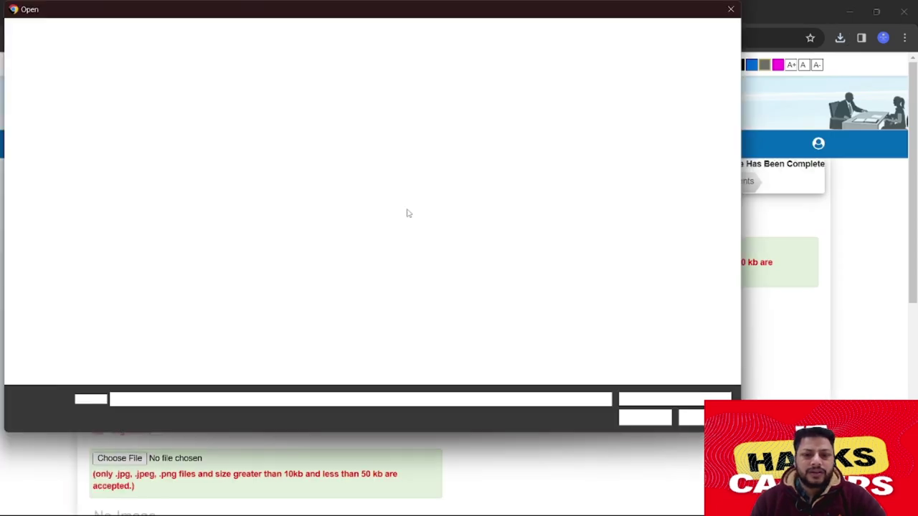
pyautogui.scroll(3, 50, 187)
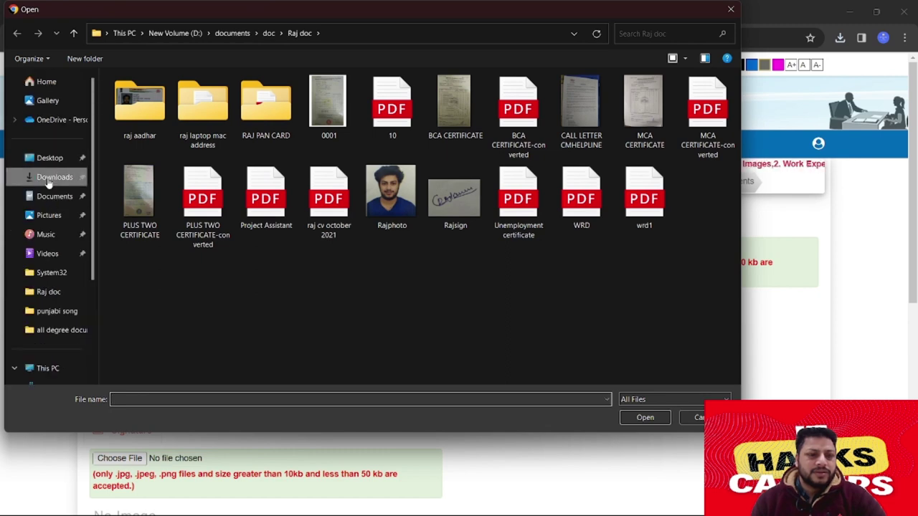
pyautogui.click(54, 177)
pyautogui.click(275, 100)
pyautogui.click(645, 418)
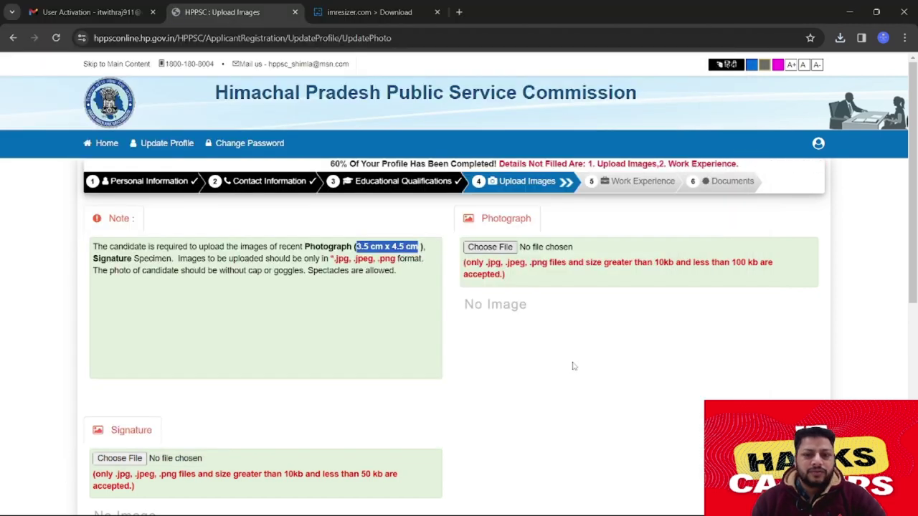
pyautogui.scroll(-3, 324, 396)
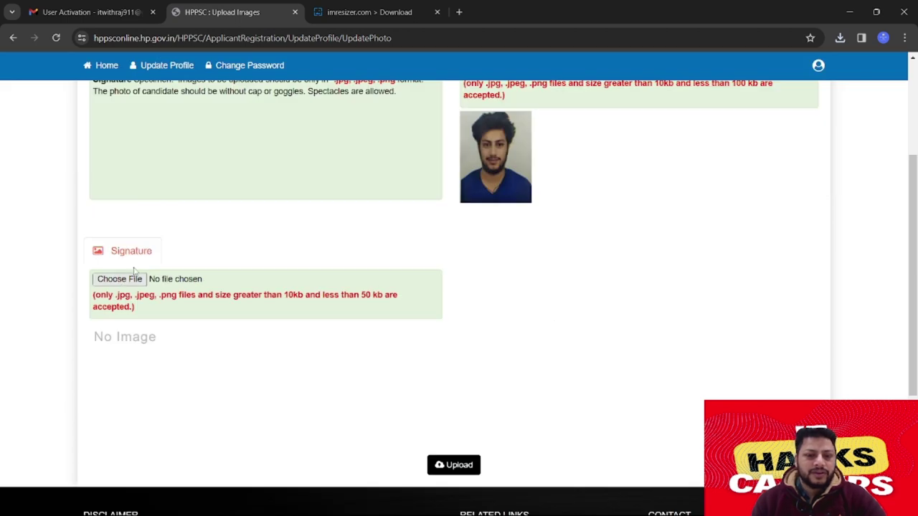
pyautogui.scroll(1, 180, 251)
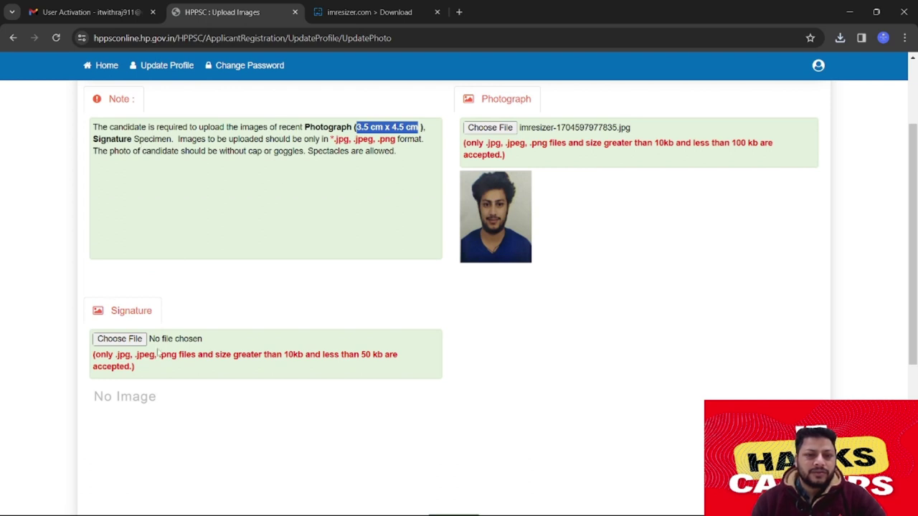
pyautogui.scroll(-1, 121, 328)
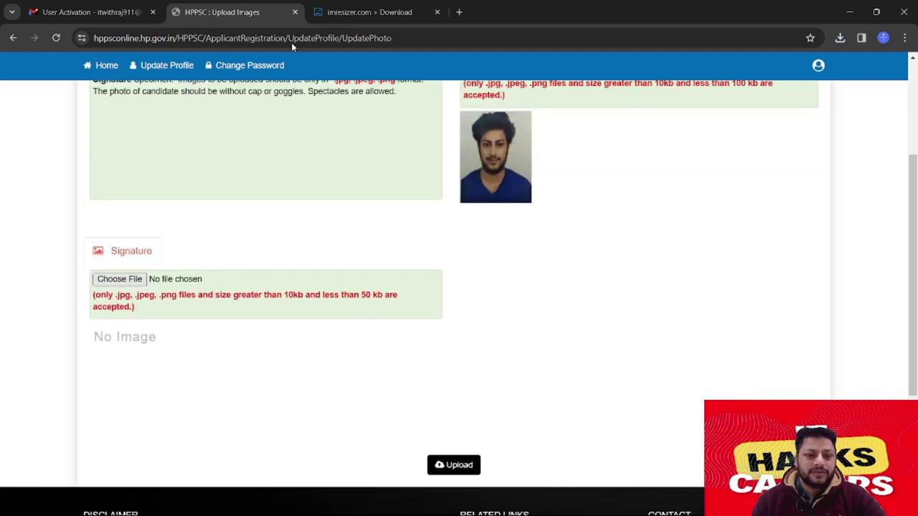
pyautogui.scroll(3, 122, 281)
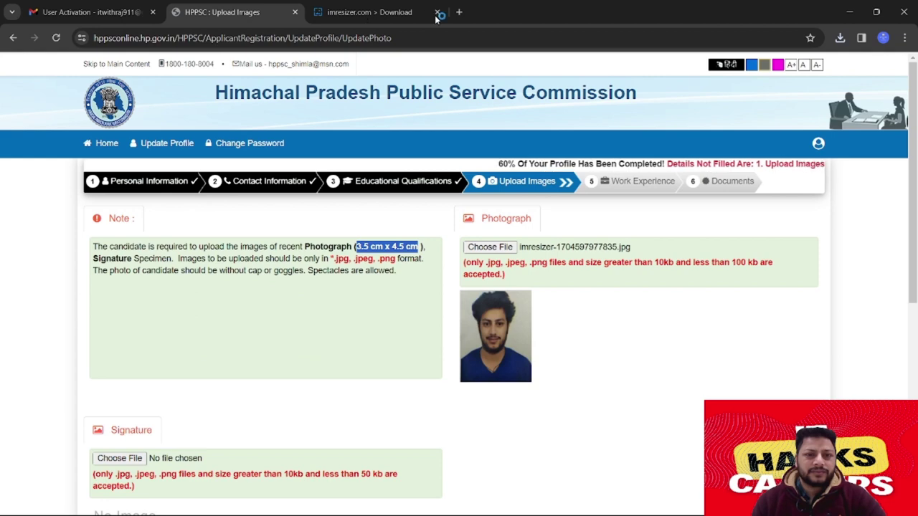
# Attach Rajsign.jpg from the documents folder as the signature and upload both images
pyautogui.click(490, 246)
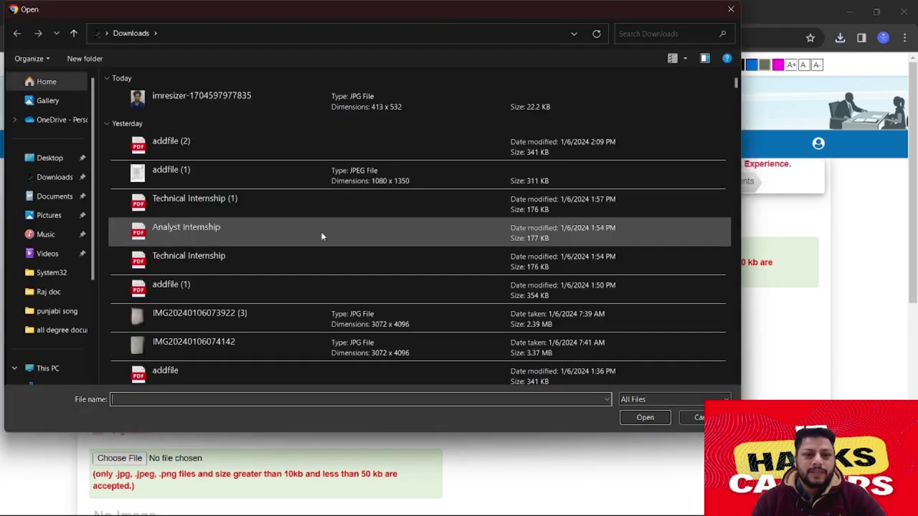
pyautogui.click(49, 291)
pyautogui.click(455, 195)
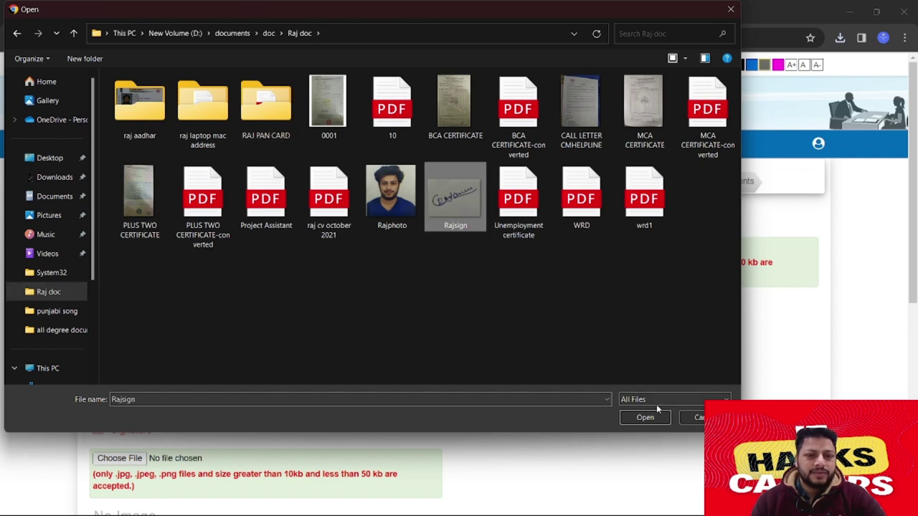
pyautogui.click(645, 417)
pyautogui.scroll(-5, 439, 402)
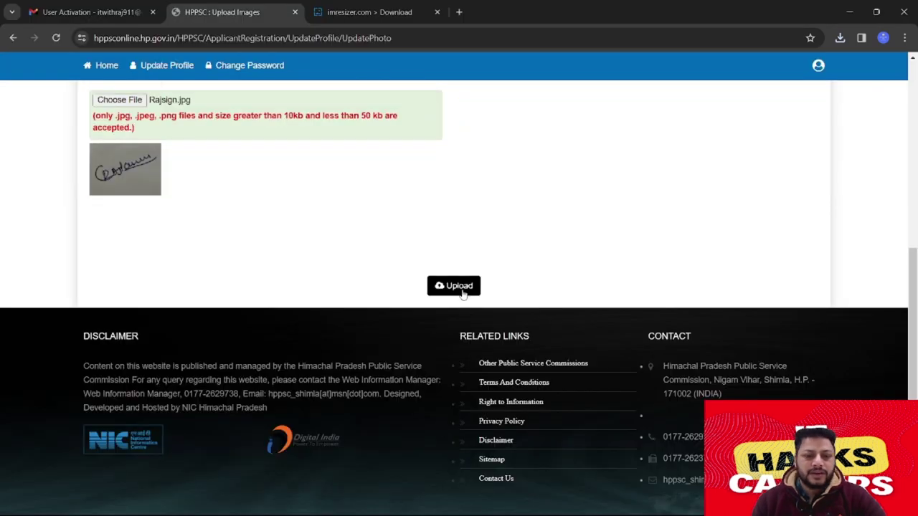
pyautogui.click(451, 288)
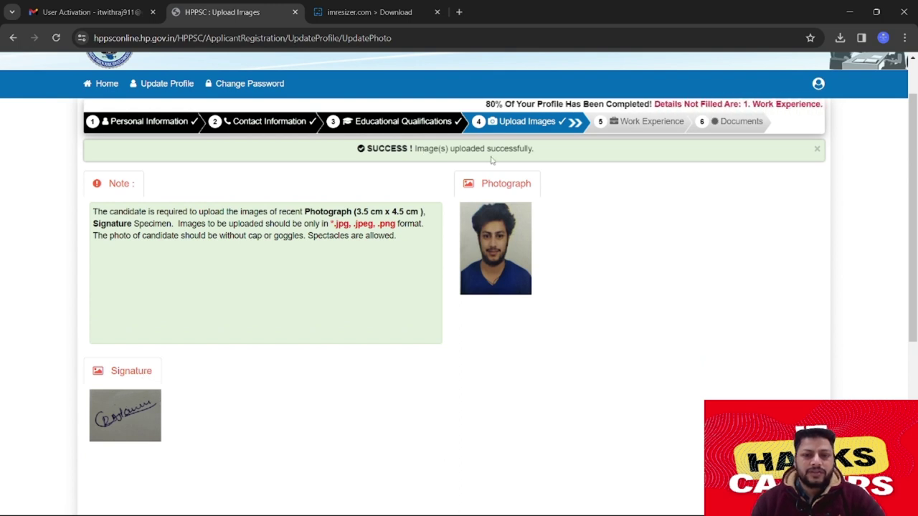
# Highlight the 3.5 cm x 4.5 cm photo size requirement in the Note, then minimize Chrome
pyautogui.scroll(-2, 453, 258)
pyautogui.scroll(-1, 453, 258)
pyautogui.scroll(2, 455, 258)
pyautogui.moveTo(309, 127); pyautogui.dragTo(420, 127)
pyautogui.click(403, 174)
pyautogui.moveTo(357, 127); pyautogui.dragTo(420, 127)
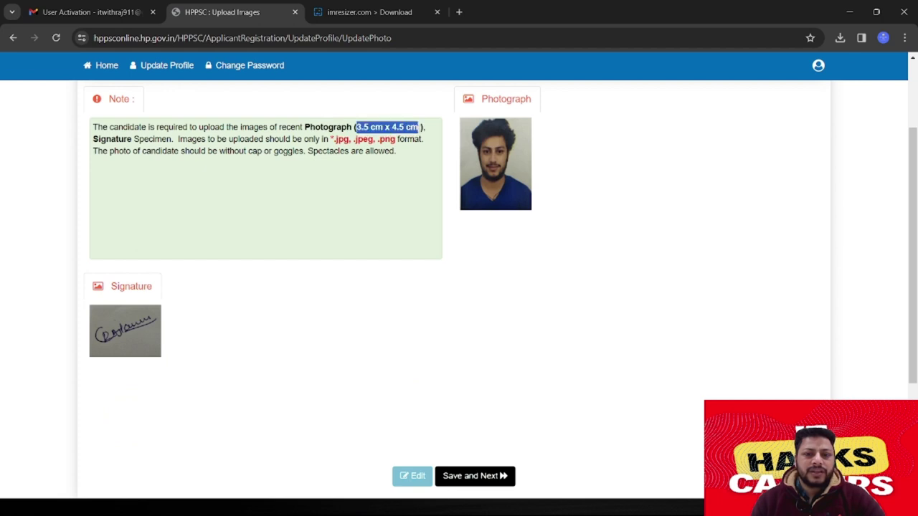
pyautogui.click(402, 196)
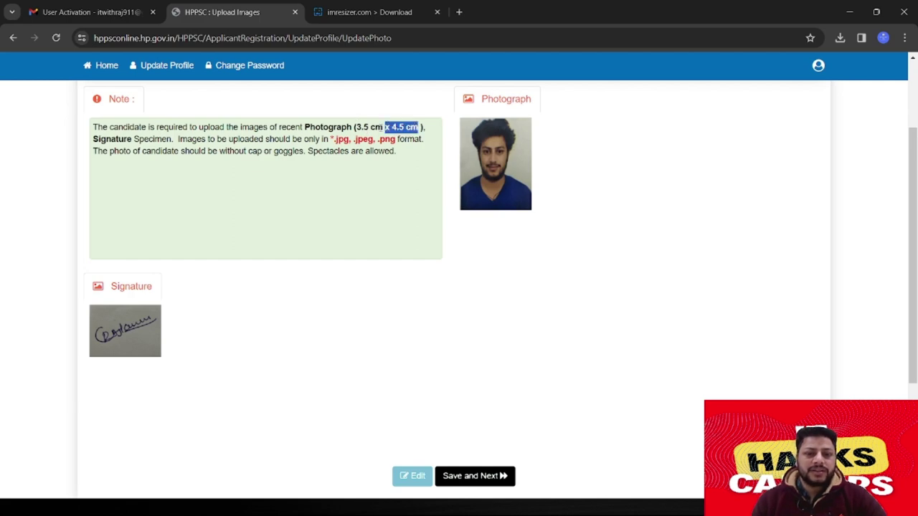
pyautogui.moveTo(355, 127); pyautogui.dragTo(360, 127)
pyautogui.moveTo(421, 127); pyautogui.dragTo(355, 127)
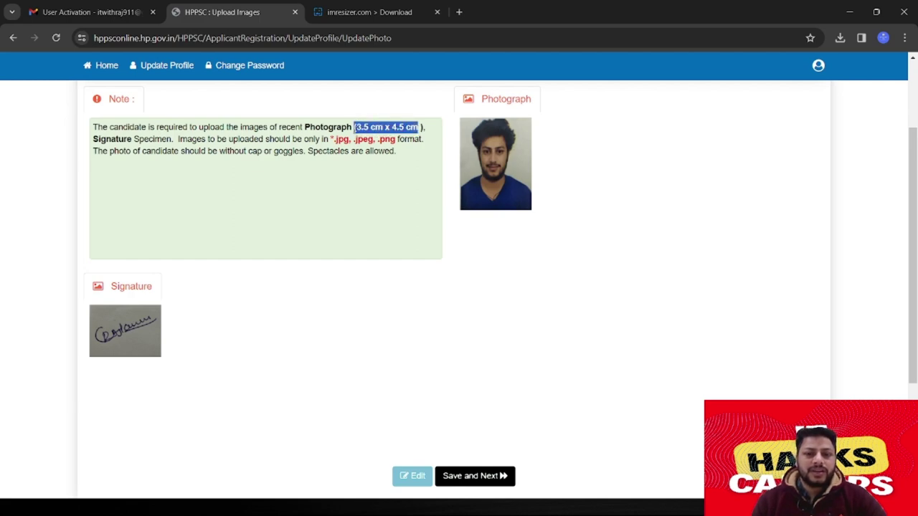
pyautogui.click(373, 208)
pyautogui.click(849, 12)
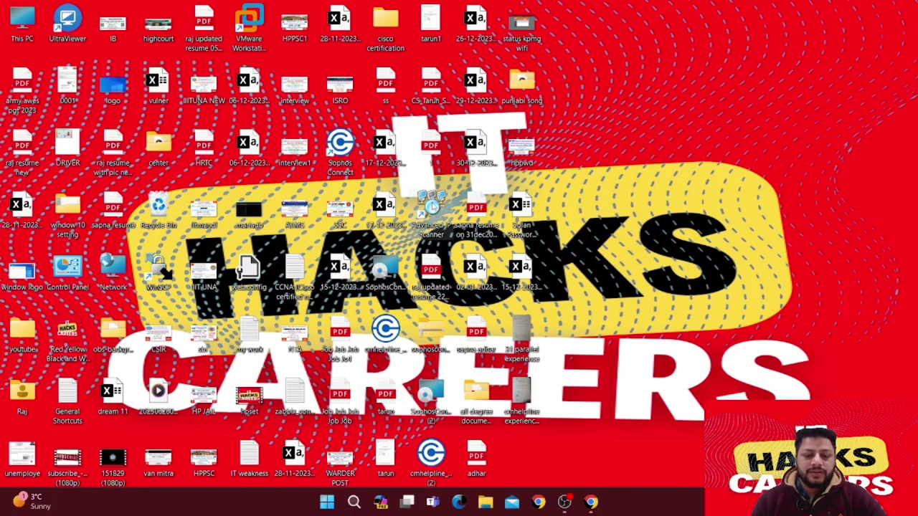
# Open Rajphoto from the Raj doc folder in Paint
pyautogui.click(485, 502)
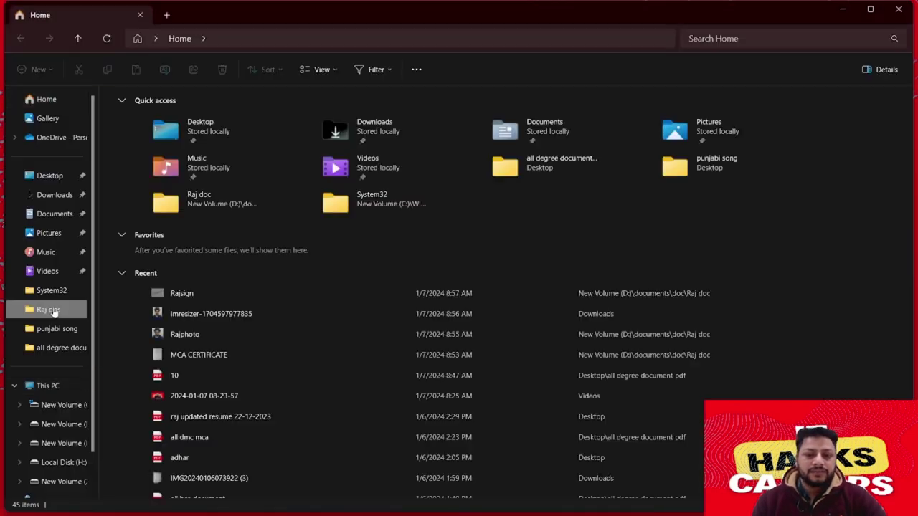
pyautogui.click(51, 310)
pyautogui.click(260, 219)
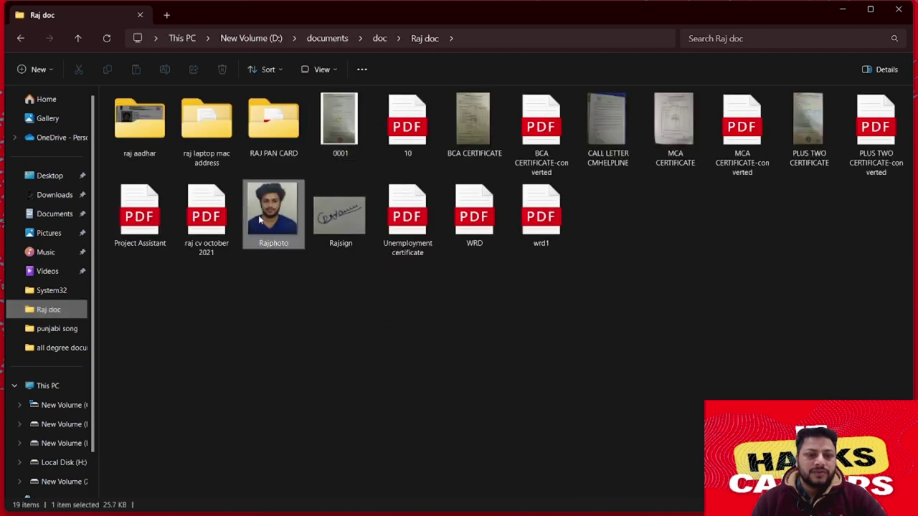
pyautogui.rightClick(264, 221)
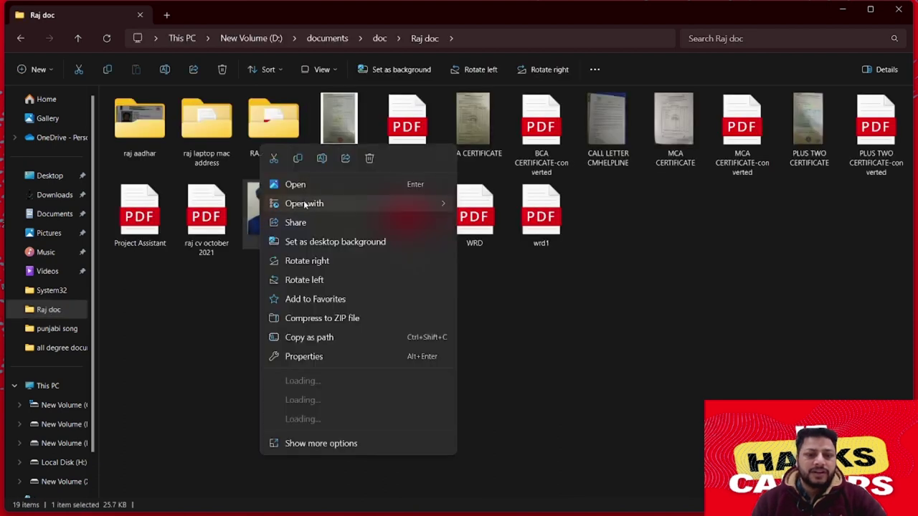
pyautogui.moveTo(304, 204)
pyautogui.click(509, 208)
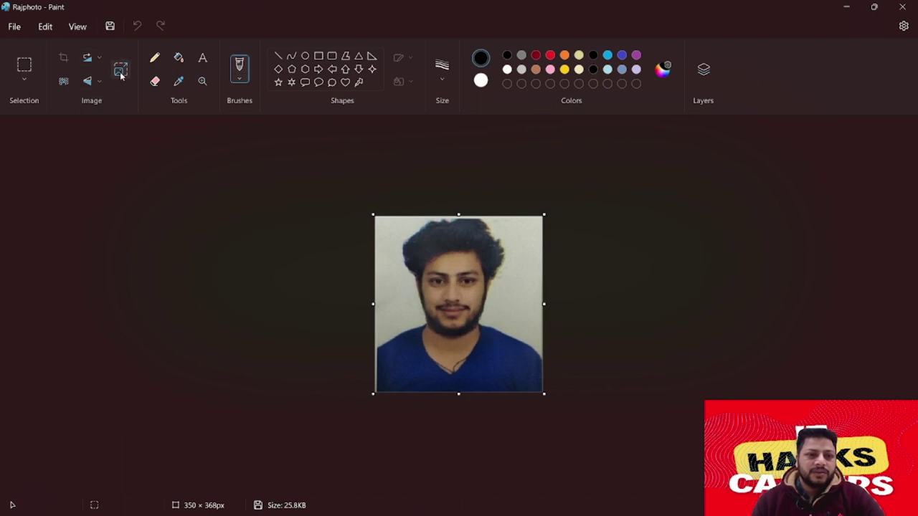
# Resize the photo in pixels to 600 × 630
pyautogui.click(121, 70)
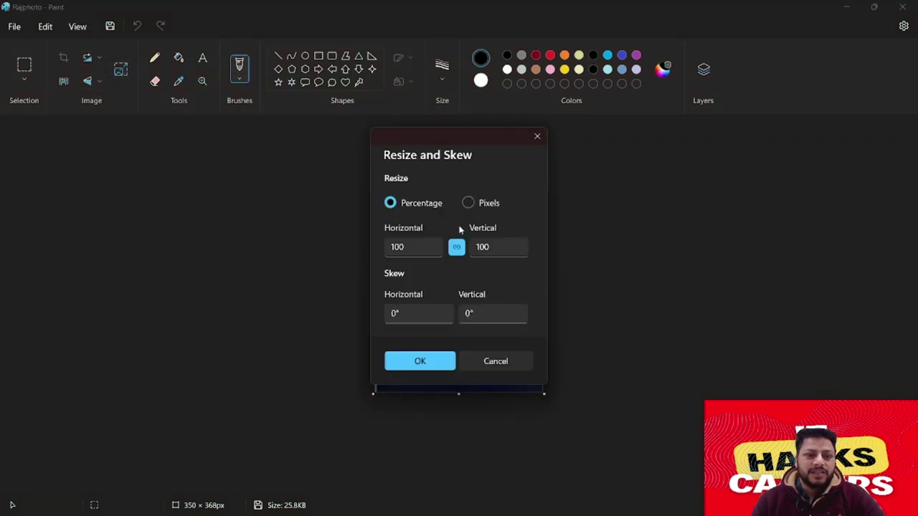
pyautogui.click(468, 203)
pyautogui.doubleClick(497, 248)
pyautogui.doubleClick(412, 244)
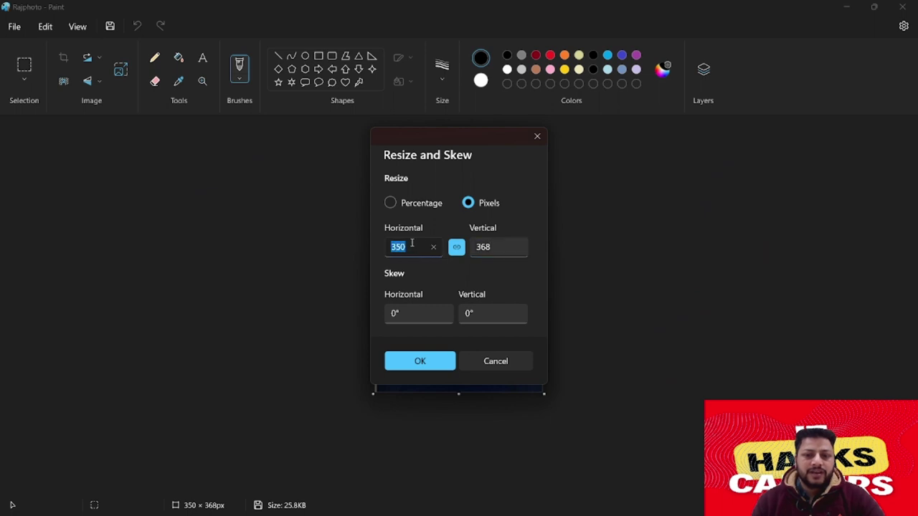
pyautogui.doubleClick(499, 248)
pyautogui.doubleClick(429, 249)
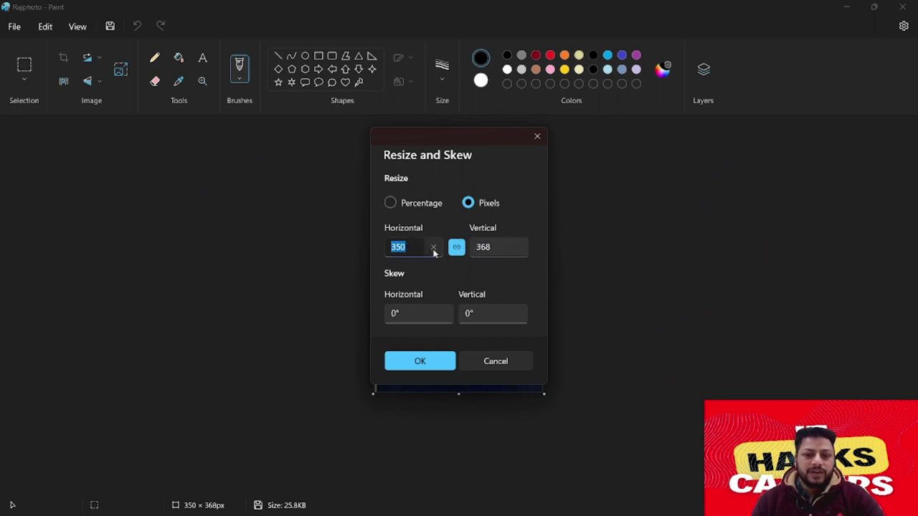
pyautogui.press('Return')
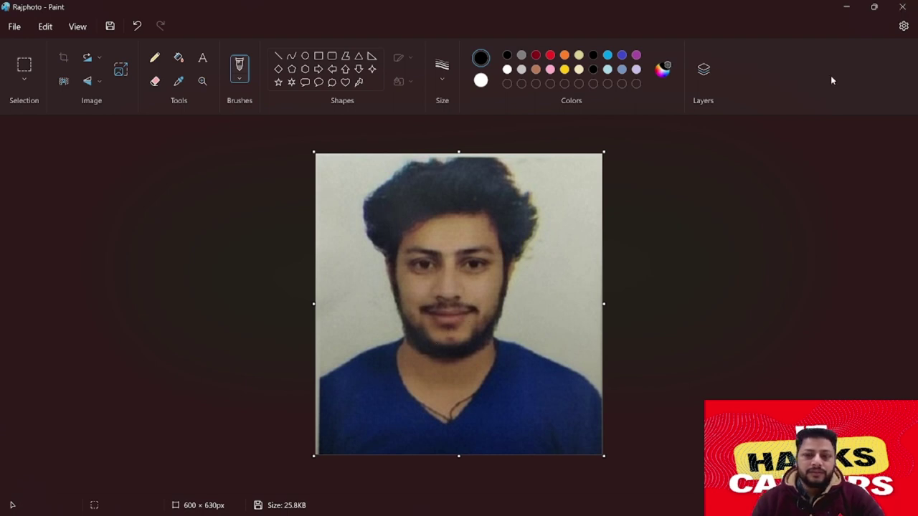
# Close Paint saving the resized photo, and bring File Explorer back
pyautogui.click(903, 7)
pyautogui.click(402, 310)
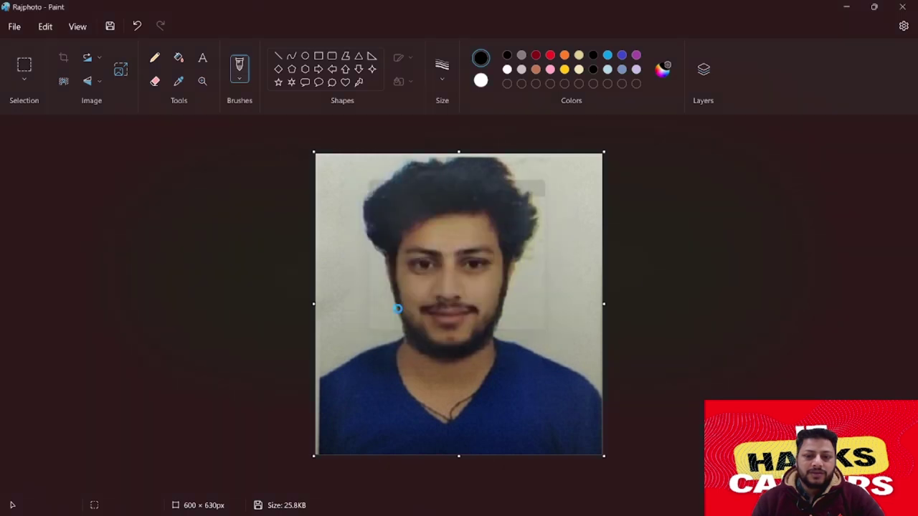
pyautogui.click(485, 502)
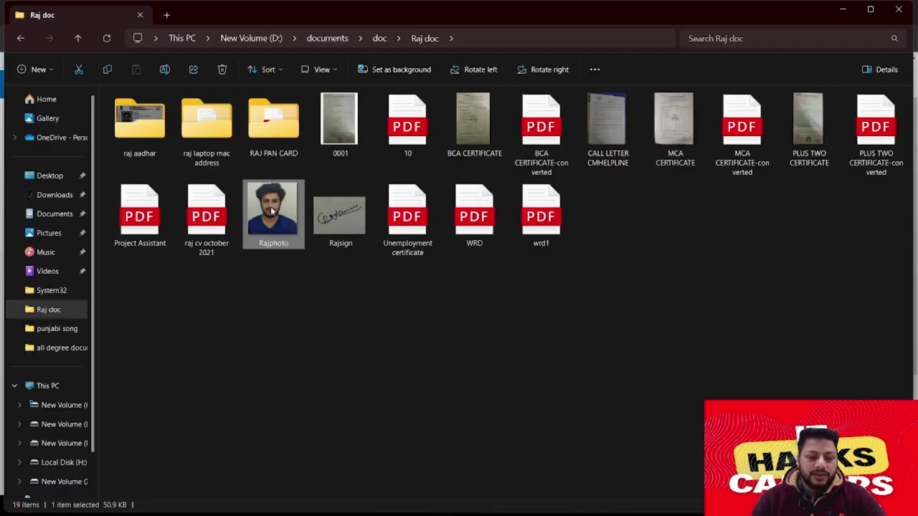
# Confirm in Properties that Rajphoto is now 50.9 KB, then reopen it in Paint
pyautogui.hotkey('alt', 'Return')
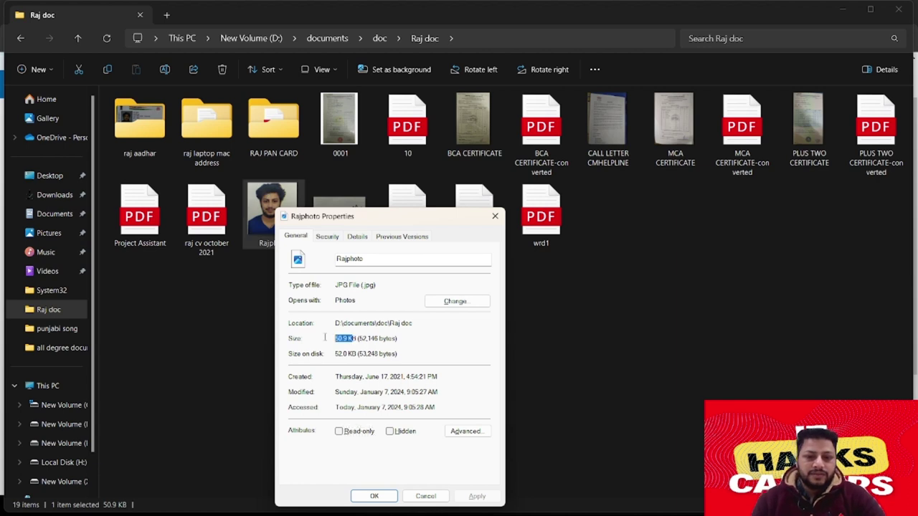
pyautogui.click(280, 210)
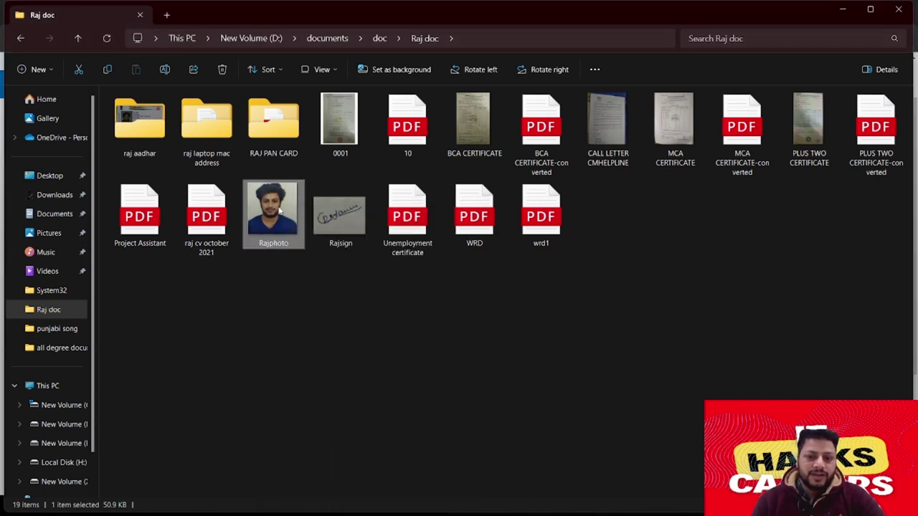
pyautogui.rightClick(282, 208)
pyautogui.moveTo(319, 204)
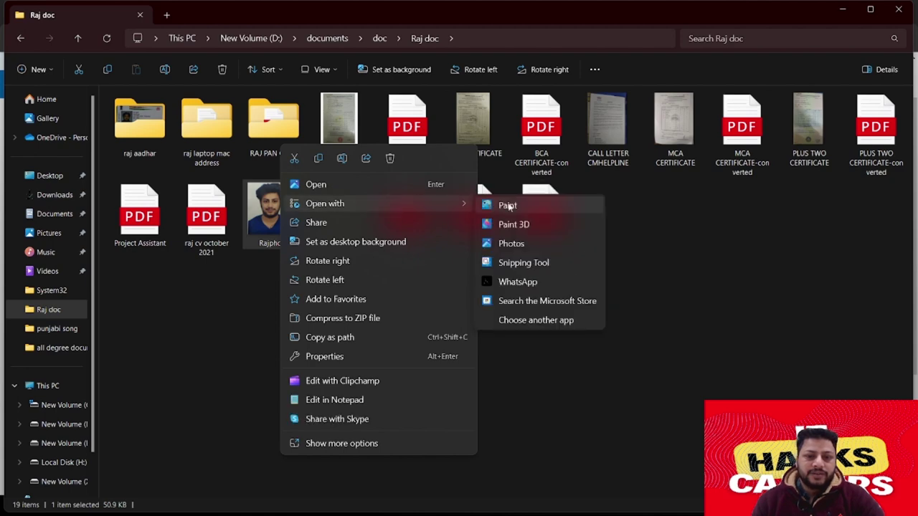
pyautogui.click(506, 205)
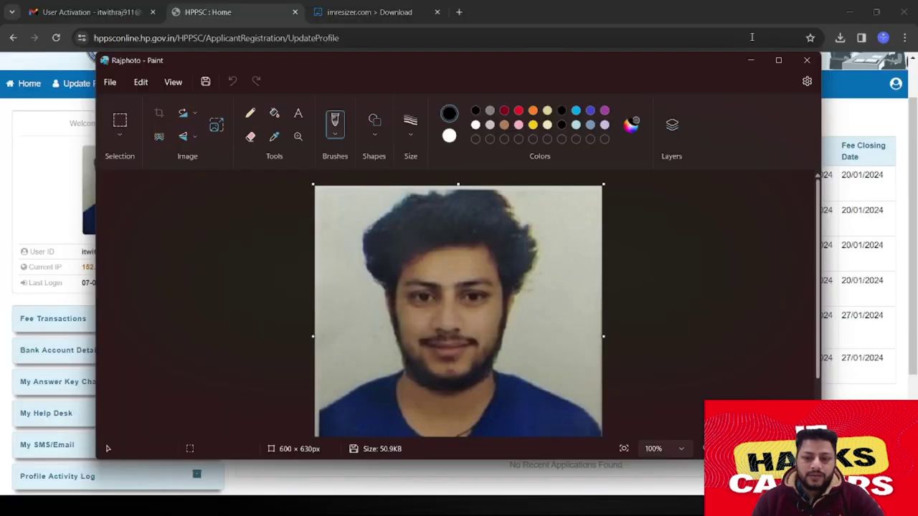
# Resize the photo to 350 × 367 pixels, then close Paint and save it
pyautogui.click(784, 63)
pyautogui.click(120, 70)
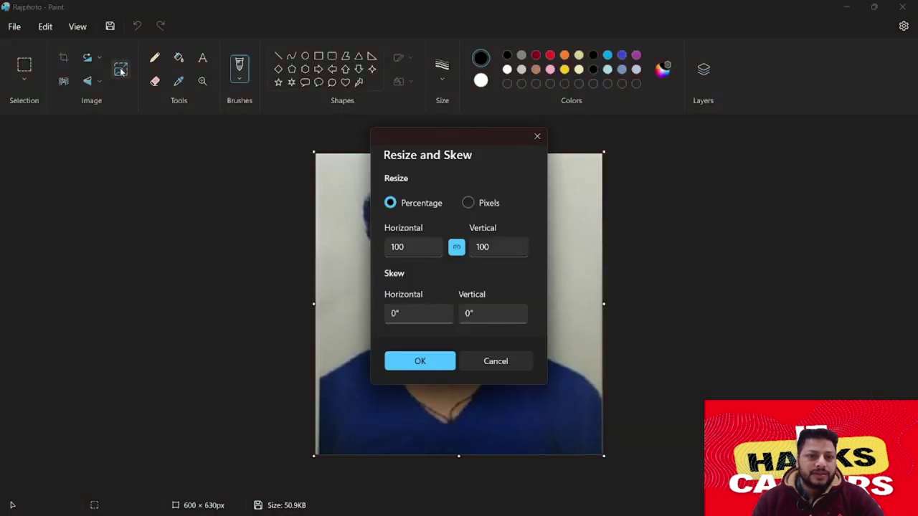
pyautogui.click(416, 247)
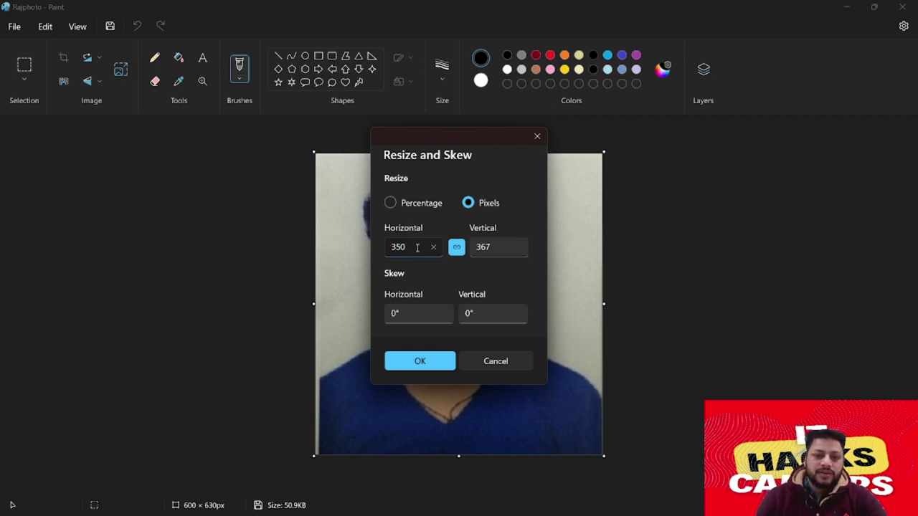
pyautogui.click(434, 362)
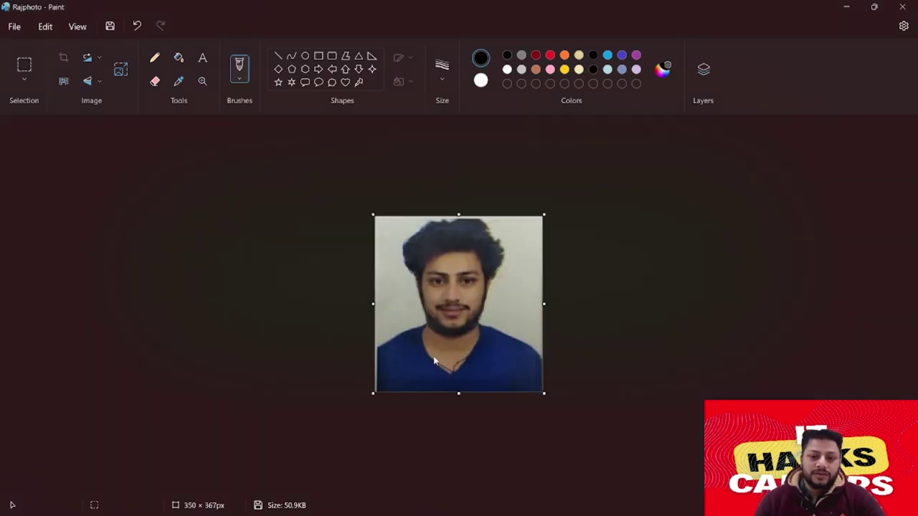
pyautogui.click(905, 7)
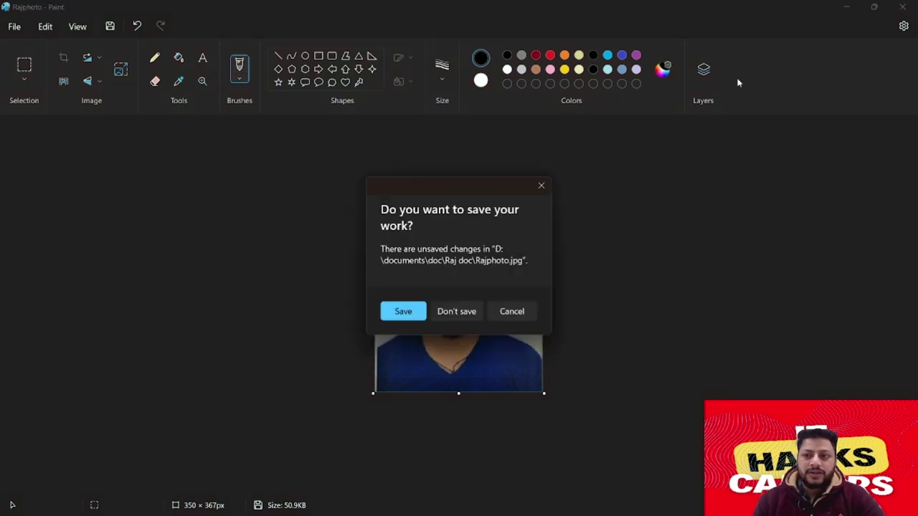
pyautogui.click(396, 312)
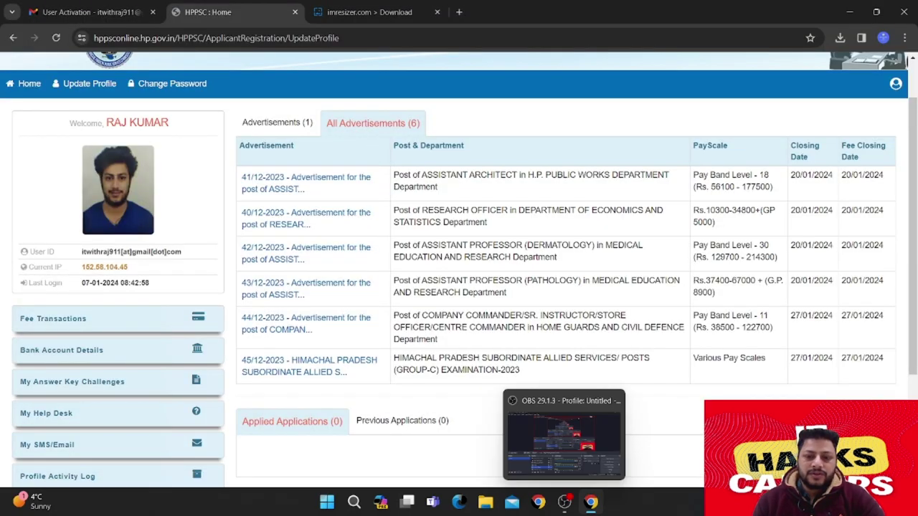
pyautogui.click(487, 502)
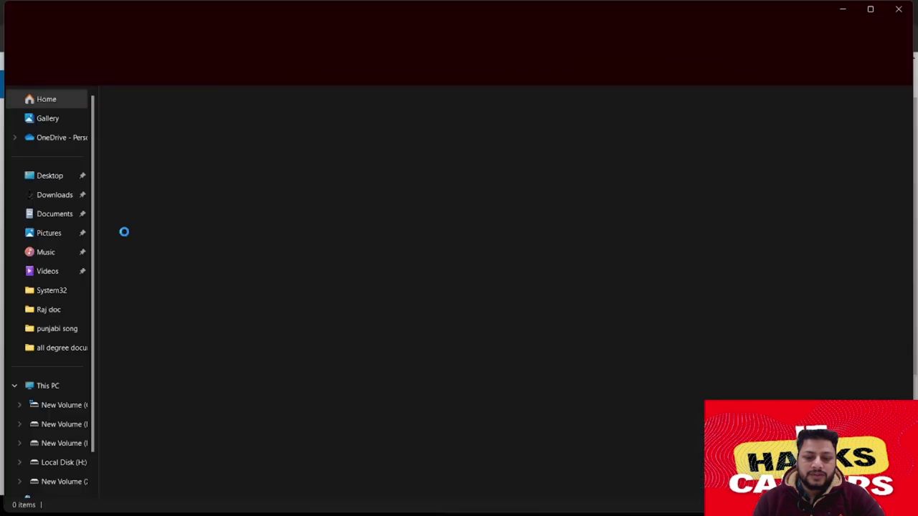
pyautogui.click(52, 309)
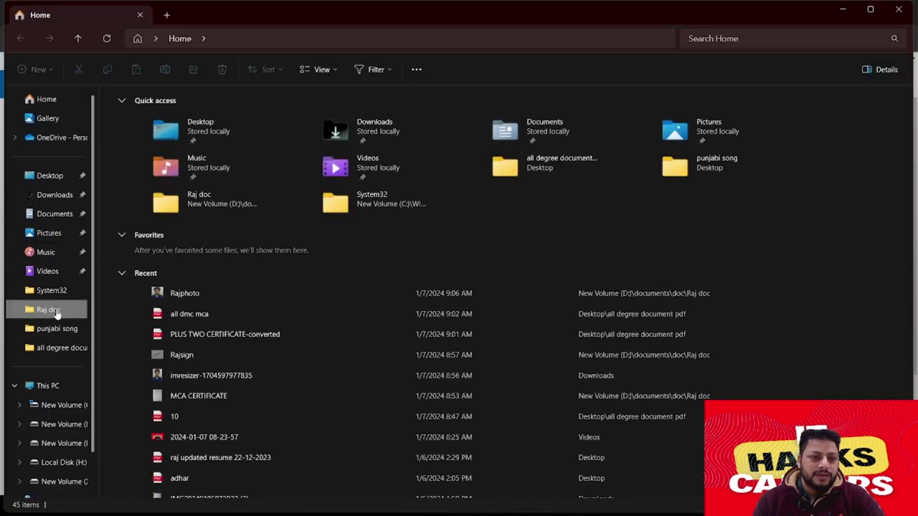
pyautogui.click(273, 219)
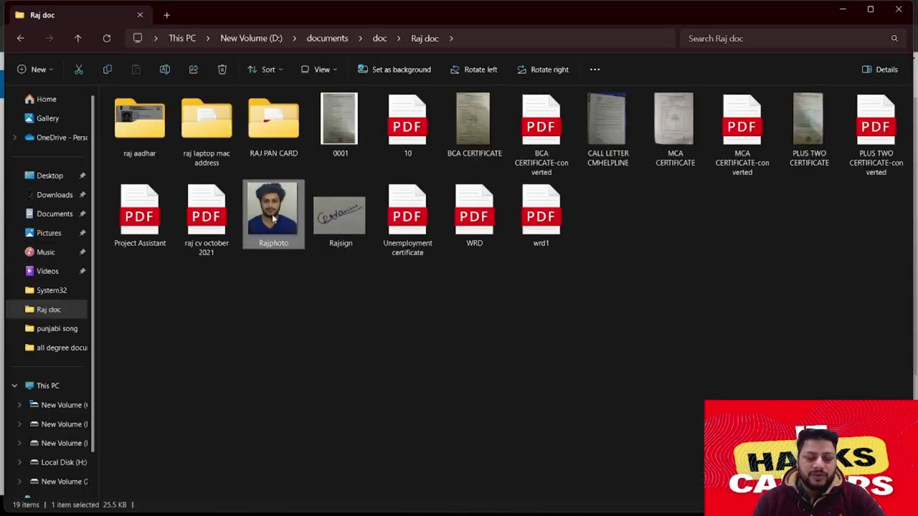
pyautogui.hotkey('alt', 'Return')
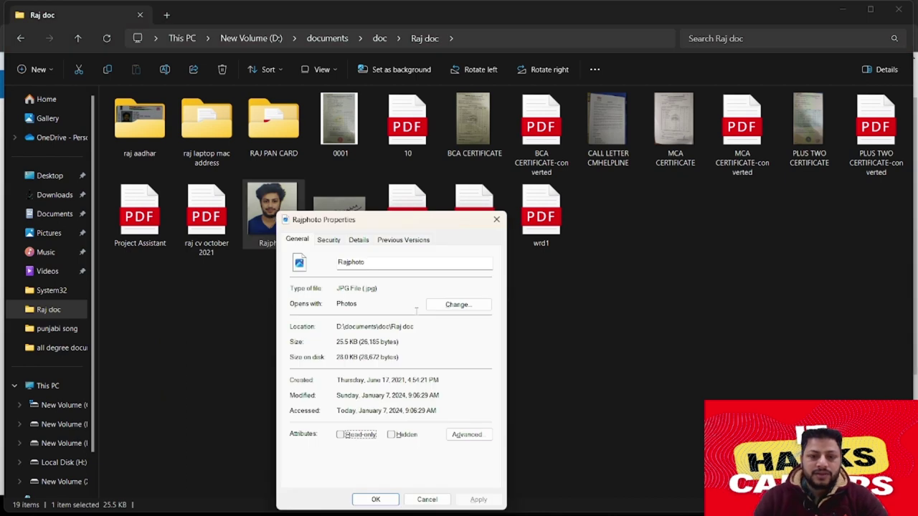
pyautogui.click(498, 220)
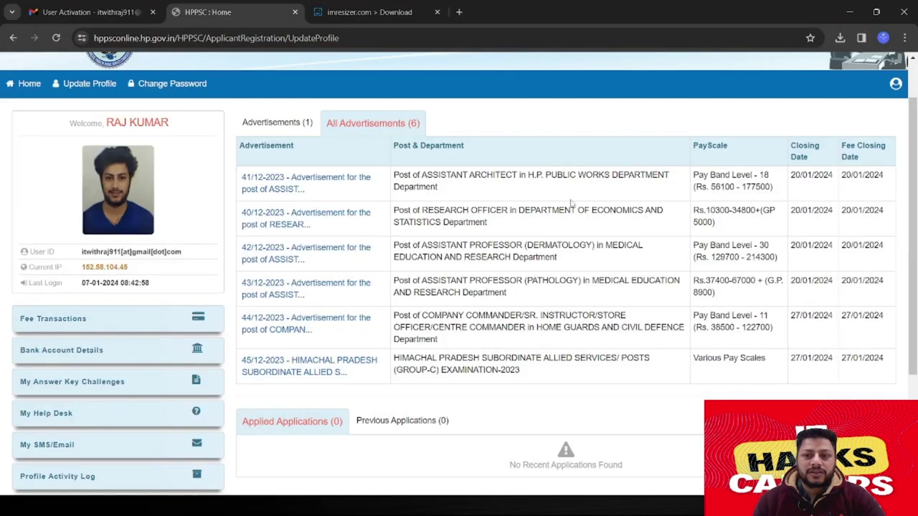
# Save the Upload Images step and answer YES to having work experience
pyautogui.click(895, 83)
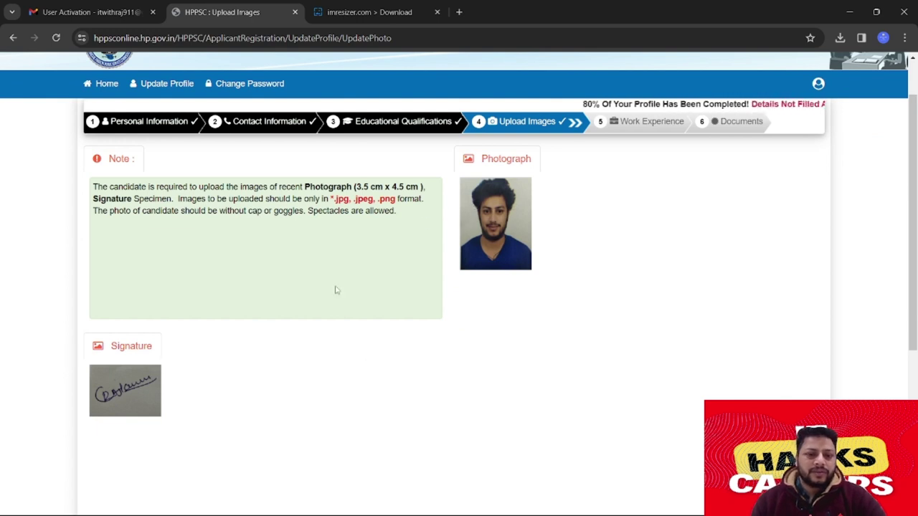
pyautogui.scroll(-2, 460, 279)
pyautogui.click(456, 418)
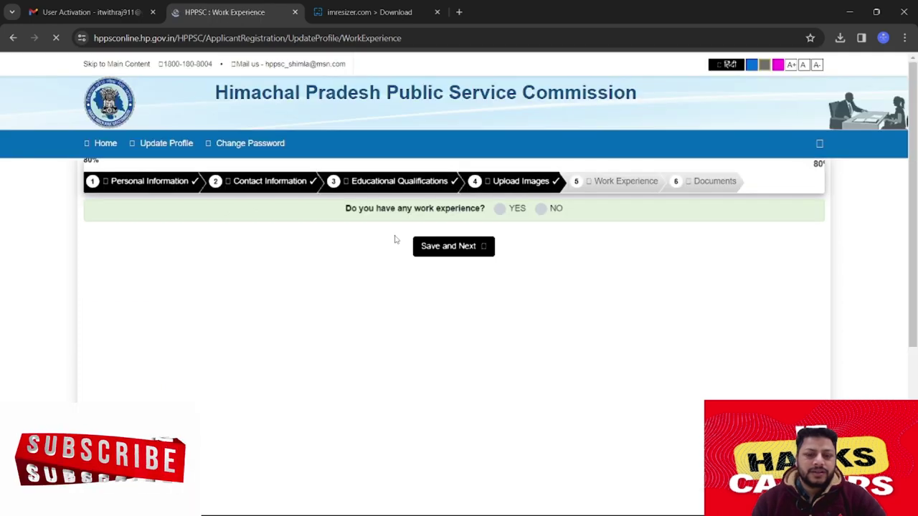
pyautogui.click(500, 208)
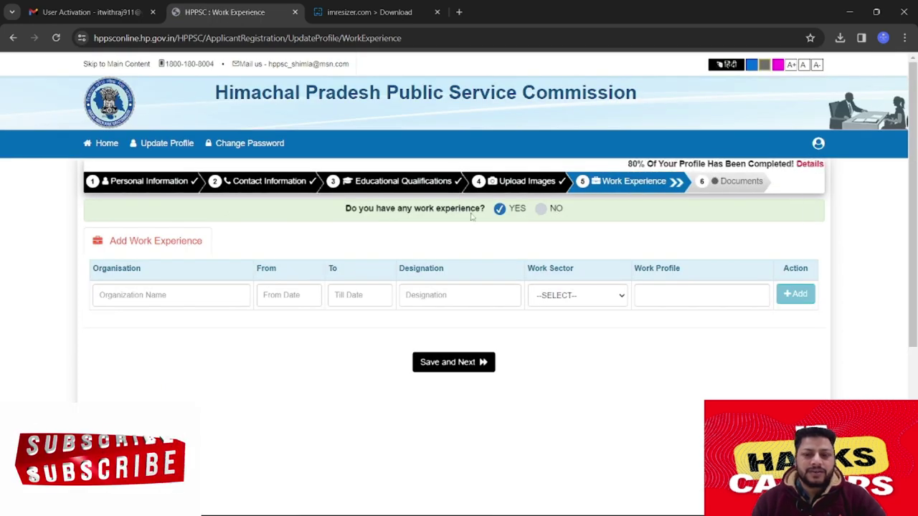
# Keep work experience at YES and enter 'we win limited' as the organisation
pyautogui.click(215, 292)
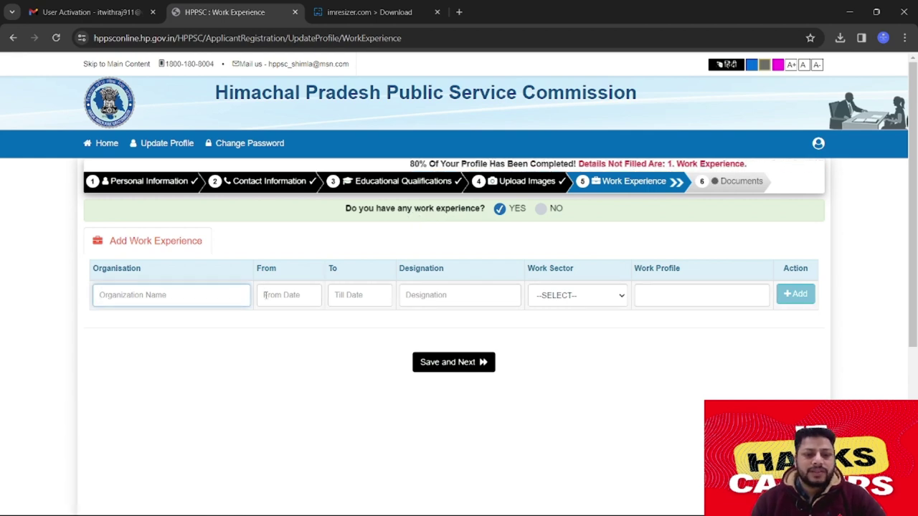
pyautogui.click(541, 208)
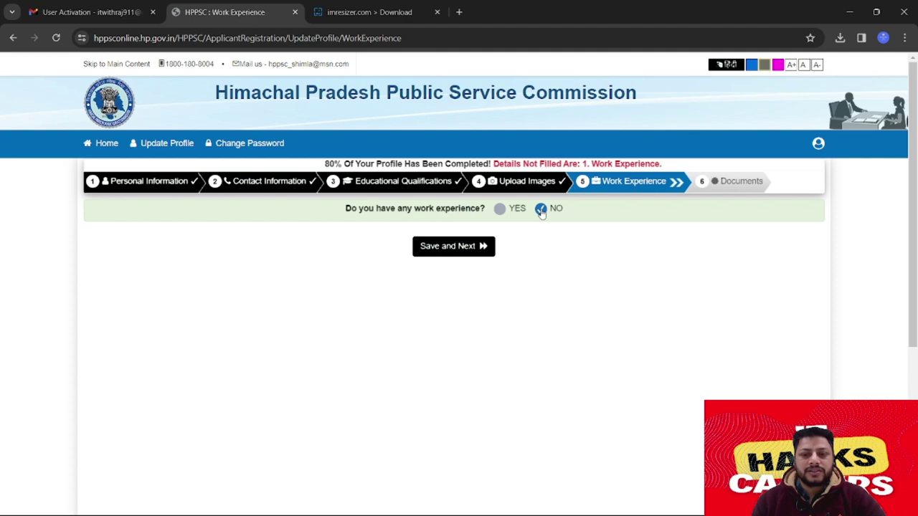
pyautogui.click(500, 208)
pyautogui.click(229, 295)
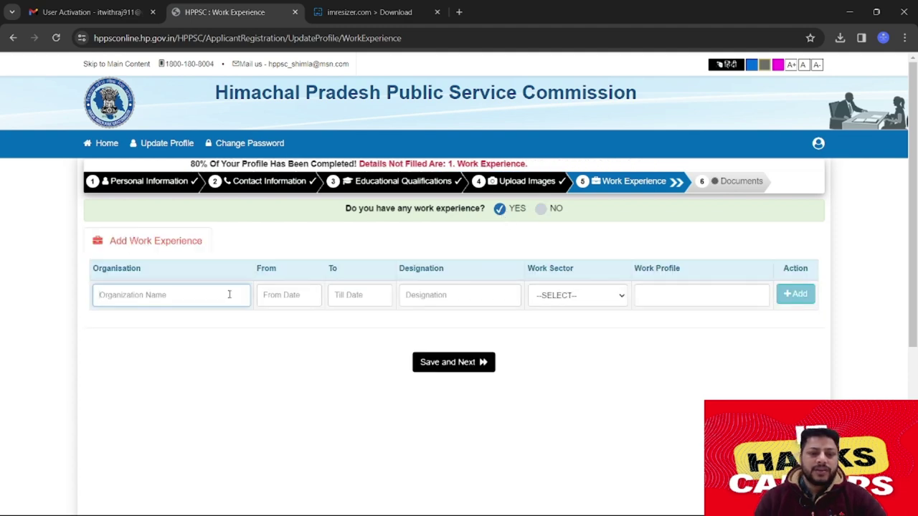
pyautogui.write('wew')
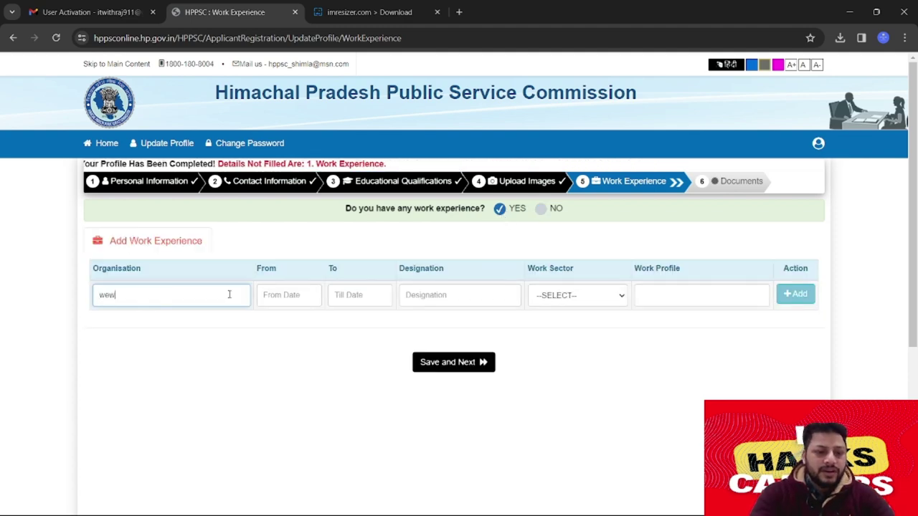
pyautogui.press('BackSpace')
pyautogui.write('win')
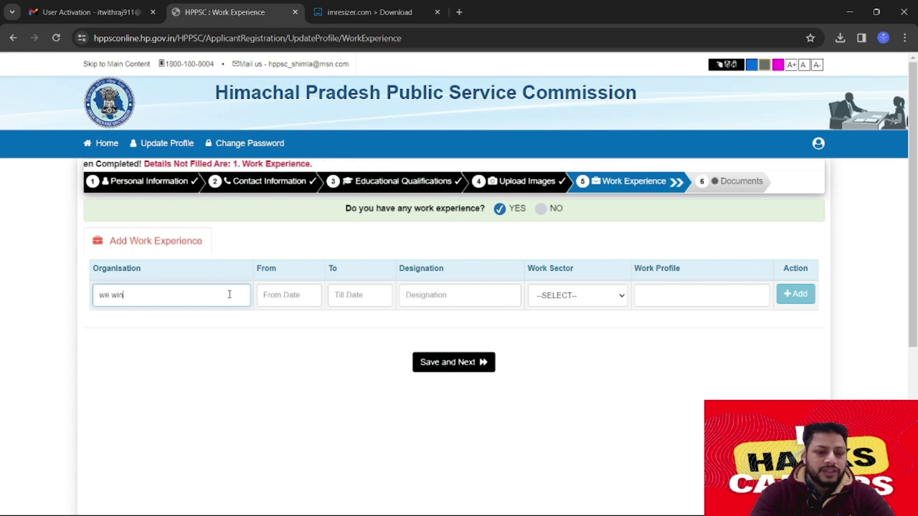
pyautogui.write(' limited')
pyautogui.press('Tab')
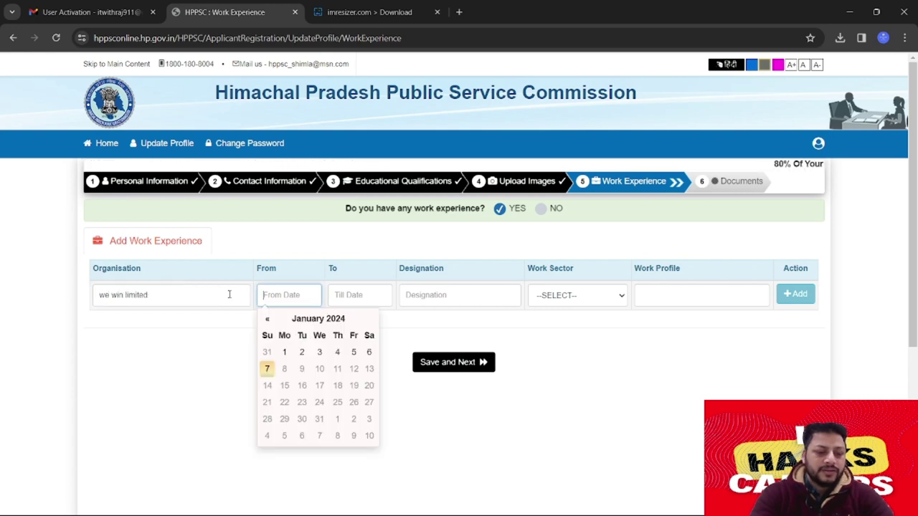
# Set the From date to 17 May 2021
pyautogui.click(318, 319)
pyautogui.click(266, 320)
pyautogui.click(266, 320)
pyautogui.click(266, 320)
pyautogui.click(266, 320)
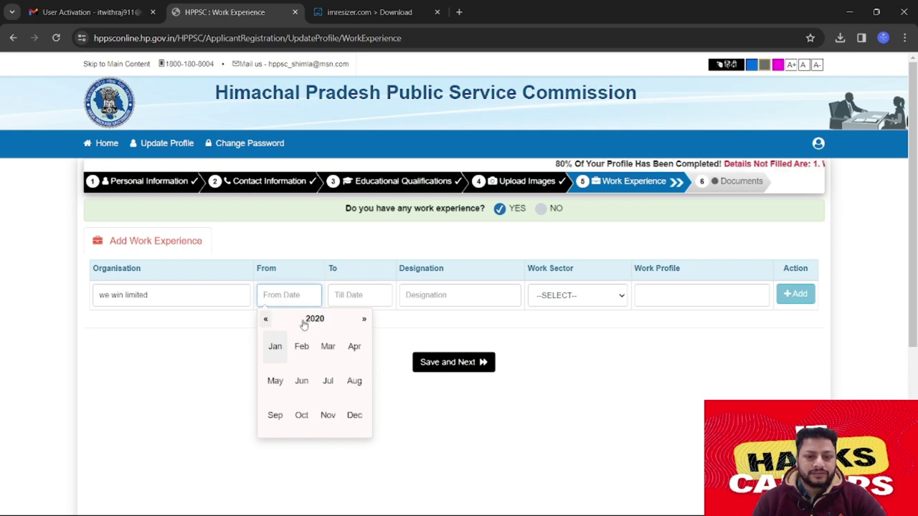
pyautogui.click(363, 319)
pyautogui.click(276, 381)
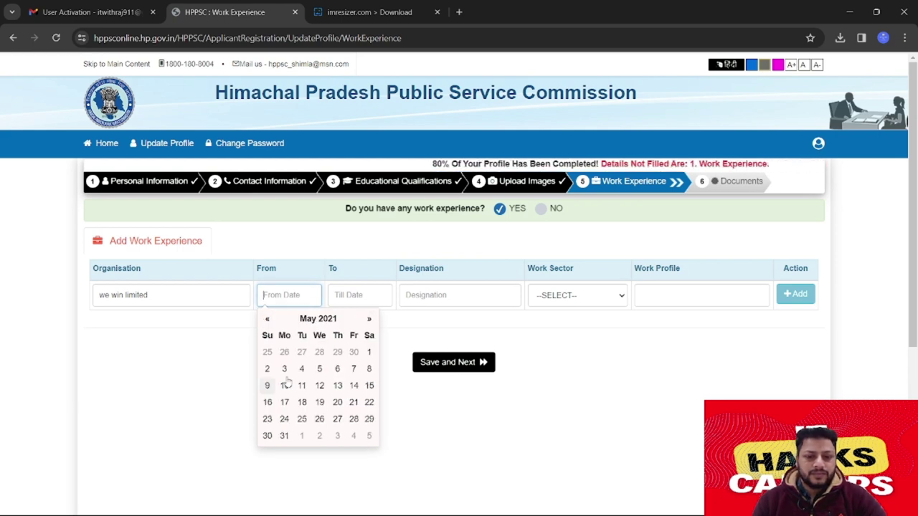
pyautogui.click(284, 402)
# Enter IT ENGINEER as designation and set the work sector to Public/Government
pyautogui.click(354, 294)
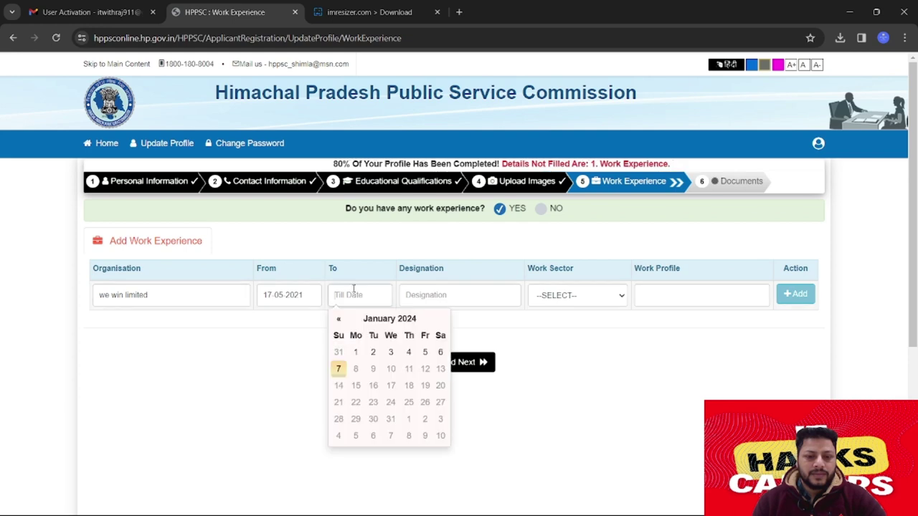
pyautogui.click(408, 295)
pyautogui.write('I')
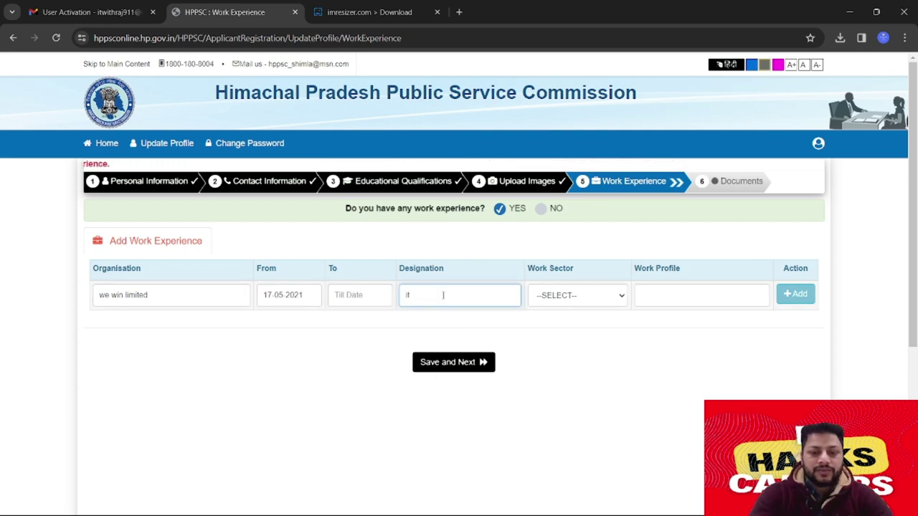
pyautogui.write('T EN')
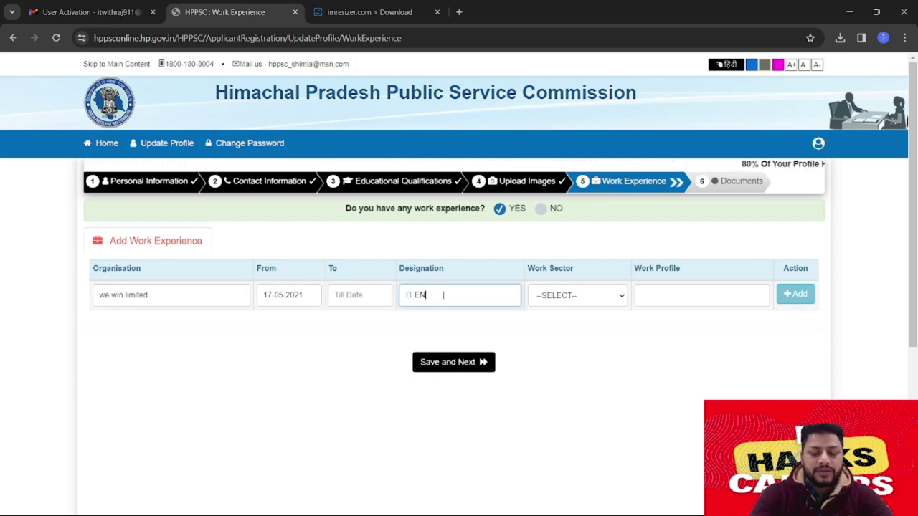
pyautogui.write('GINEER')
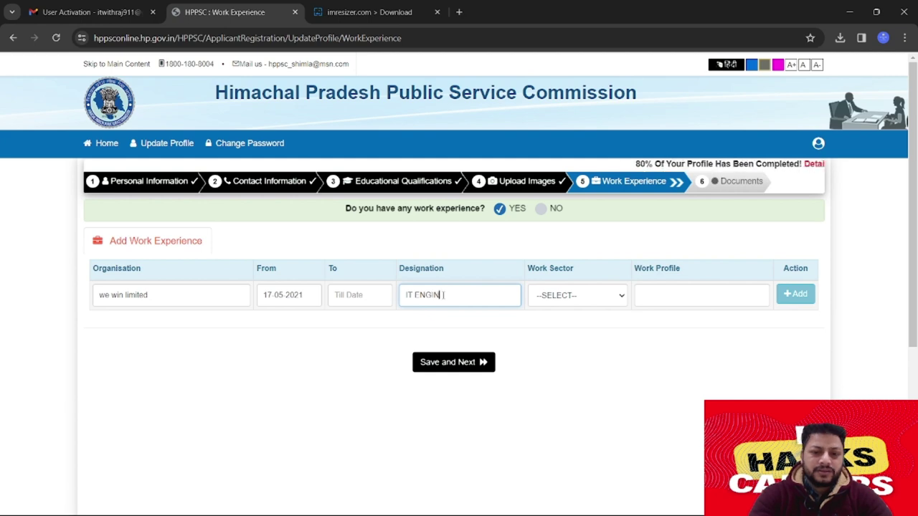
pyautogui.click(613, 296)
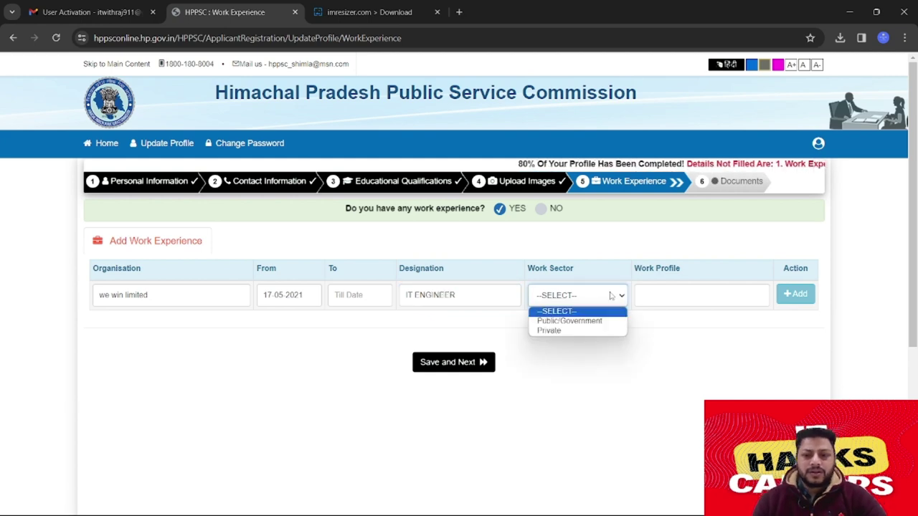
pyautogui.click(569, 331)
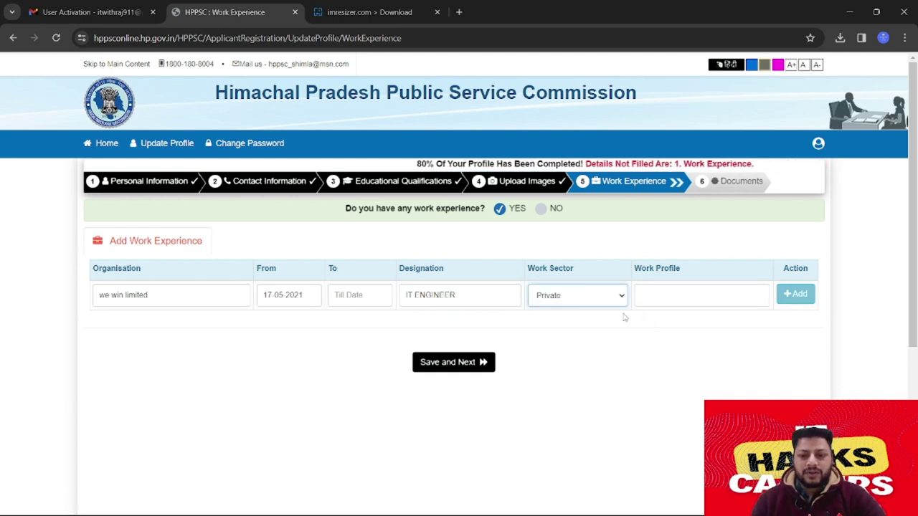
pyautogui.click(577, 296)
pyautogui.click(571, 323)
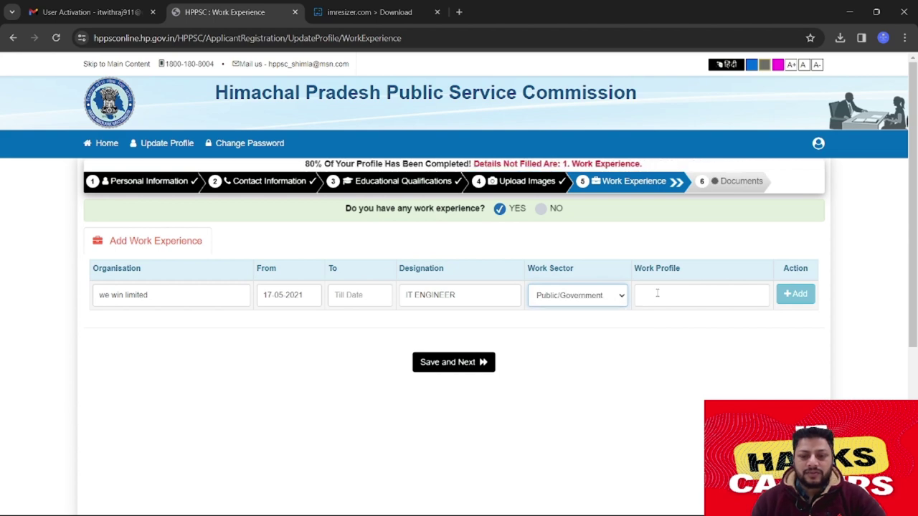
# Begin the work profile with 'MONITRO NETWORK SER'
pyautogui.click(692, 293)
pyautogui.tripleClick(657, 268)
pyautogui.click(666, 298)
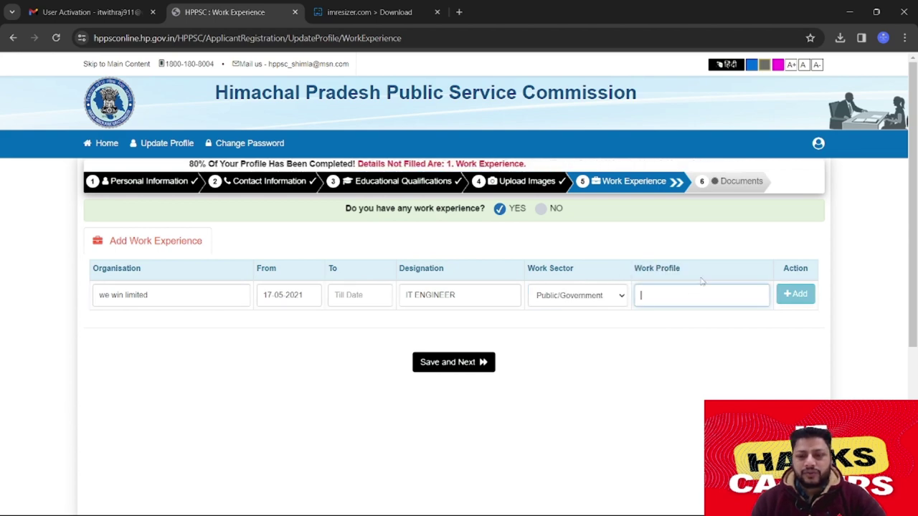
pyautogui.tripleClick(657, 269)
pyautogui.click(663, 296)
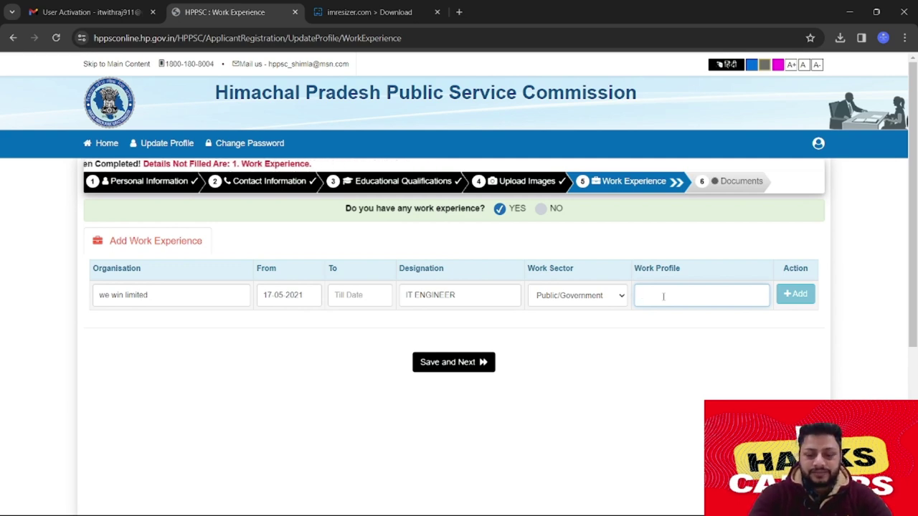
pyautogui.write('NEW')
pyautogui.press('BackSpace')
pyautogui.press('BackSpace')
pyautogui.press('BackSpace')
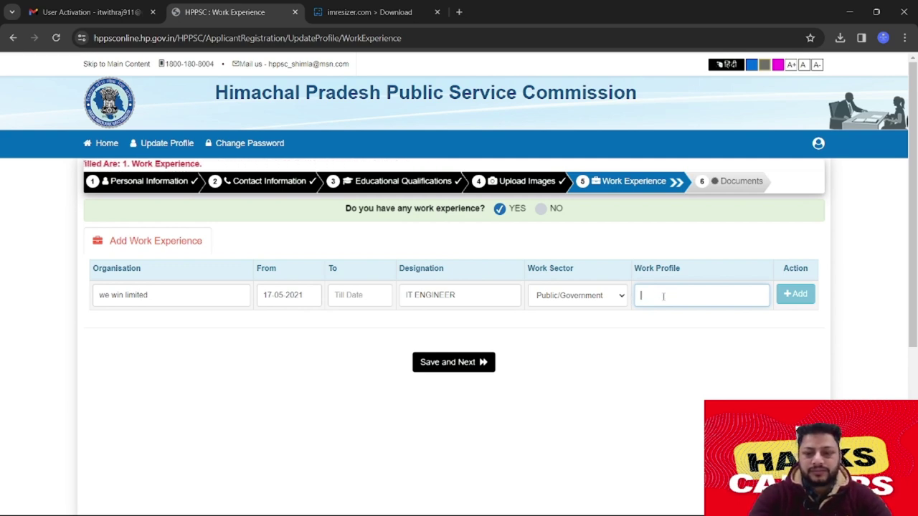
pyautogui.write('MONITRO NET')
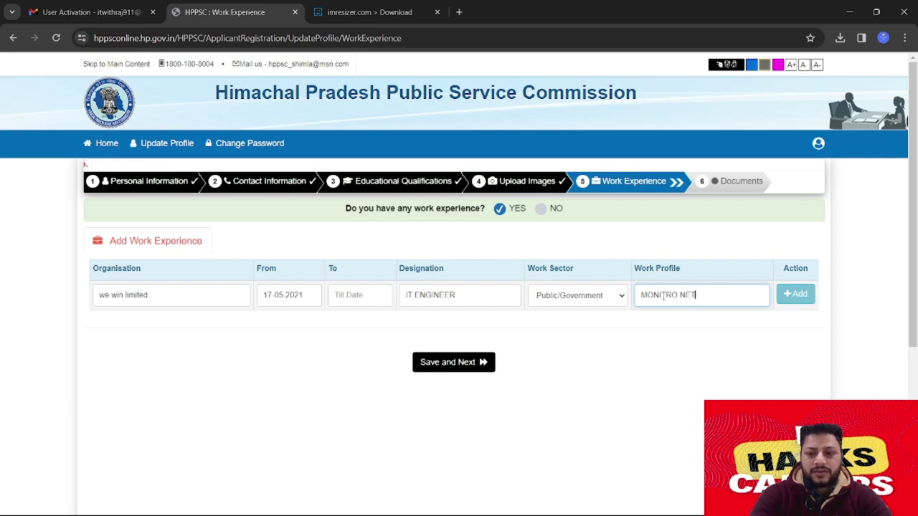